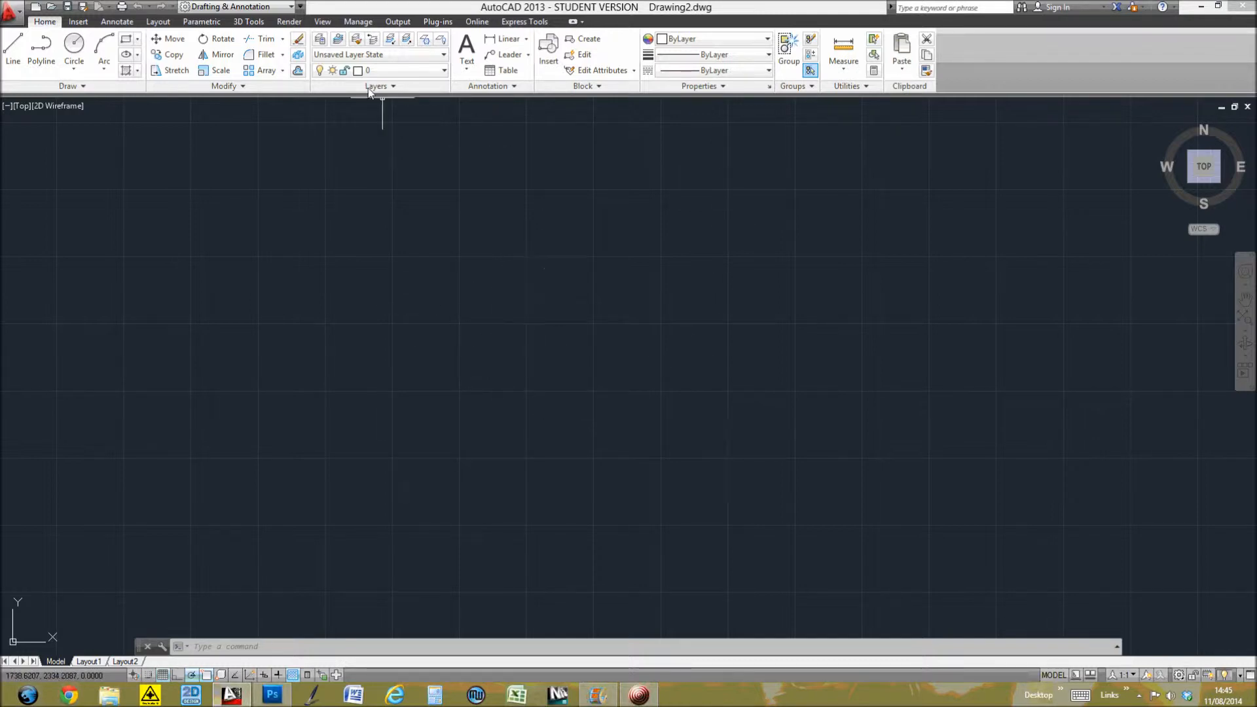
- Create a new layer named newsetup and make it the current layer
click(320, 41)
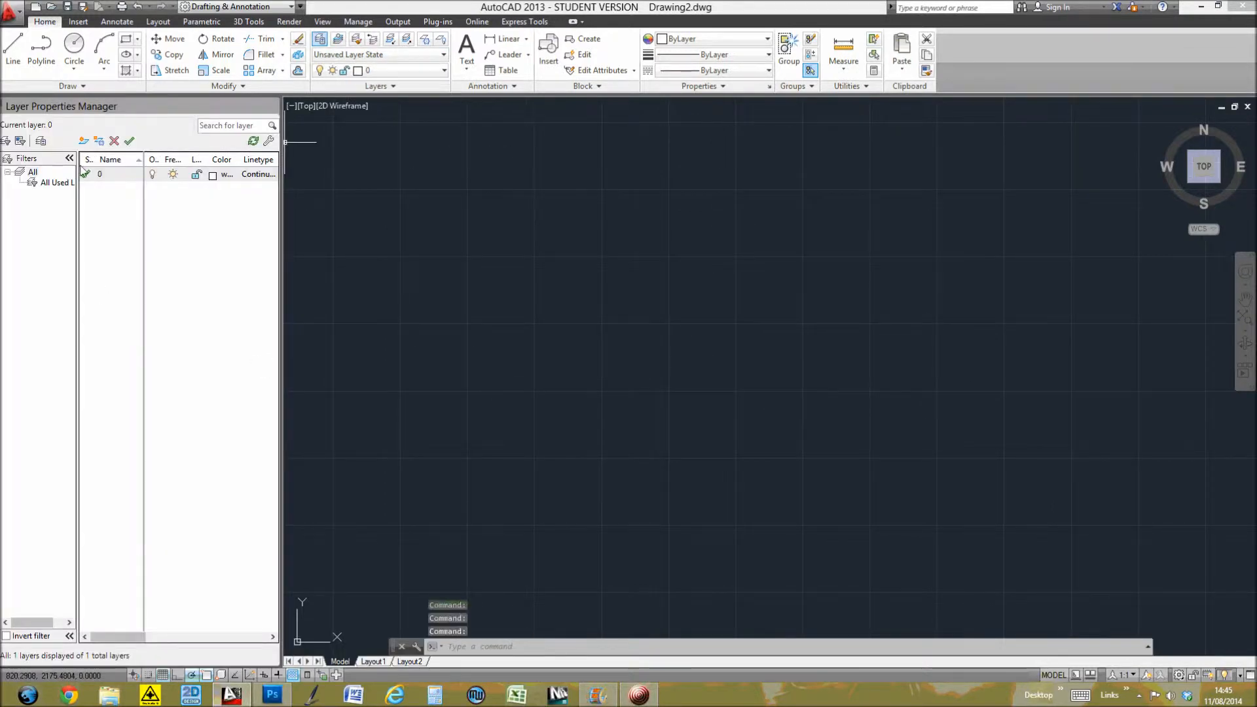
click(83, 140)
key(BackSpace)
text(newsetup)
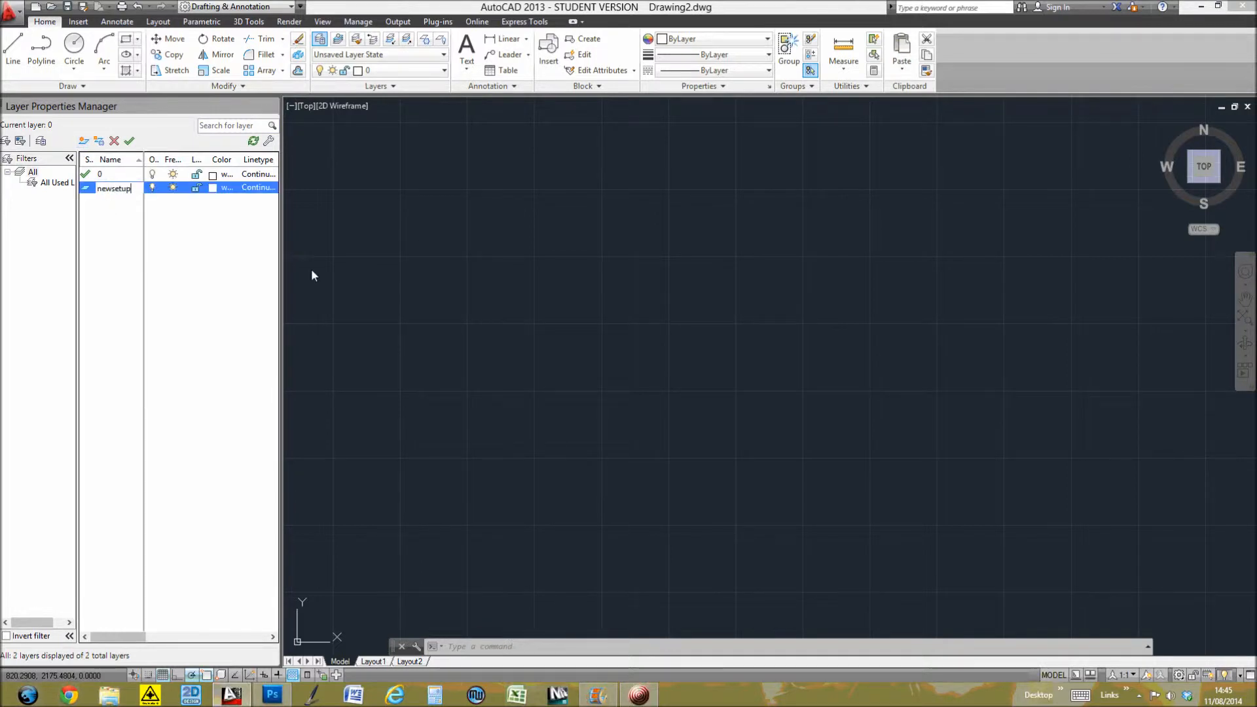
click(218, 192)
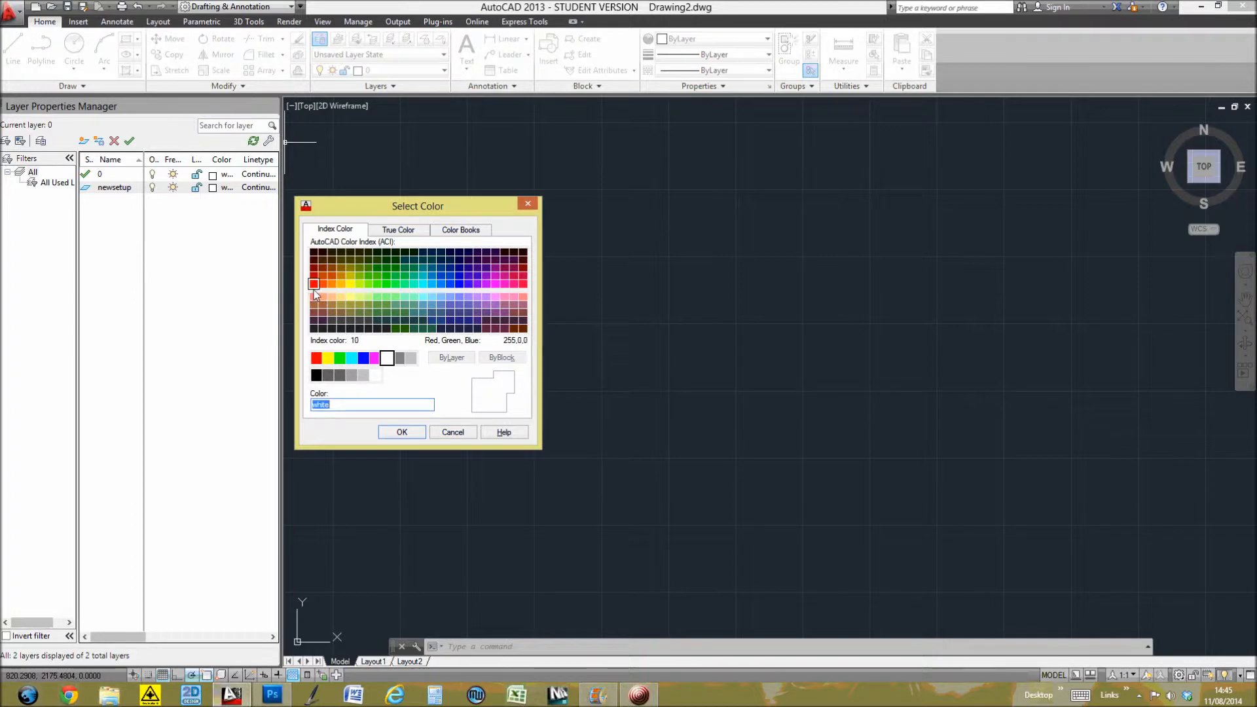
click(402, 431)
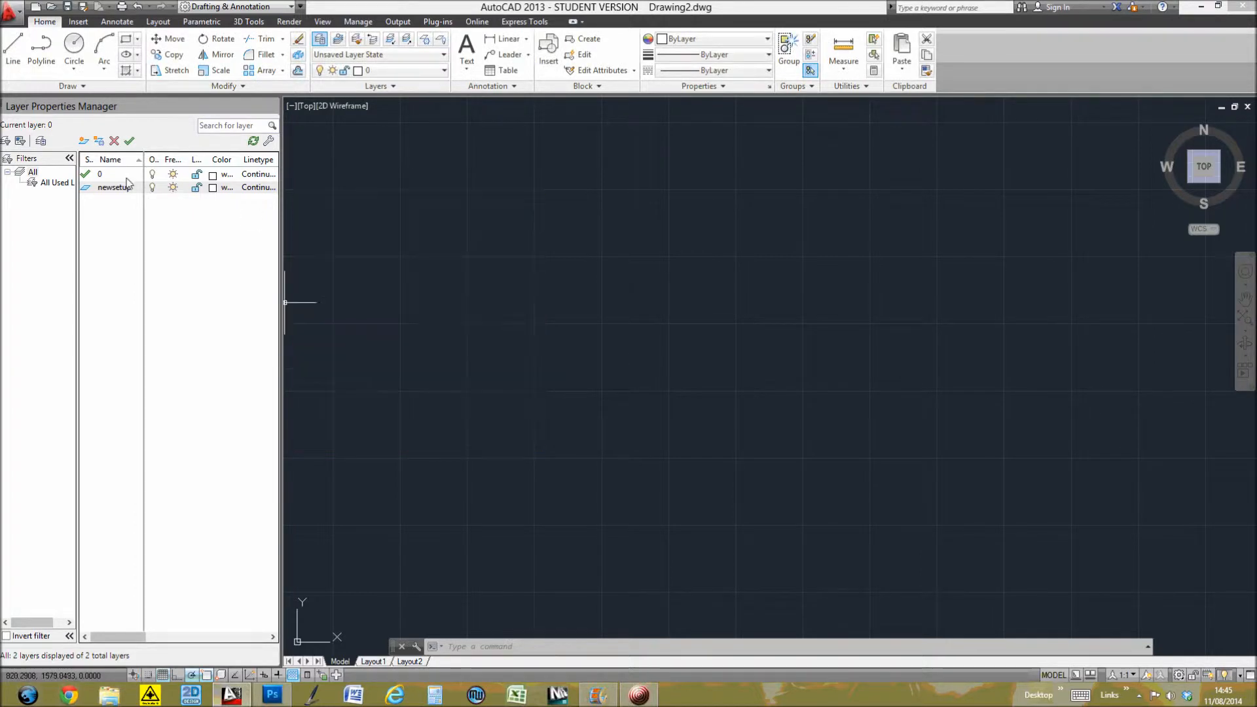
click(129, 142)
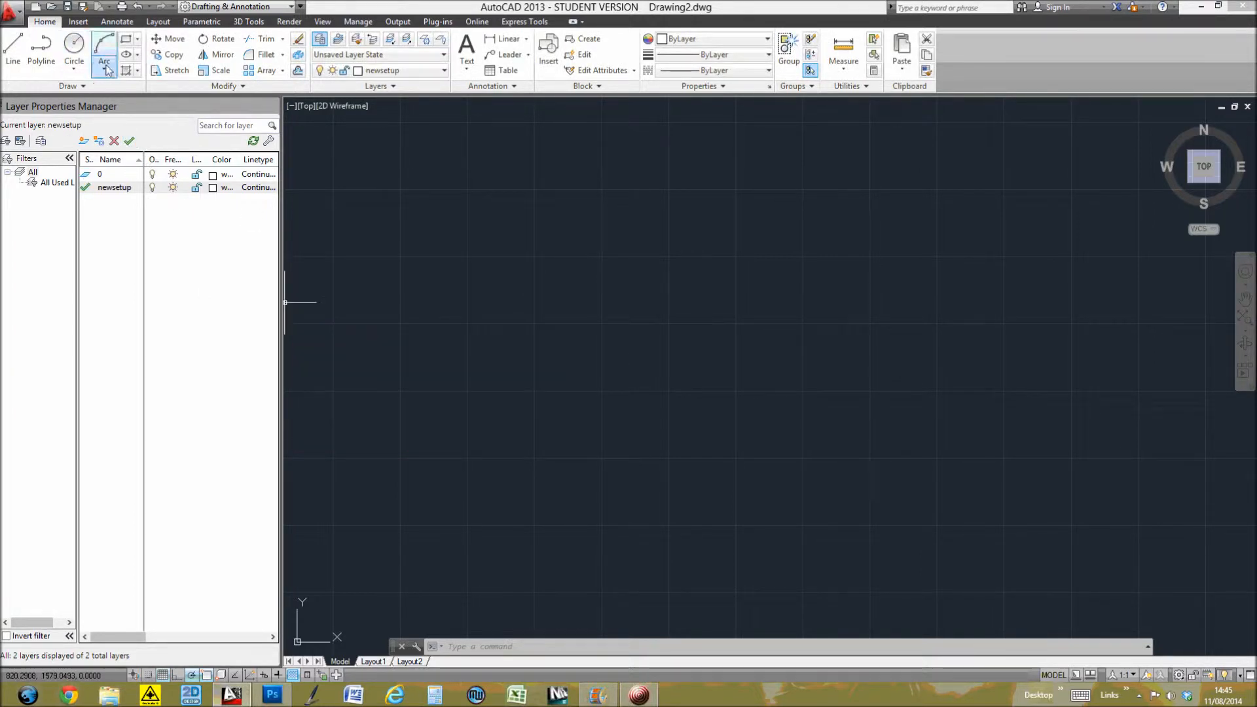
click(406, 270)
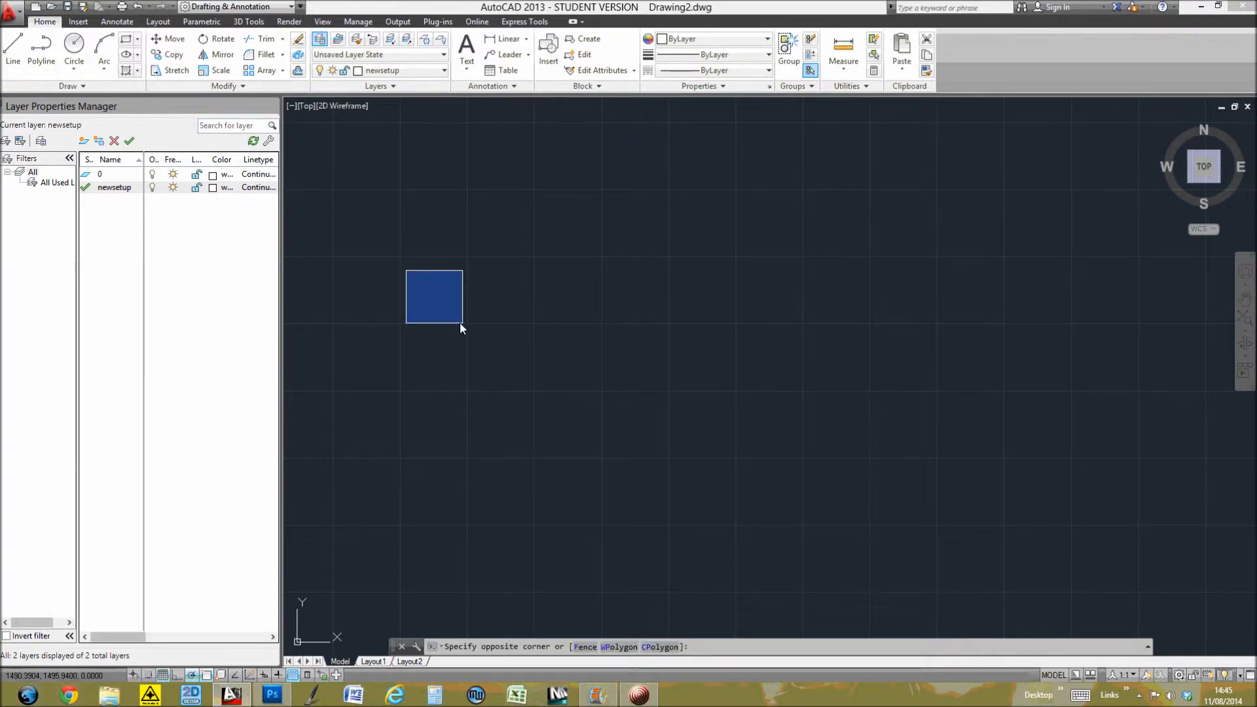
key(Escape)
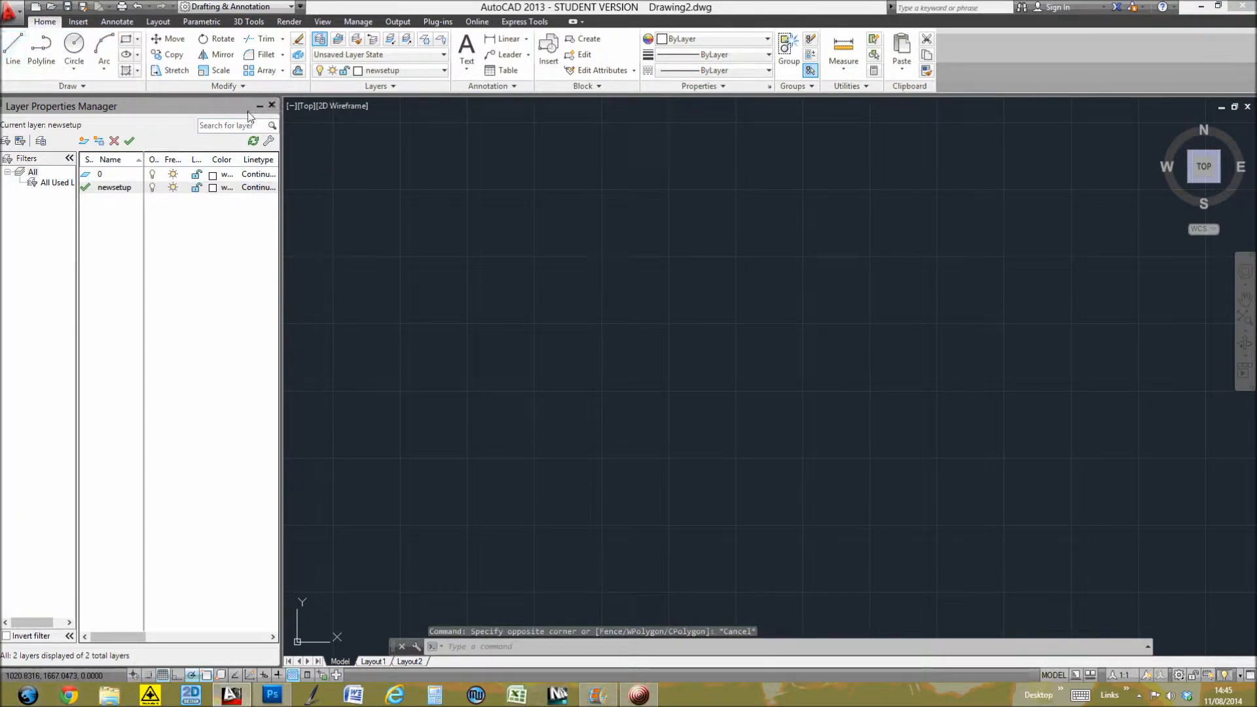
click(273, 106)
- Set the newsetup layer's color to red
click(13, 47)
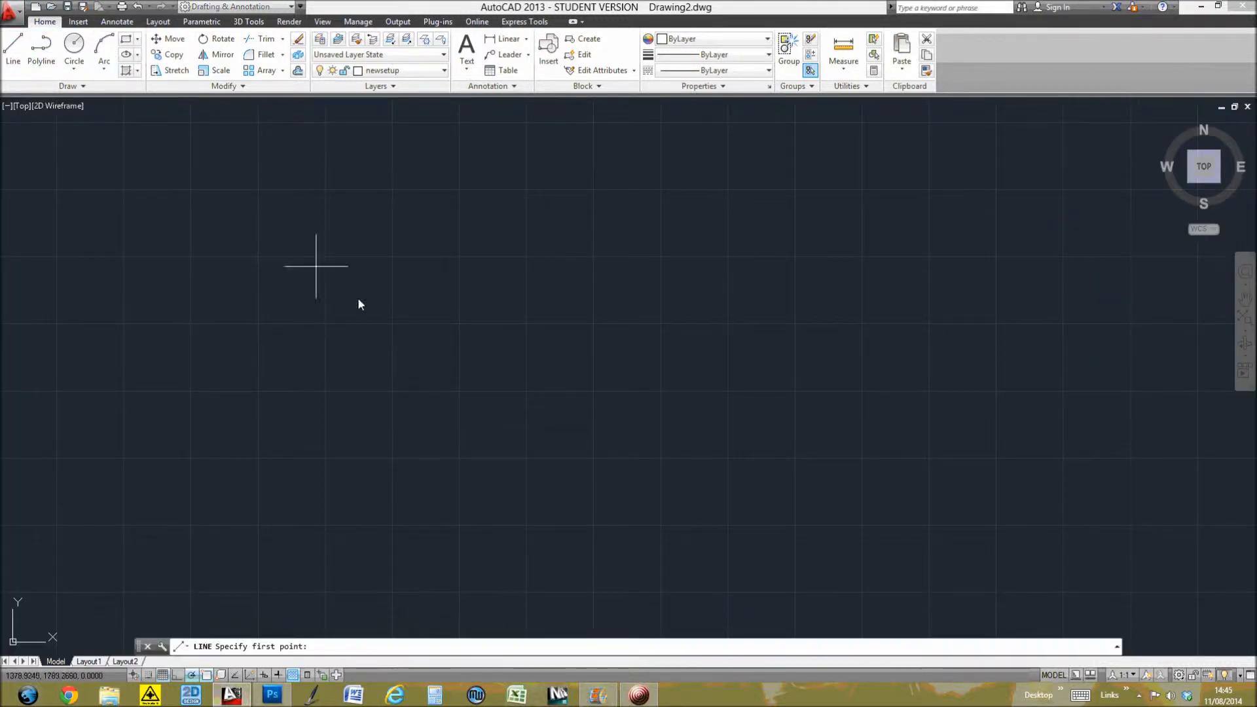
click(427, 88)
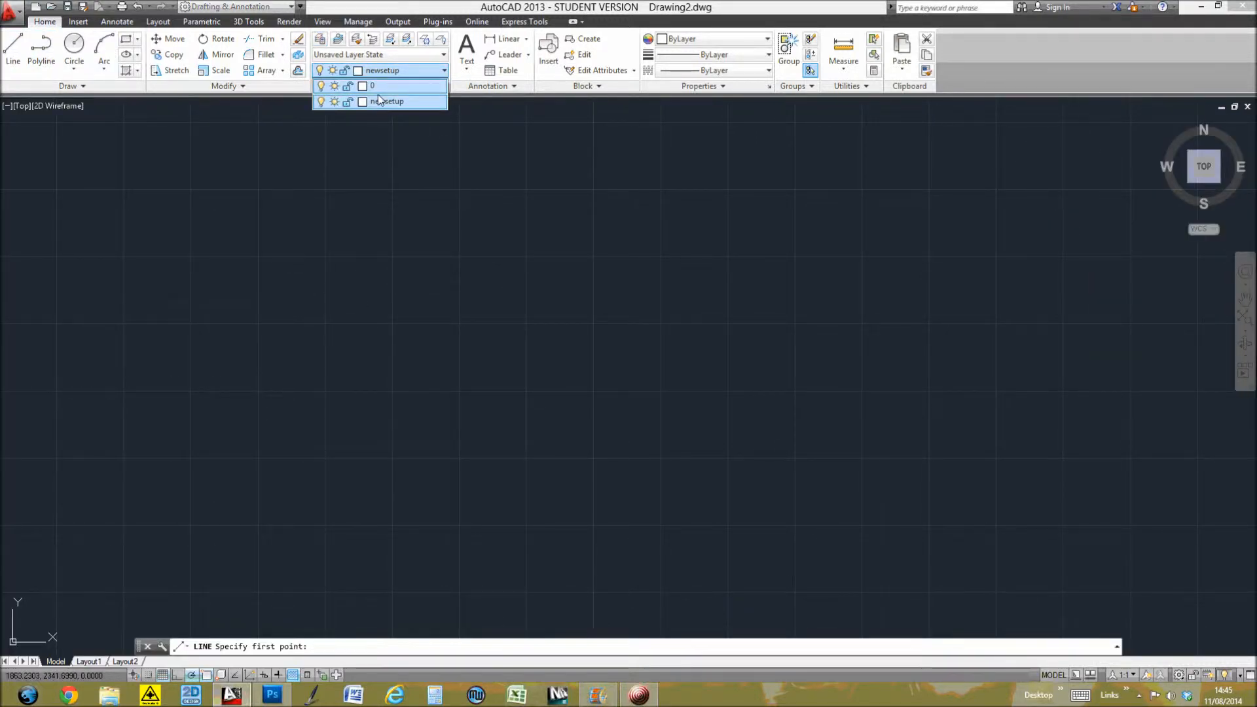
click(317, 359)
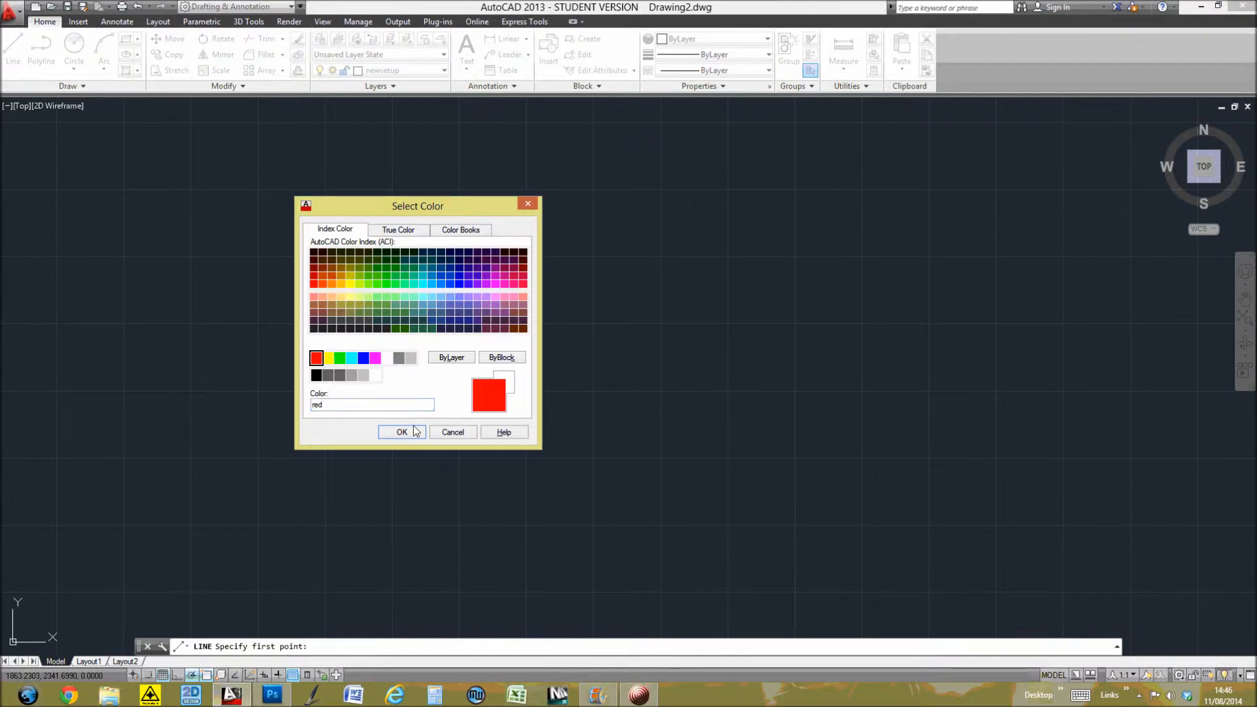
click(414, 431)
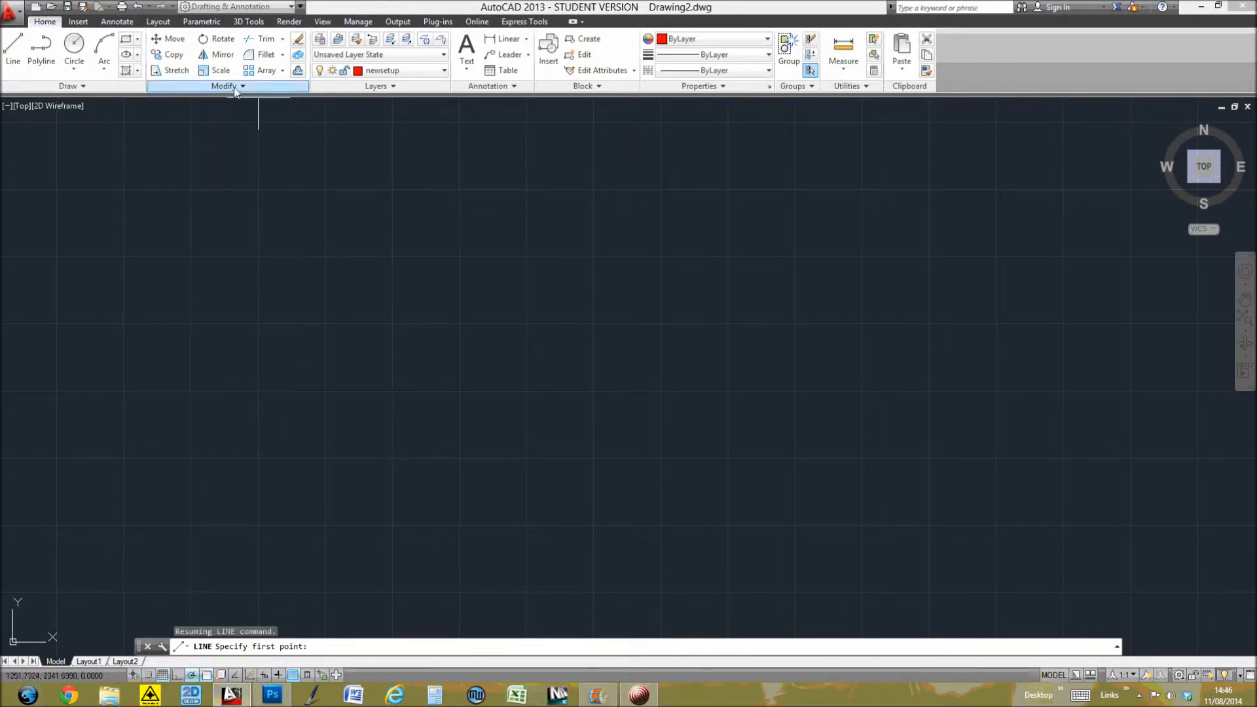
- Draw a closed four-sided outline with lines 500 to the right, 500 down, 700 to the left and back to the start point
click(19, 54)
click(278, 222)
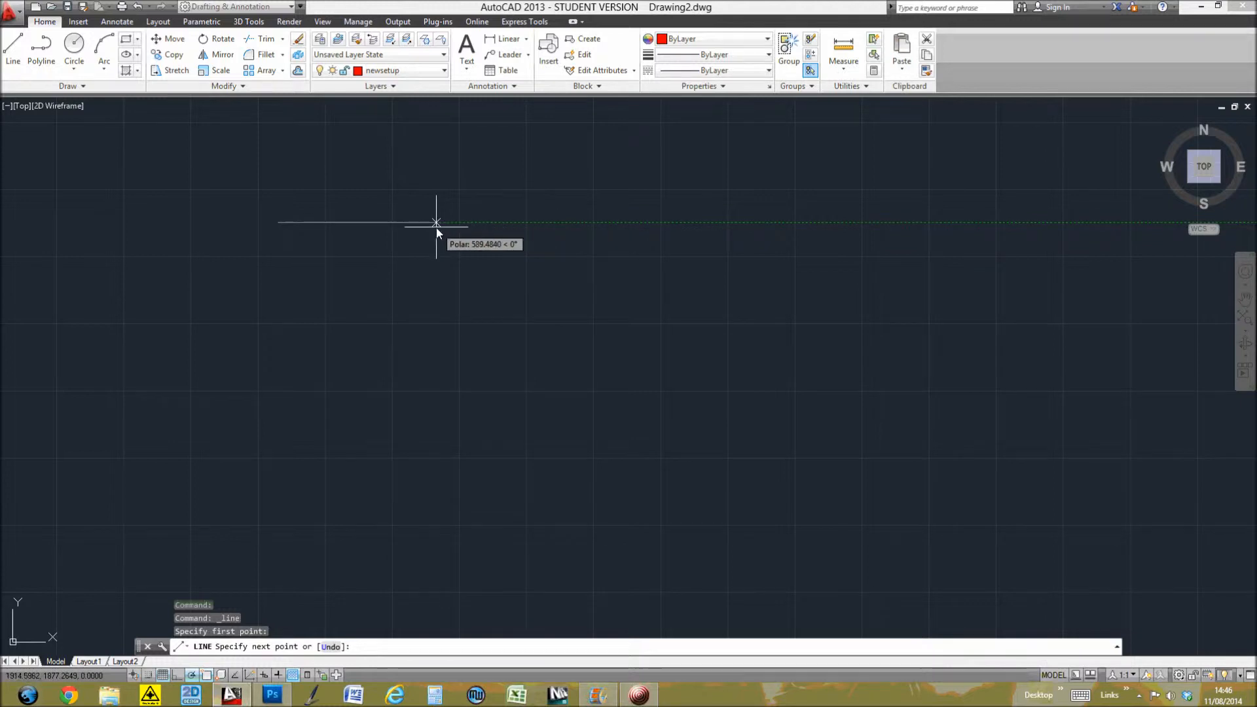
text(500)
key(Return)
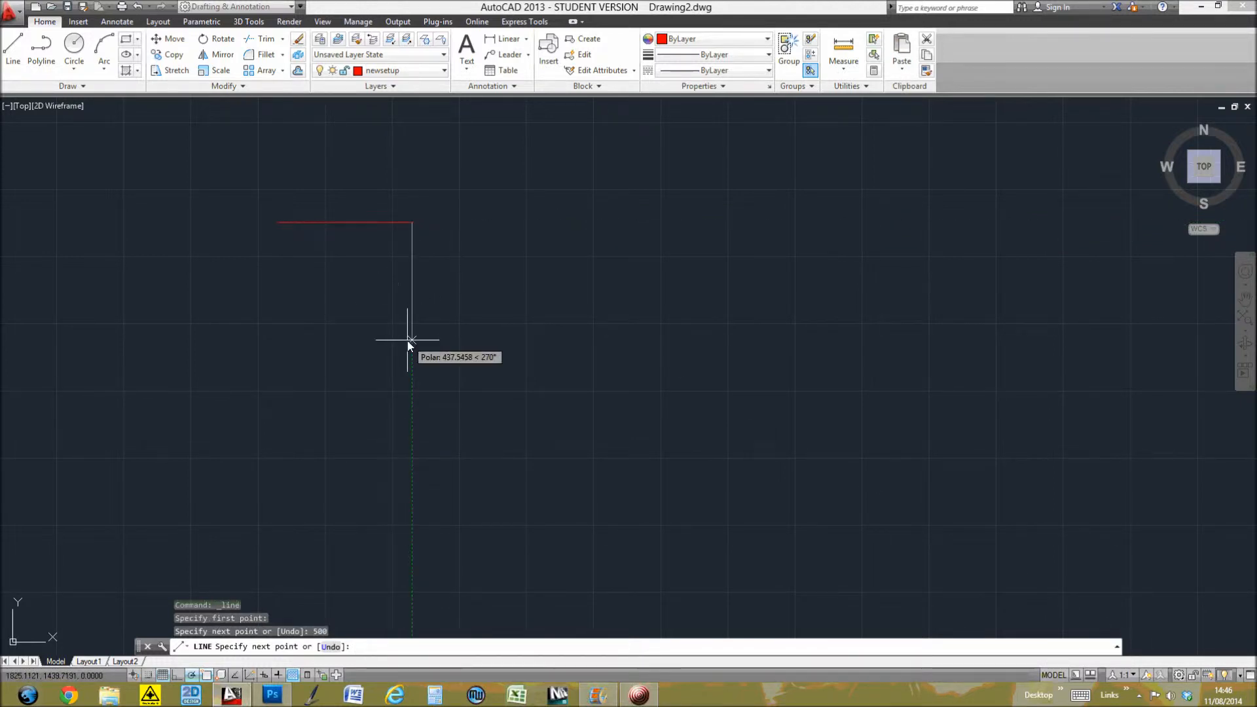
text(500)
key(Return)
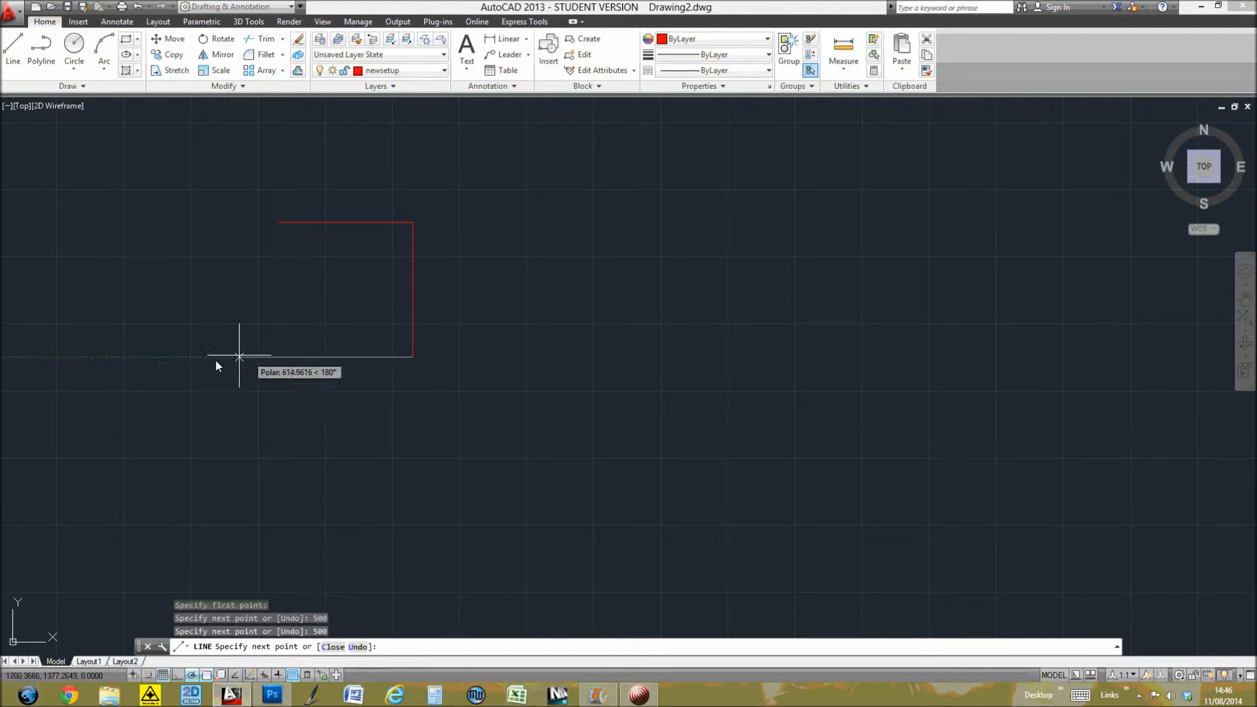
text(700)
key(Return)
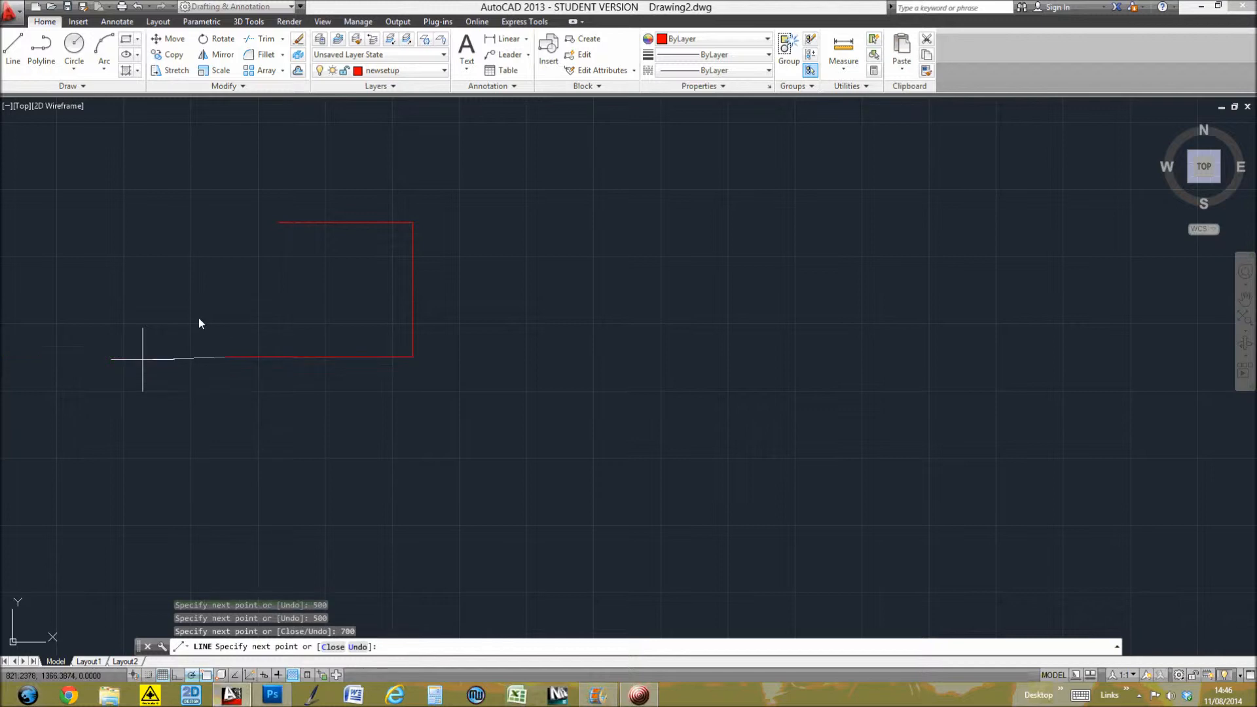
click(278, 223)
key(Escape)
key(Escape)
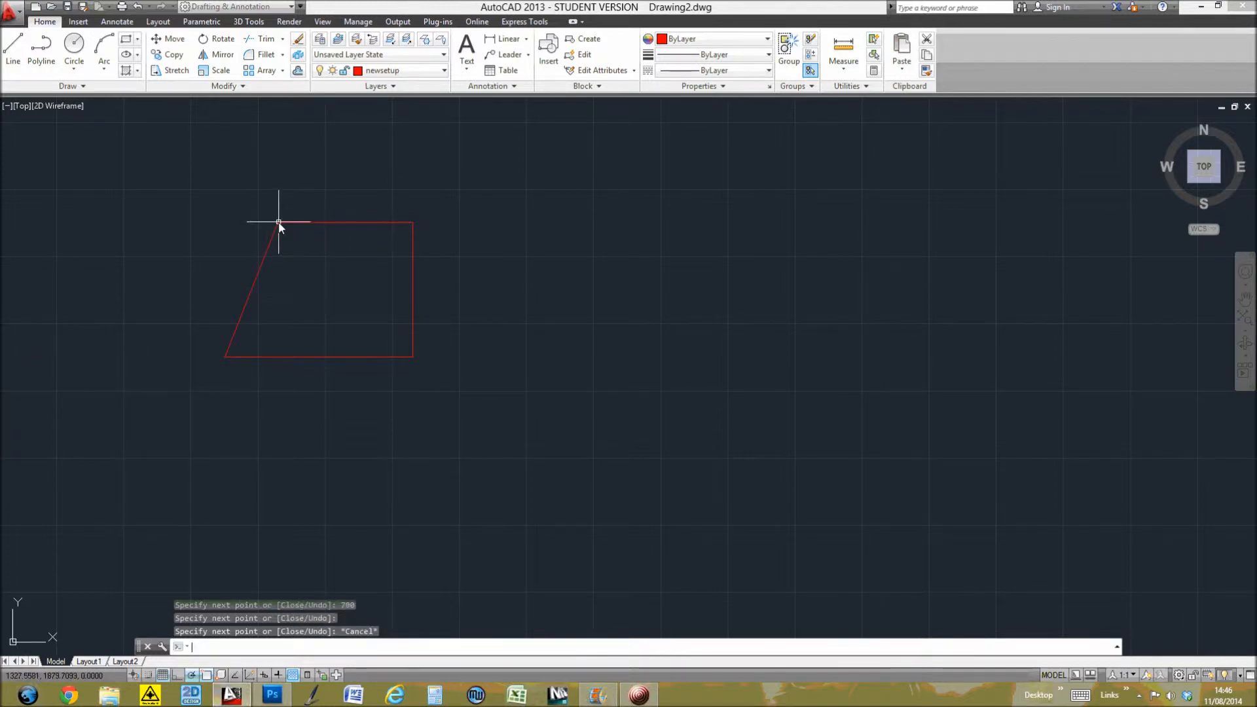
- Join the four lines of the outline into a single polyline
click(242, 87)
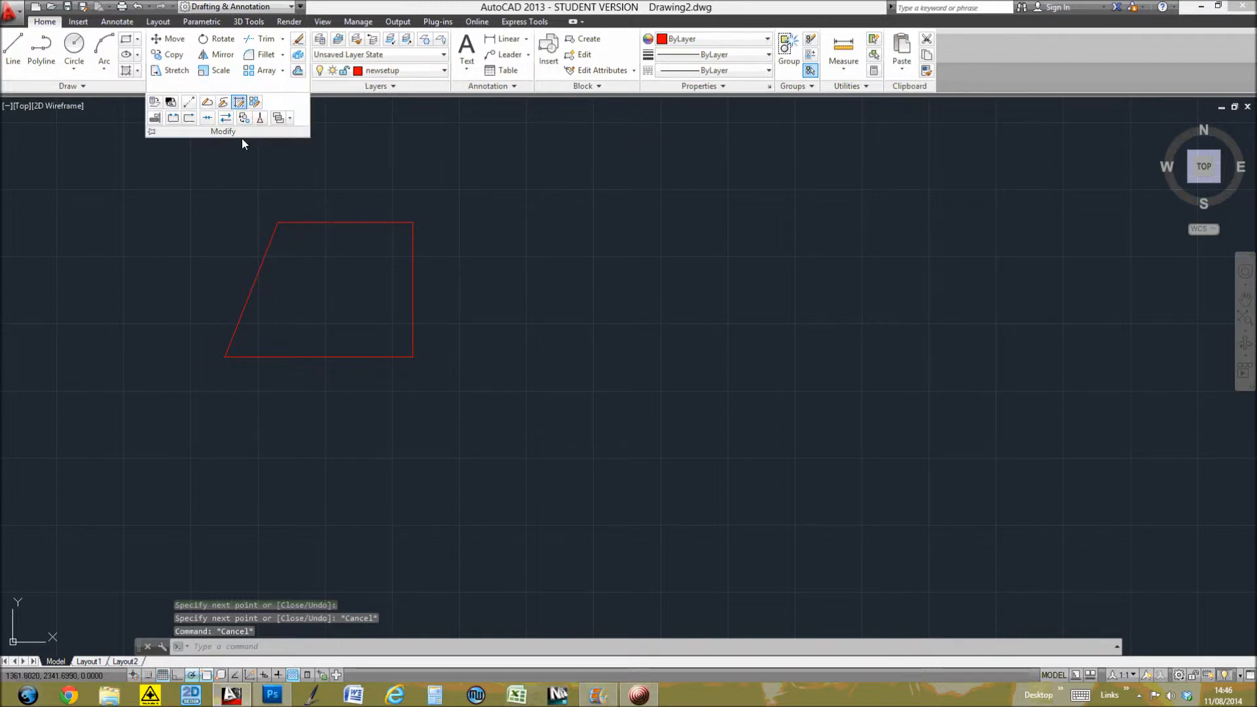
click(207, 118)
click(190, 191)
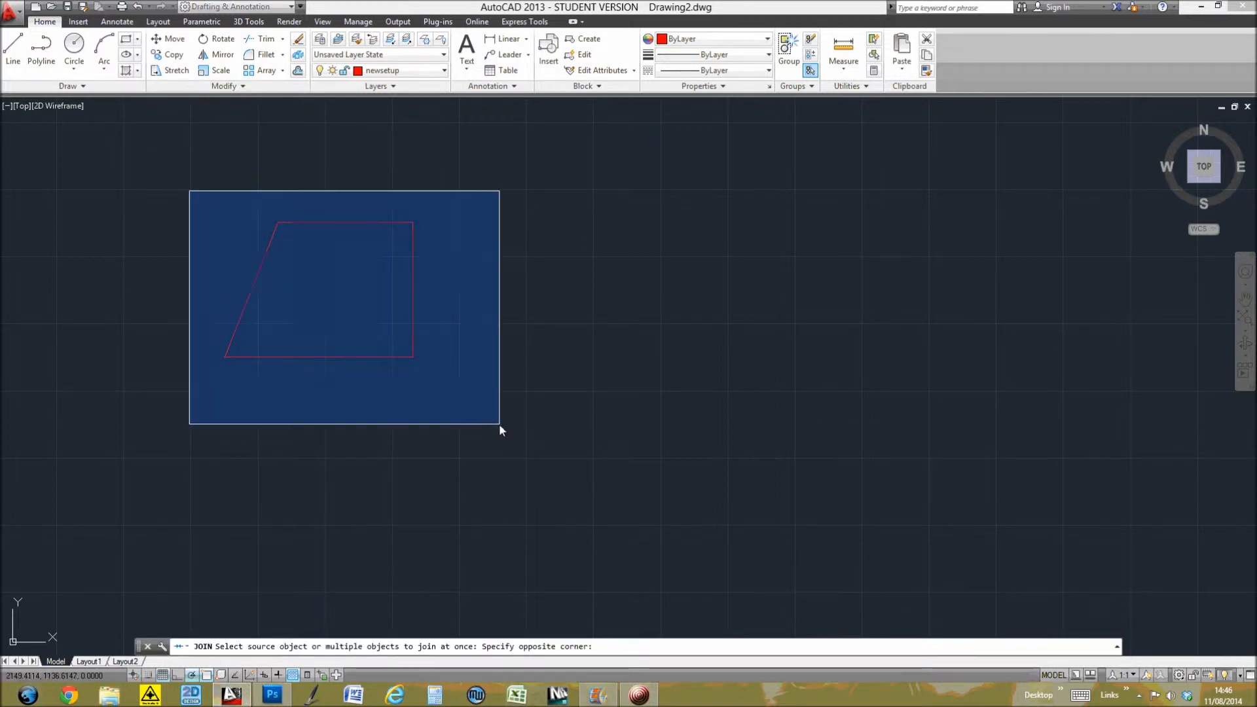
click(500, 423)
key(Return)
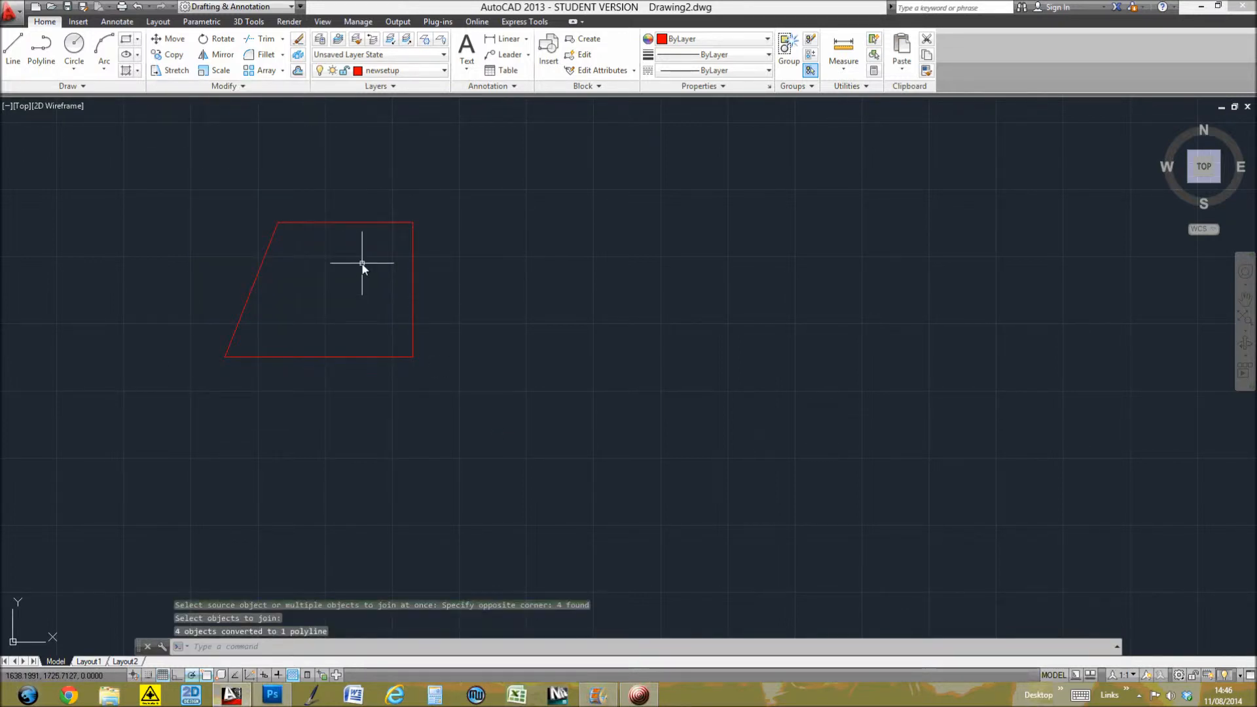
- Extrude the closed red outline to a height of 500
text(ext)
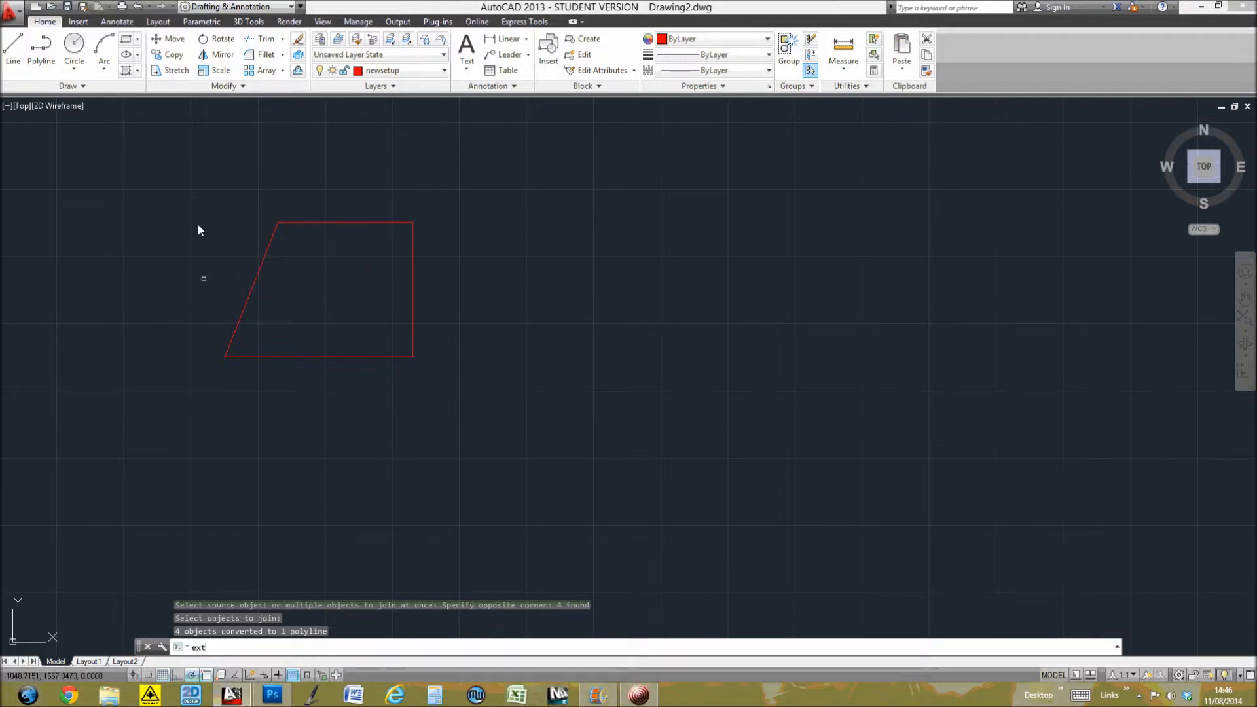
click(249, 23)
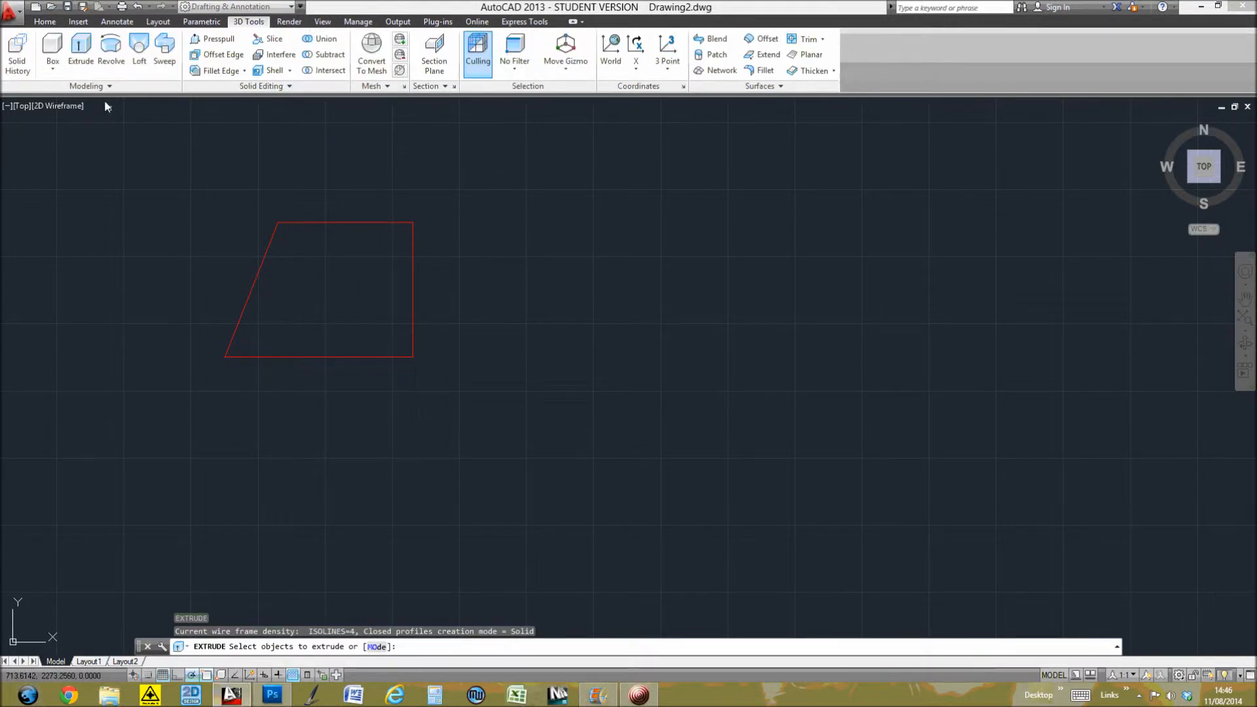
click(151, 183)
click(435, 387)
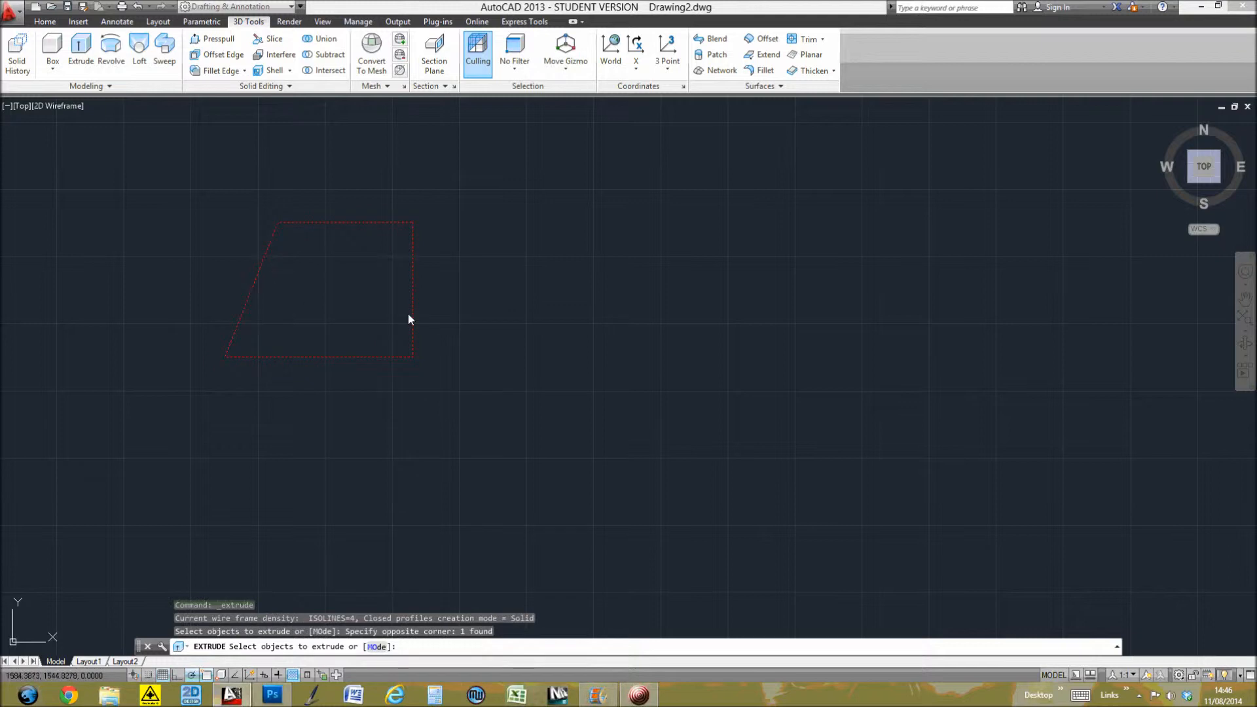
key(Return)
text(500)
key(Return)
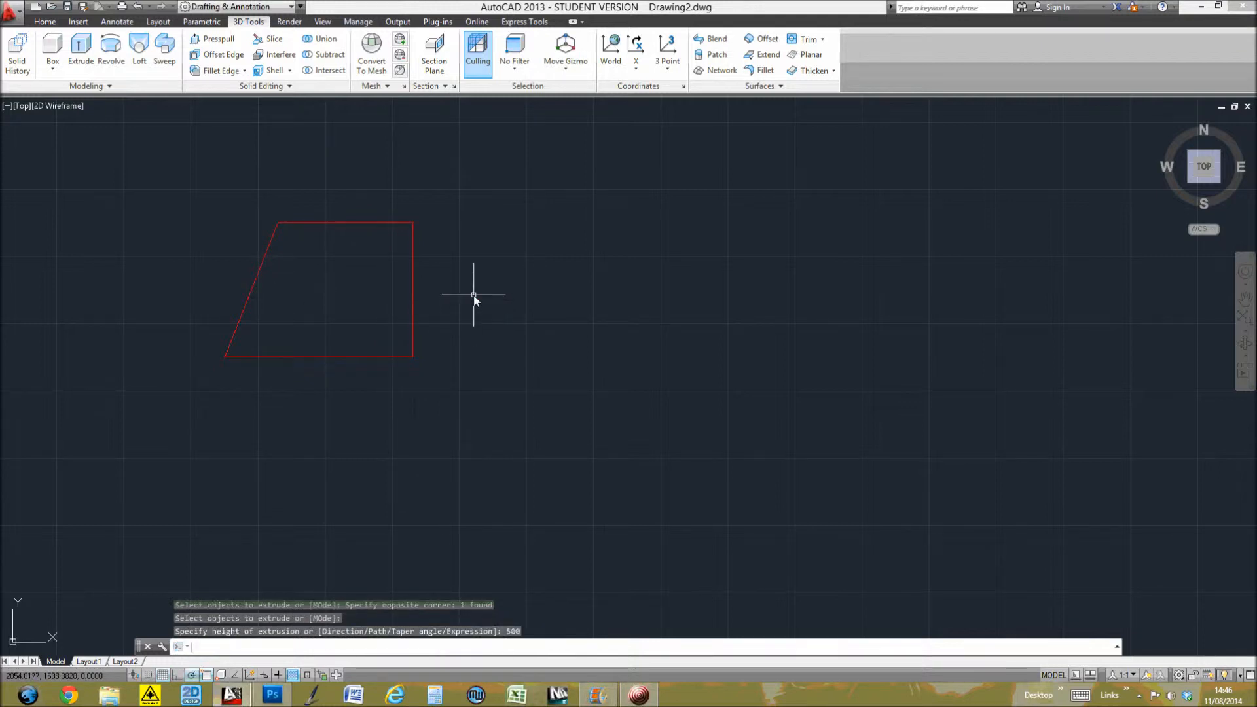
- Display the extruded solid in the Conceptual visual style from the SW Isometric view
click(323, 23)
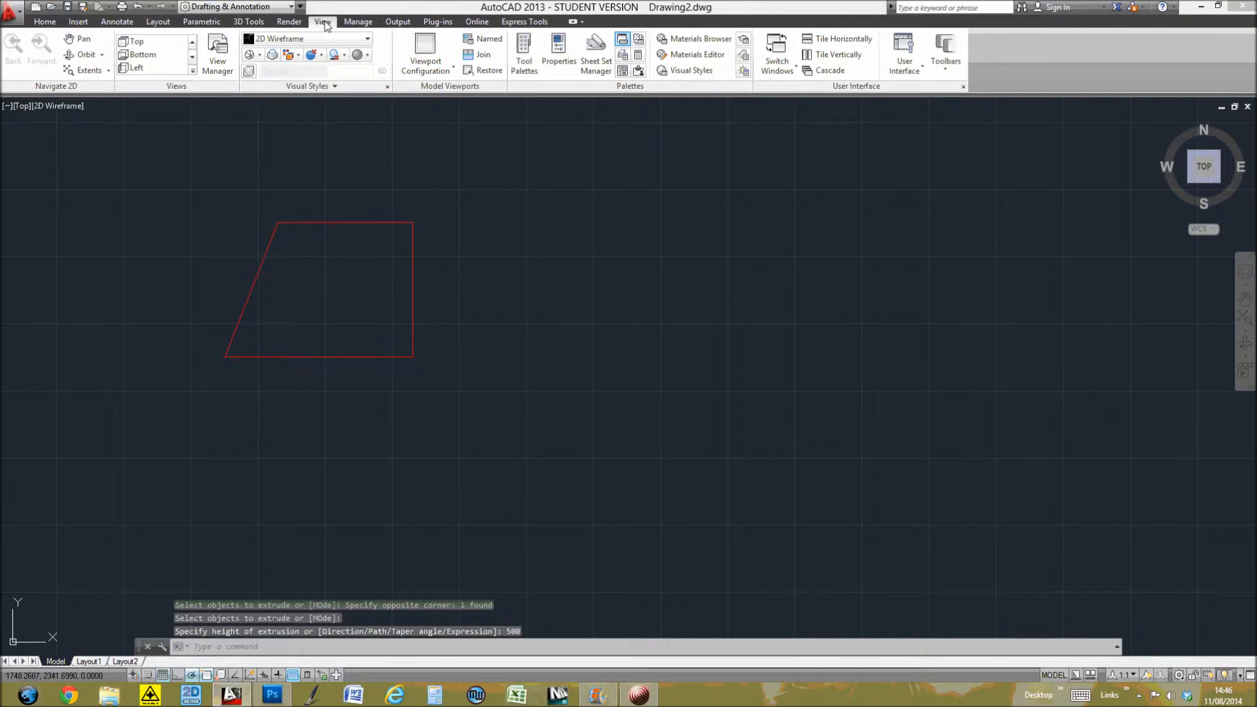
click(363, 45)
click(327, 63)
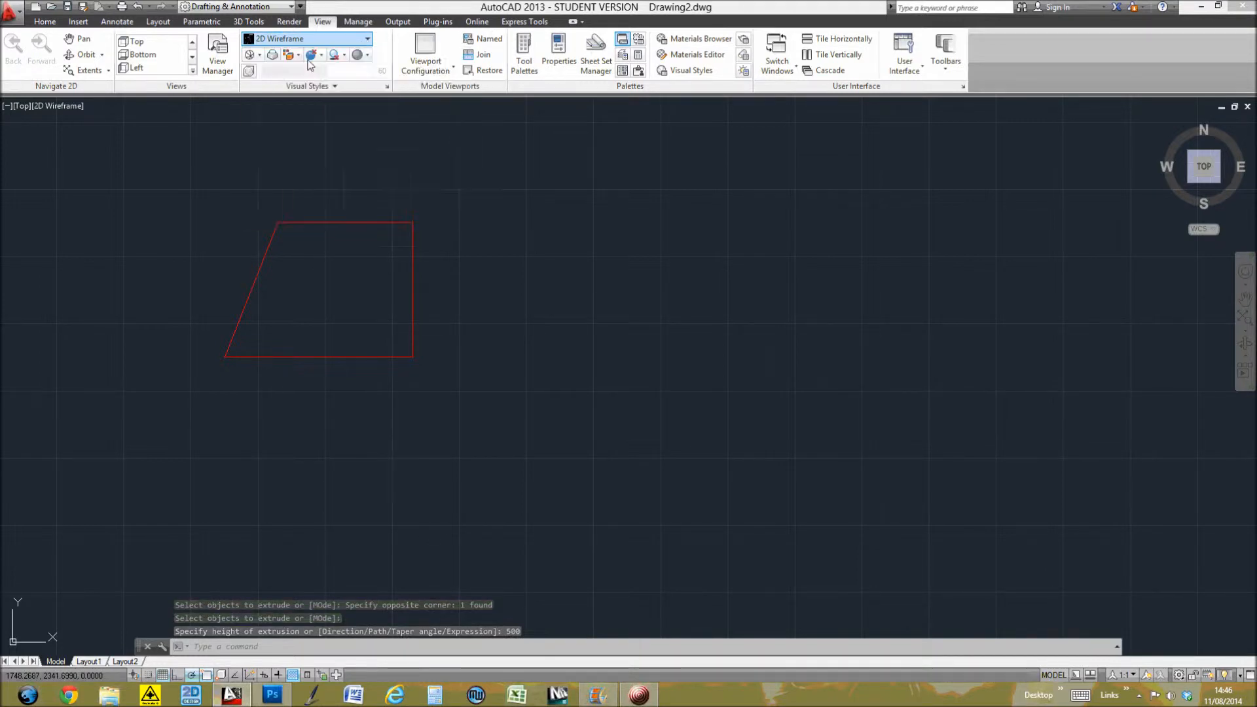
click(192, 70)
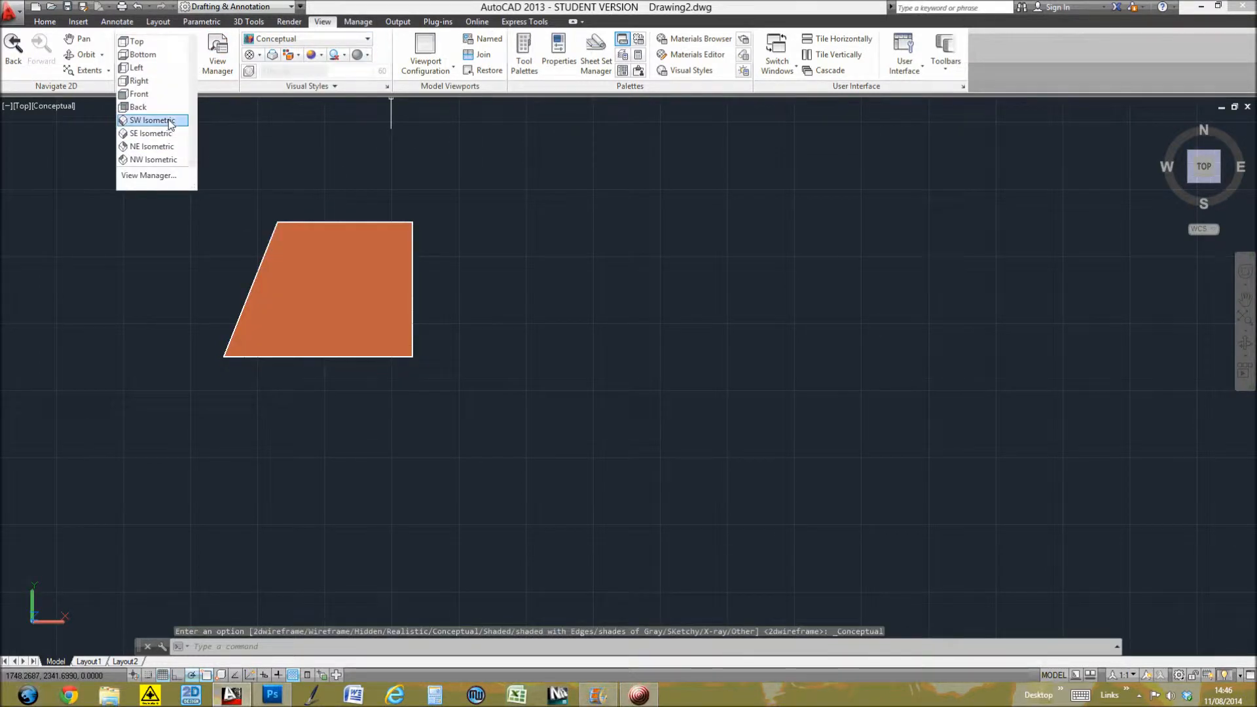
click(141, 125)
scroll(636, 282, down, 2)
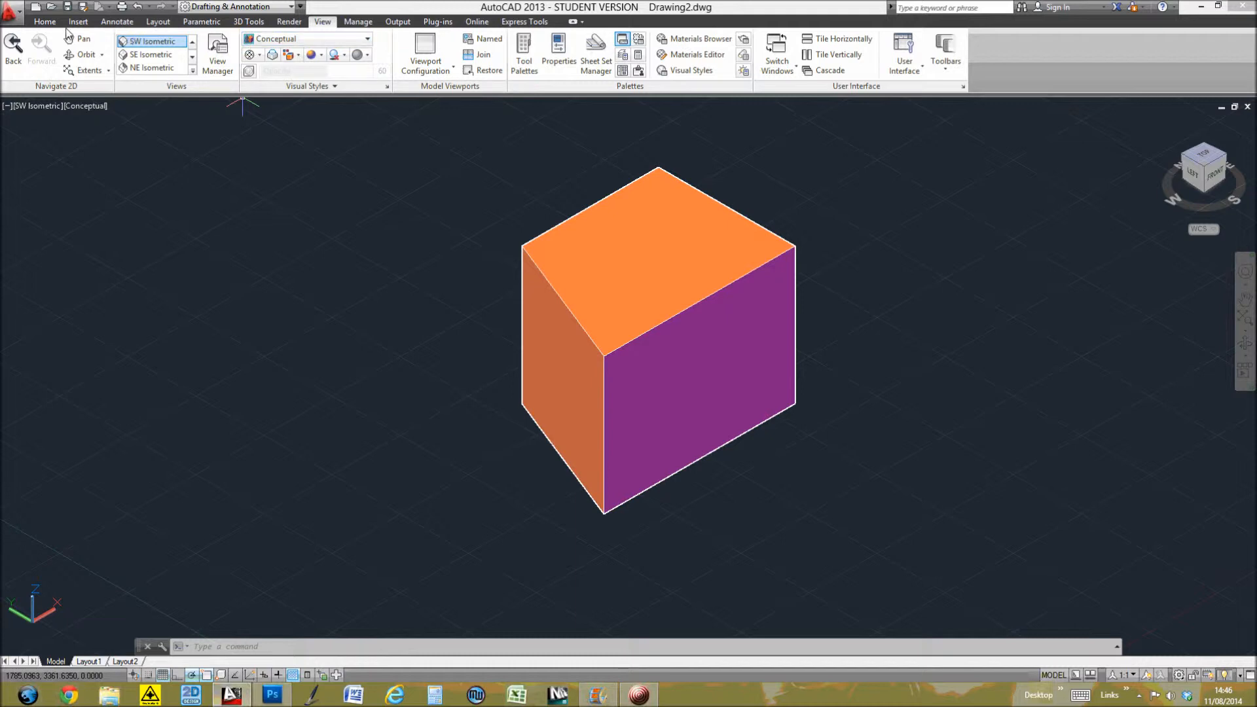
- Create another layer named setup1
click(45, 22)
click(298, 41)
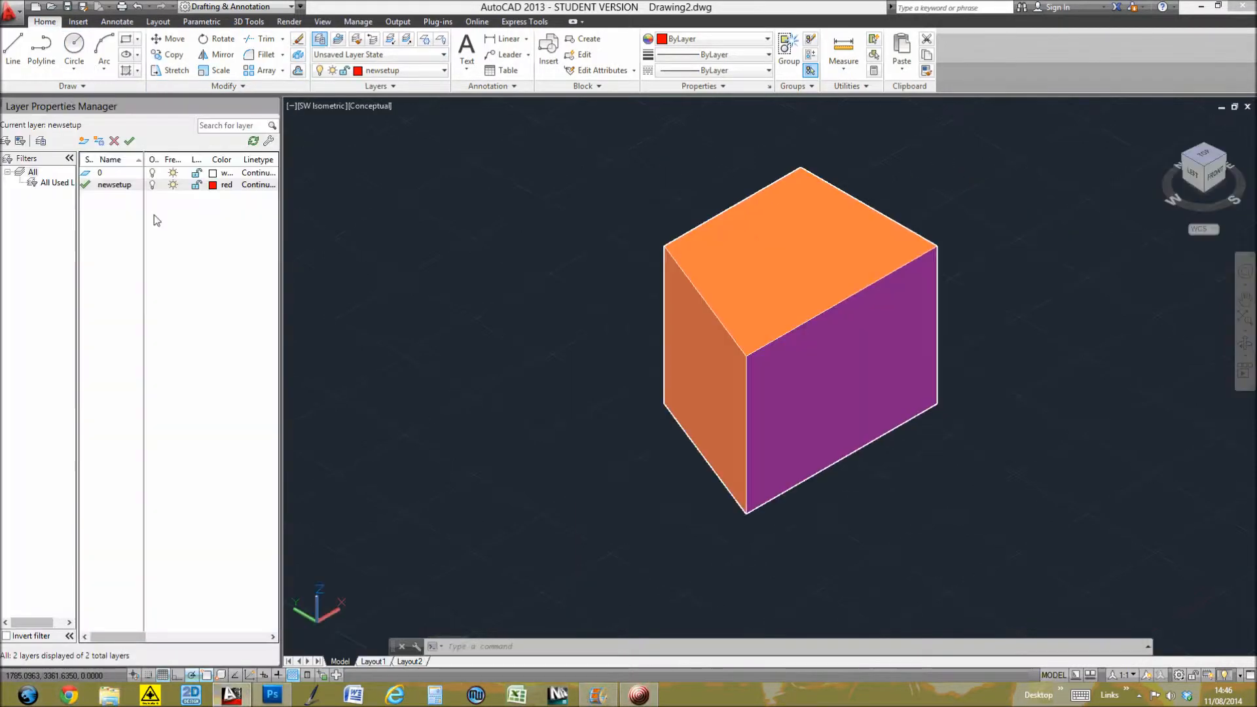
click(84, 142)
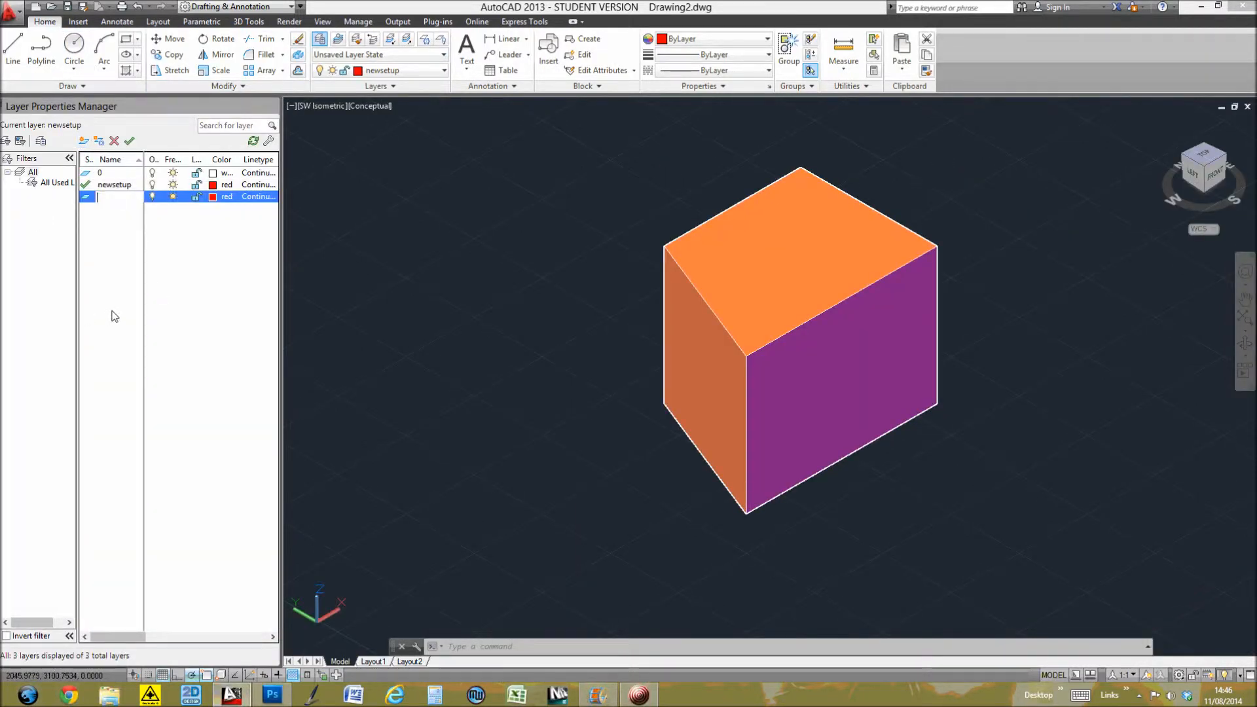
text(setup)
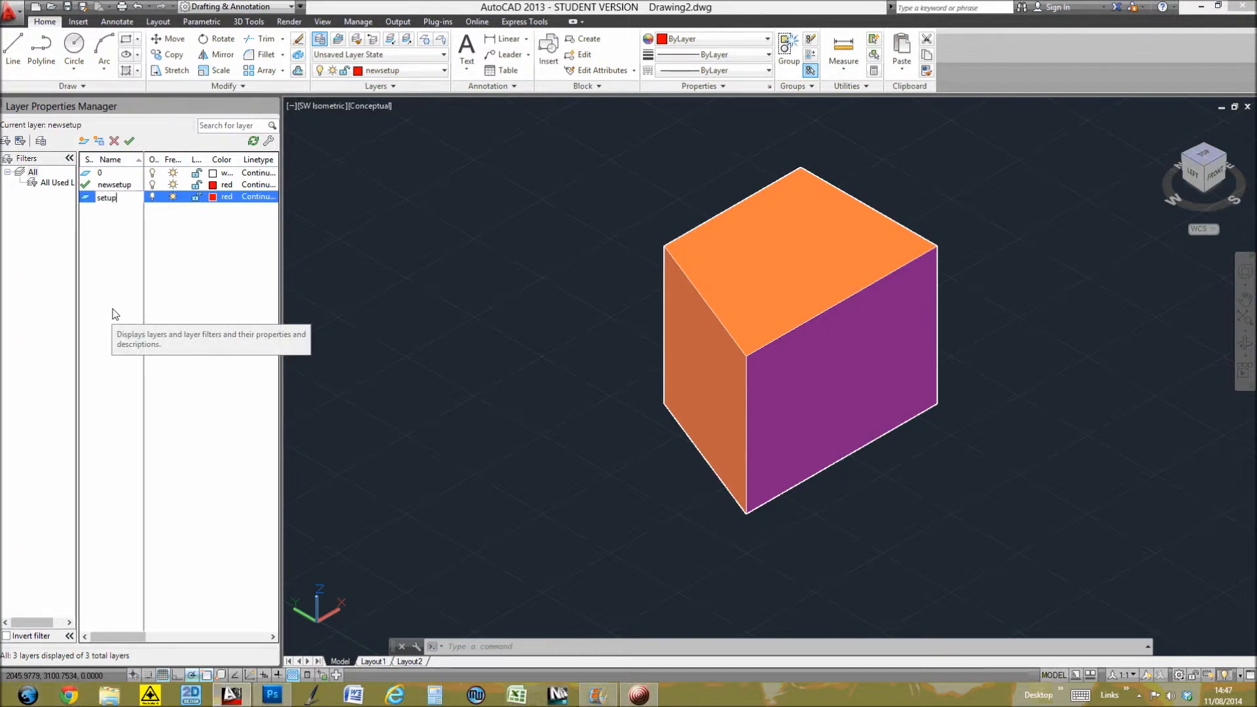
key(Return)
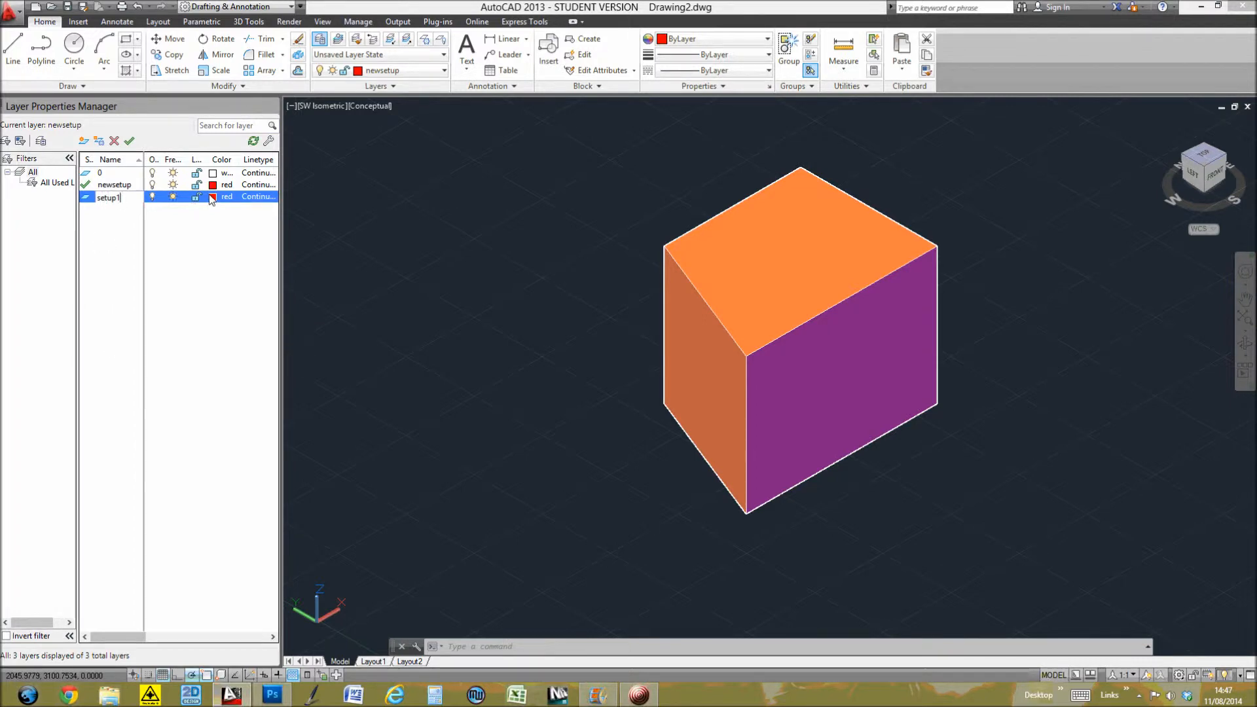
- Give the setup1 layer the yellow index color 50 and make it the current layer
click(212, 198)
click(350, 283)
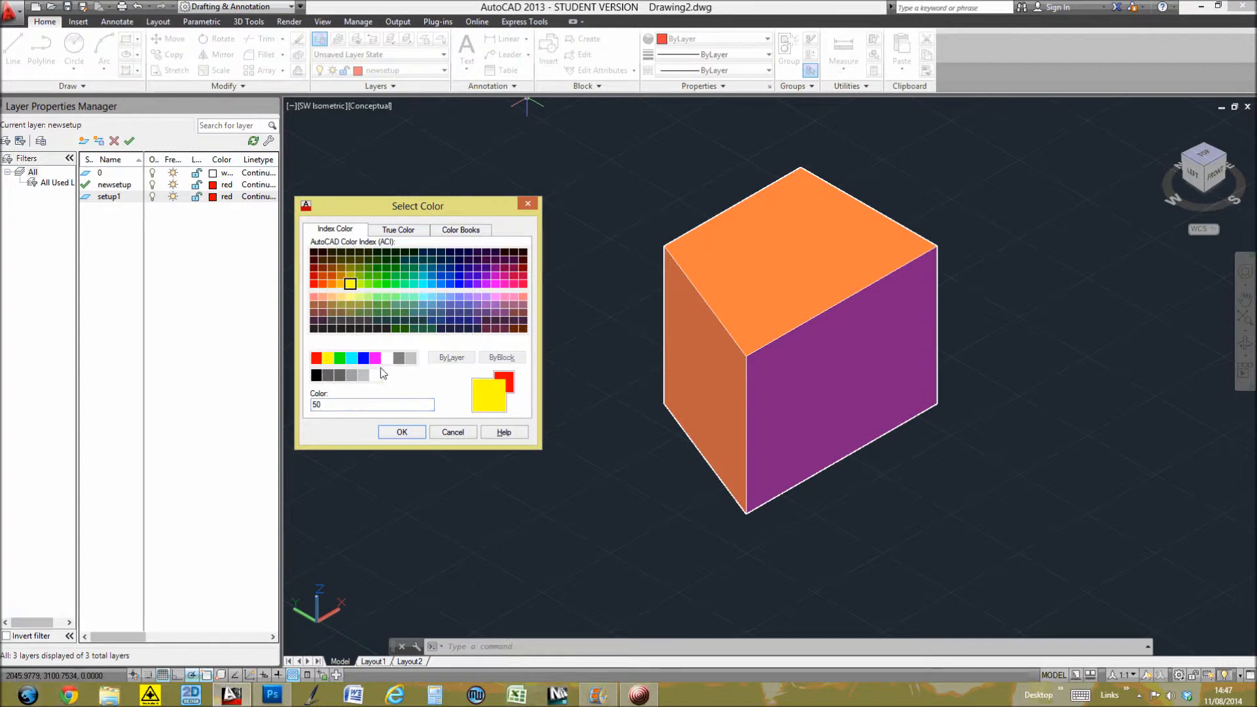
click(401, 432)
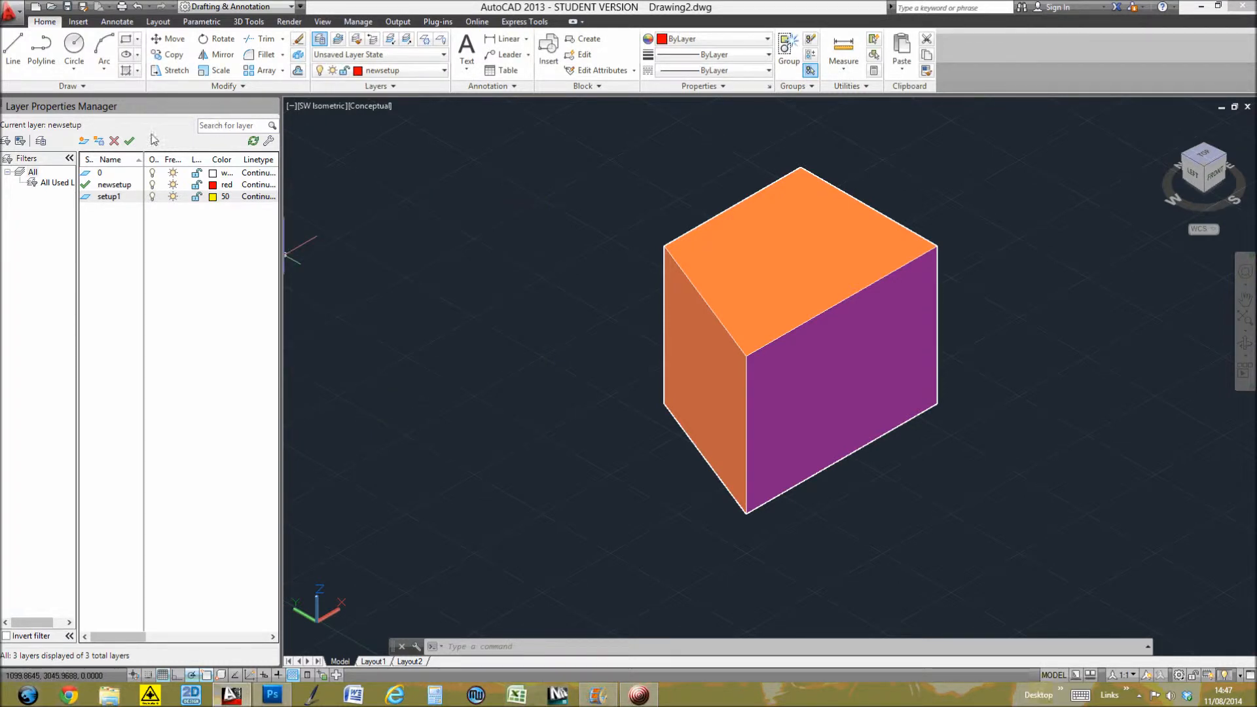
click(129, 141)
click(273, 107)
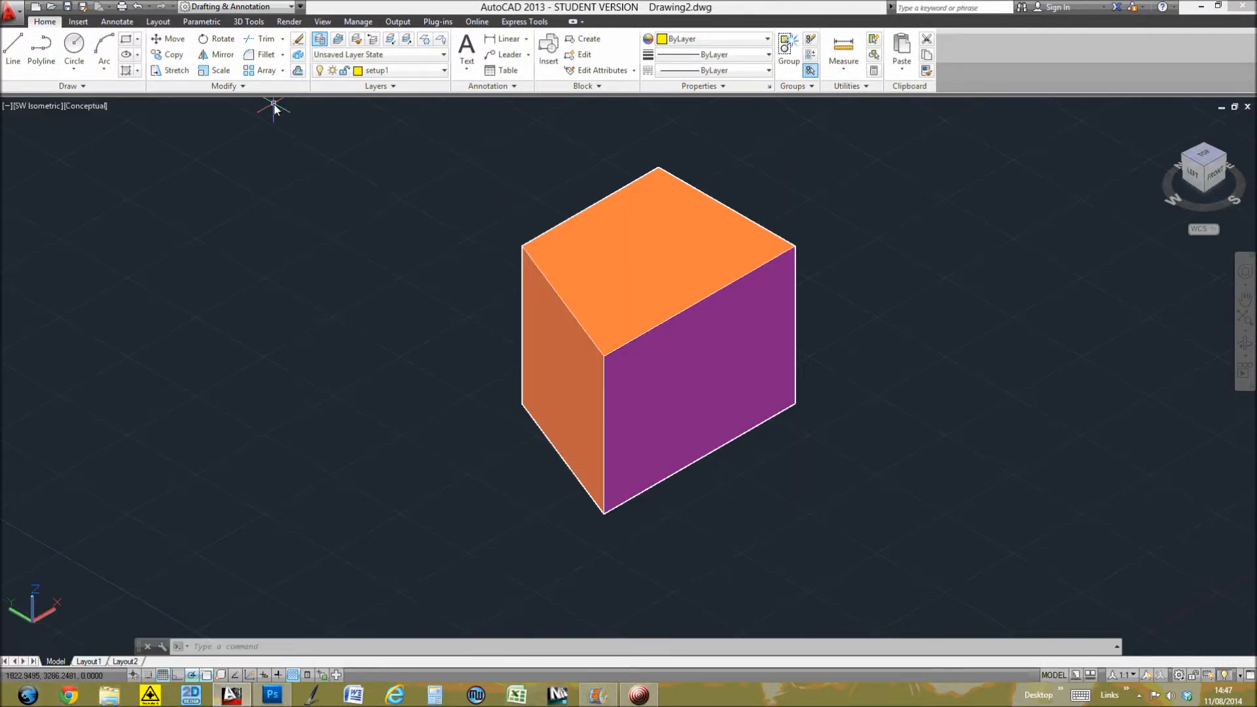
- Draw two diagonal lines across the solid's top face, each connecting a pair of opposite corners
text(l)
key(Return)
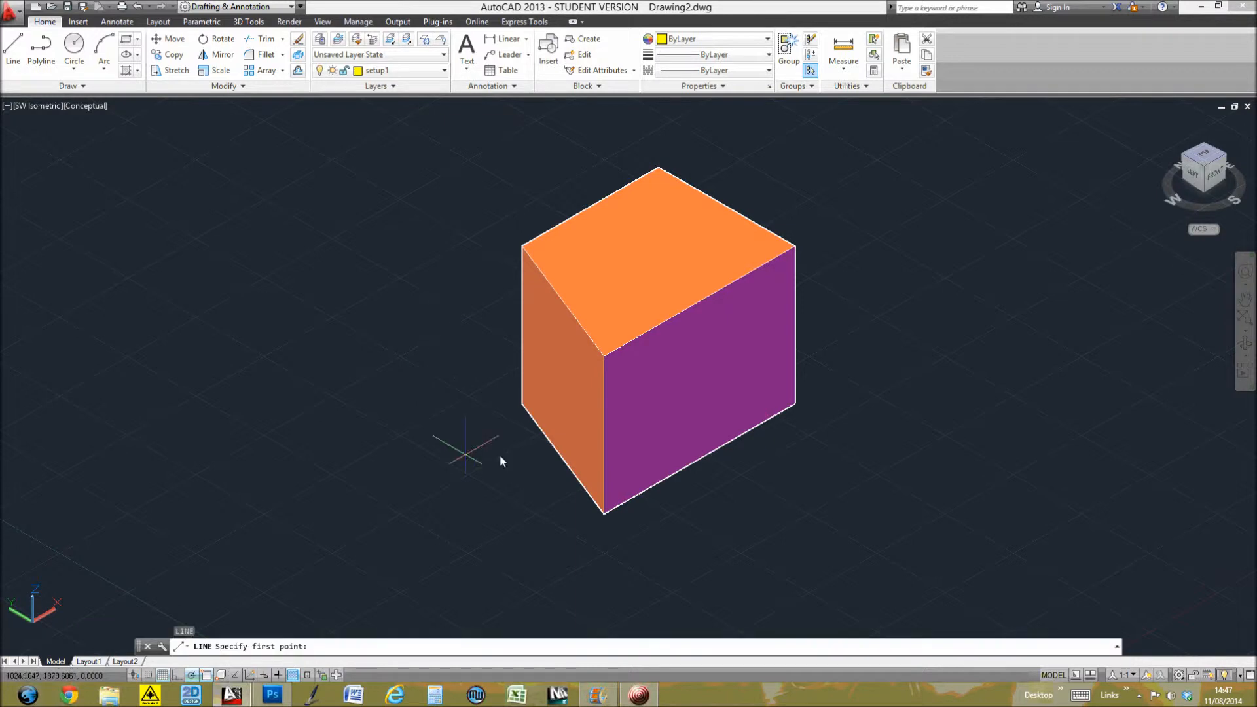
click(602, 358)
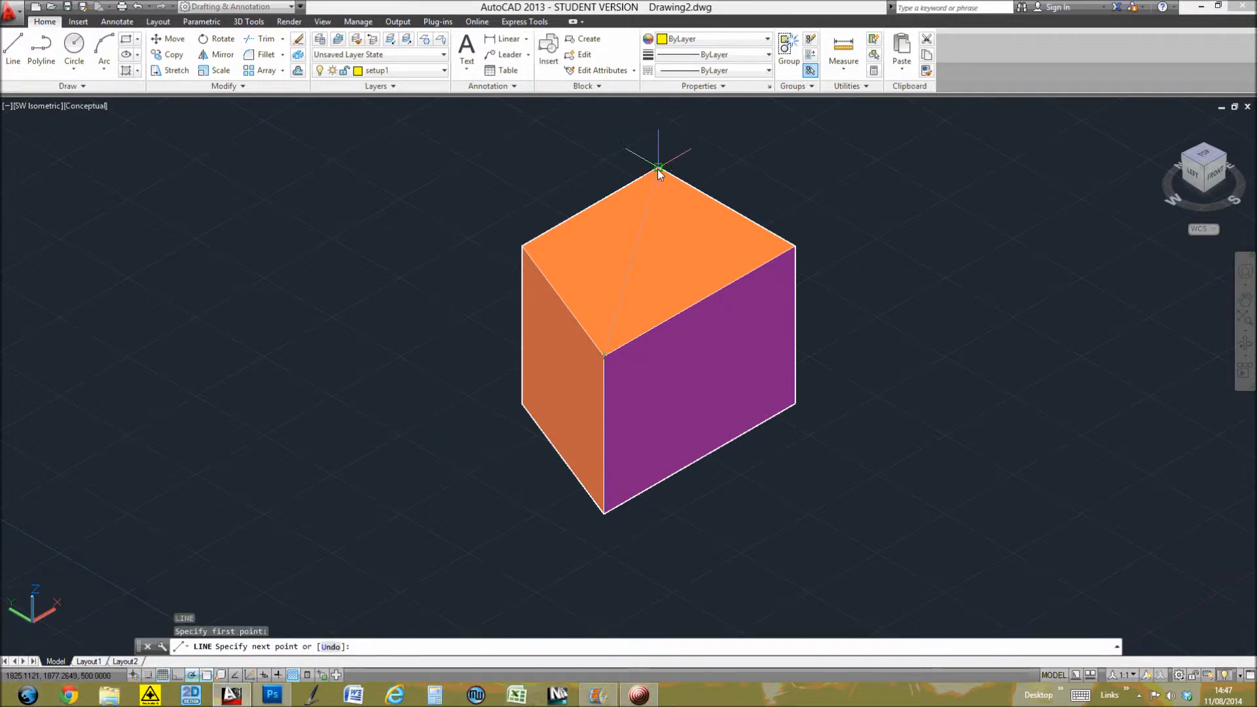
click(659, 169)
key(Return)
key(Return)
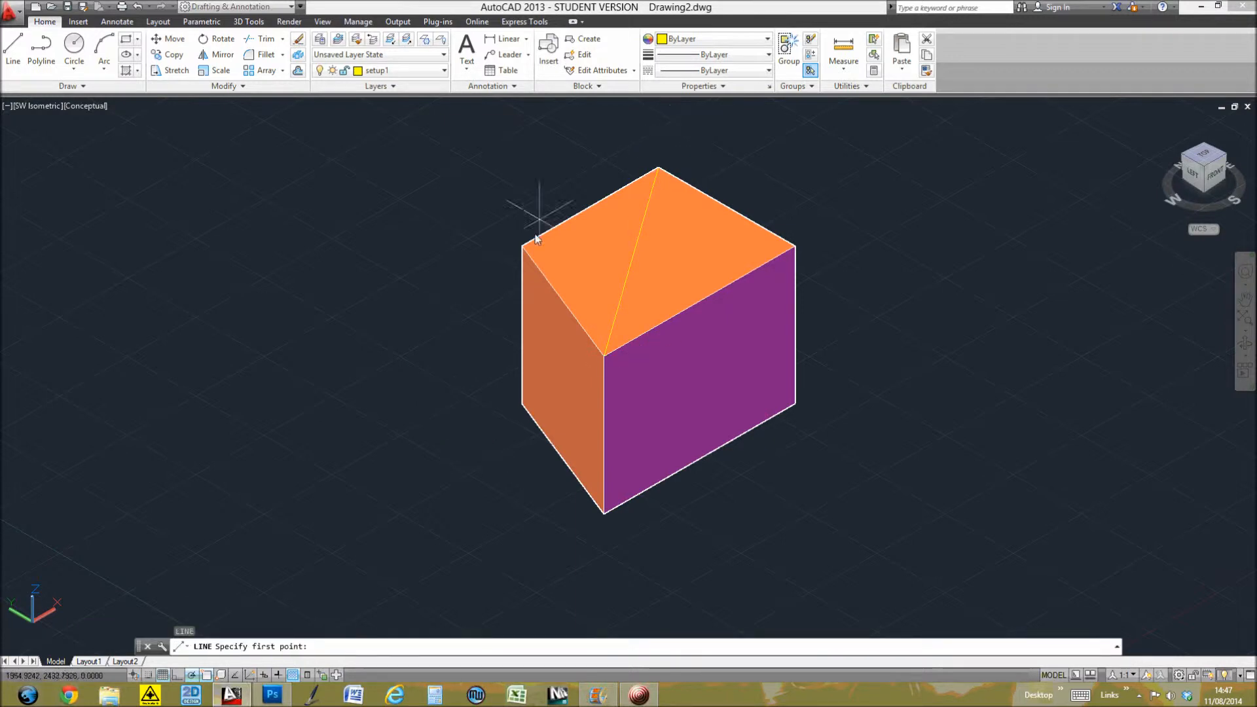
click(522, 245)
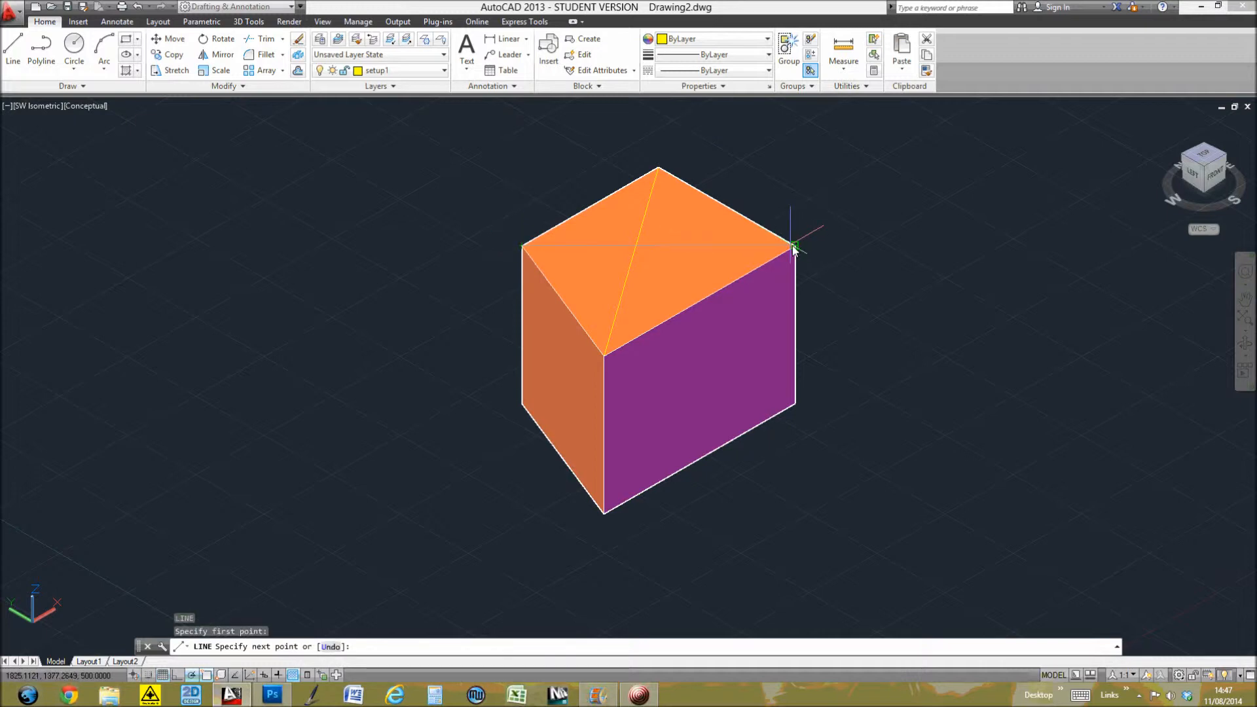
click(794, 246)
key(Escape)
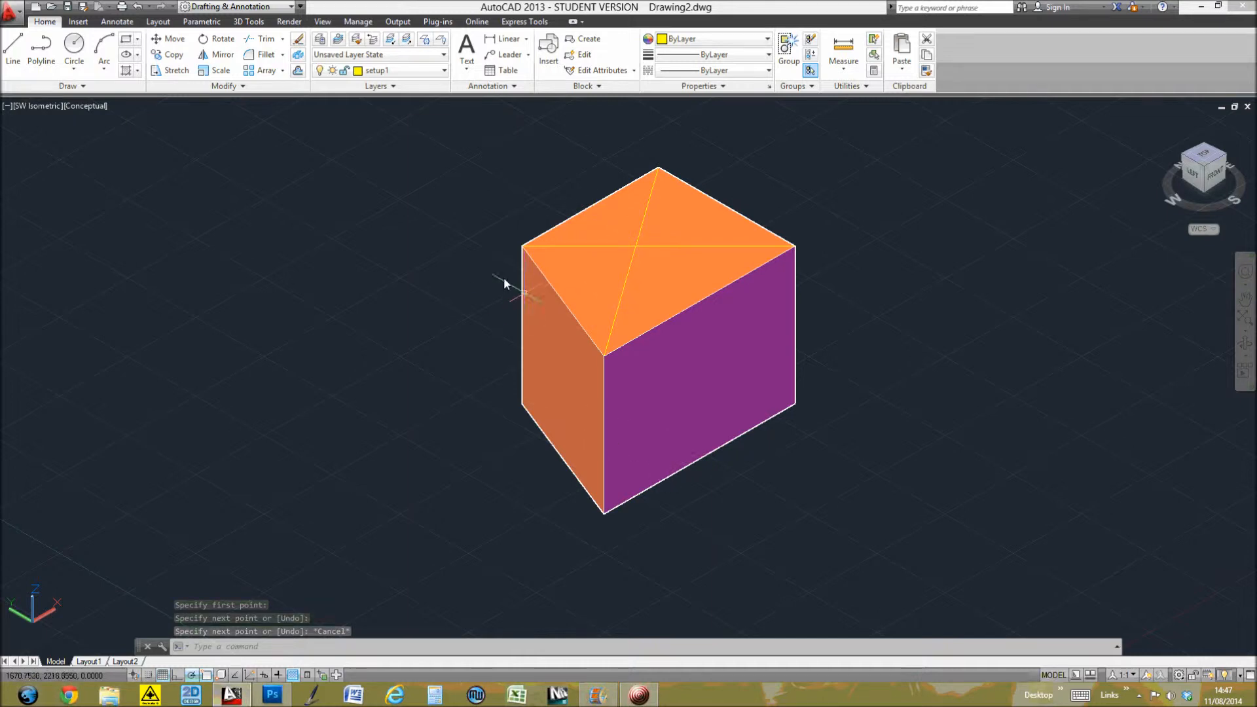
- Draw a line from the intersection of the diagonals, along the Y axis and out past the top face's back-left edge
key(Return)
click(635, 247)
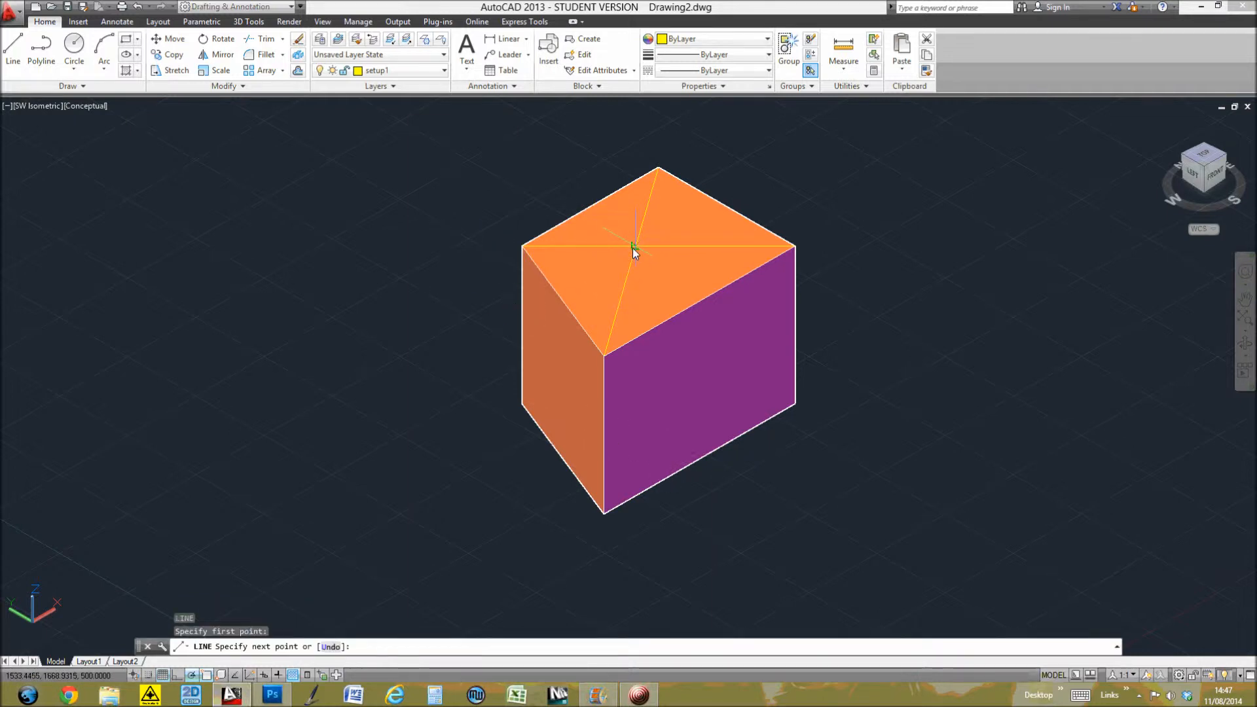
key(Escape)
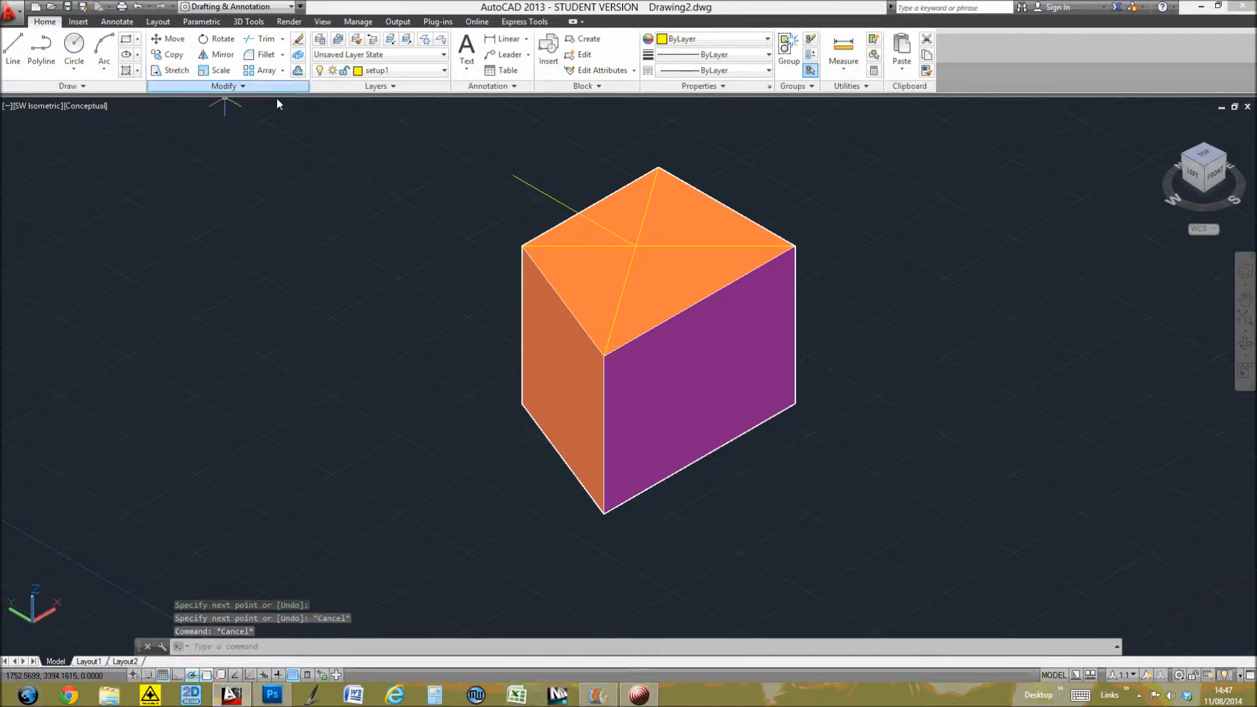
- Offset the line drawn from the diagonals' intersection by 100 toward the back corner of the top face
click(297, 56)
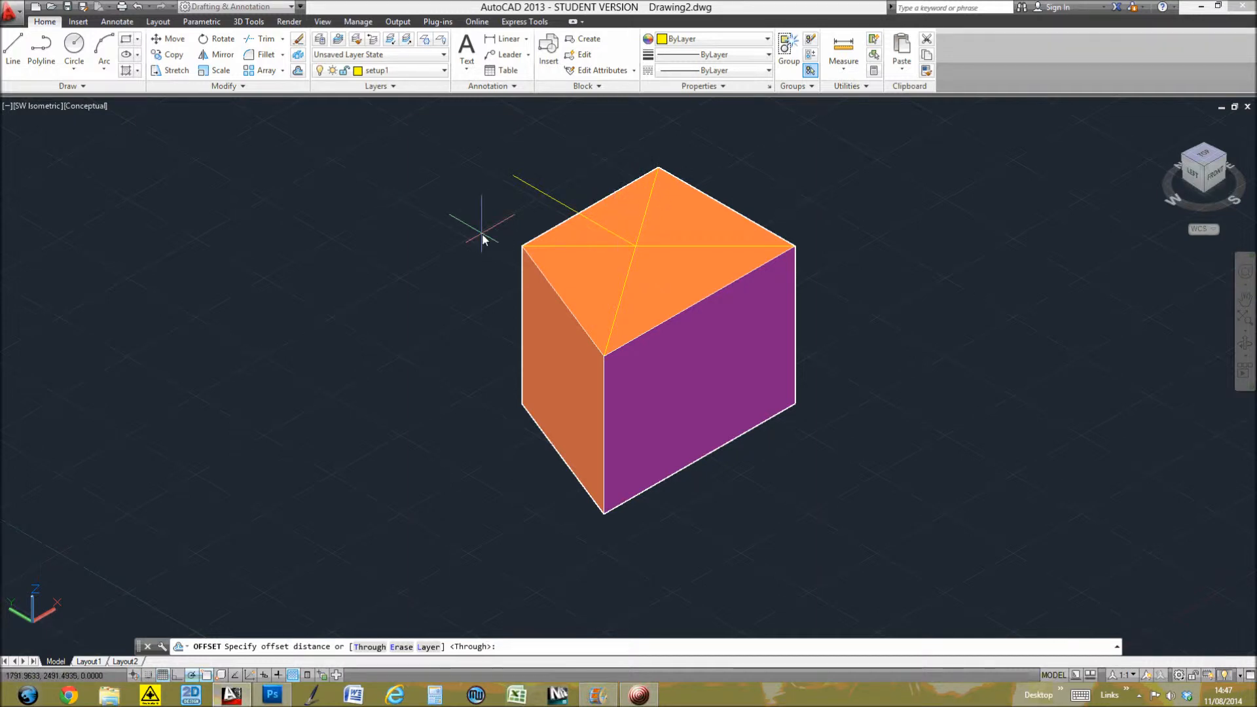
key(Return)
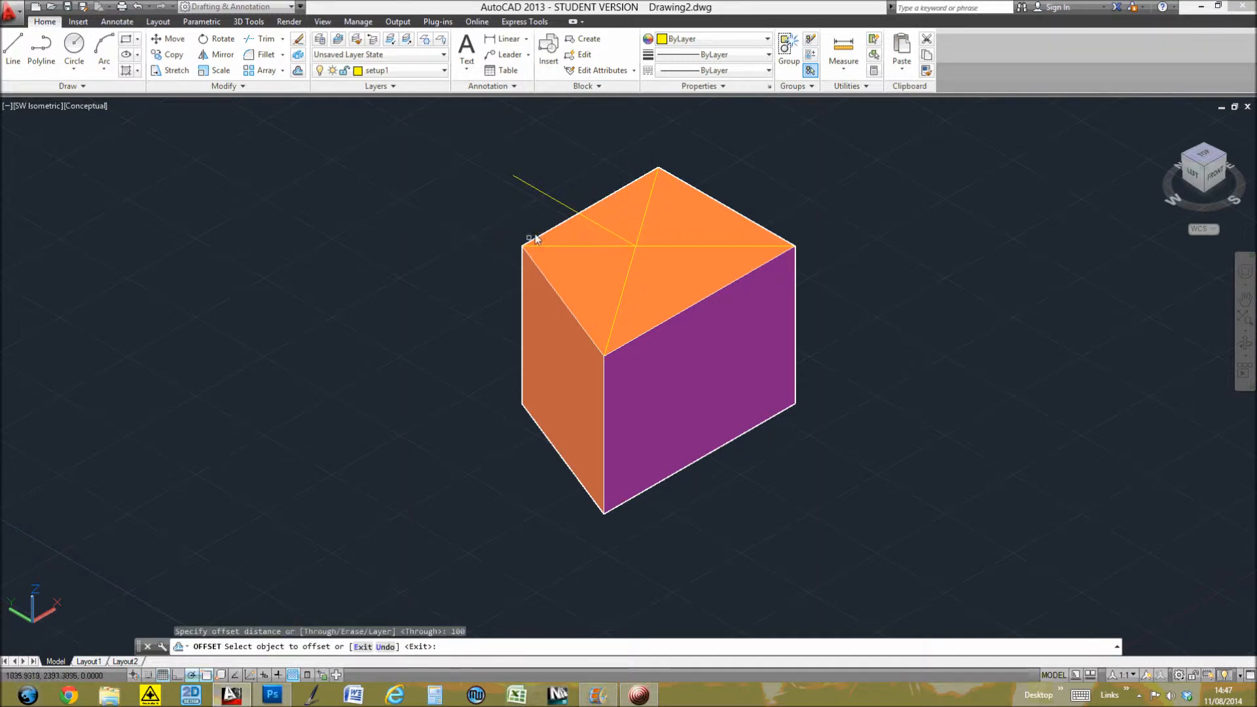
click(550, 203)
click(567, 165)
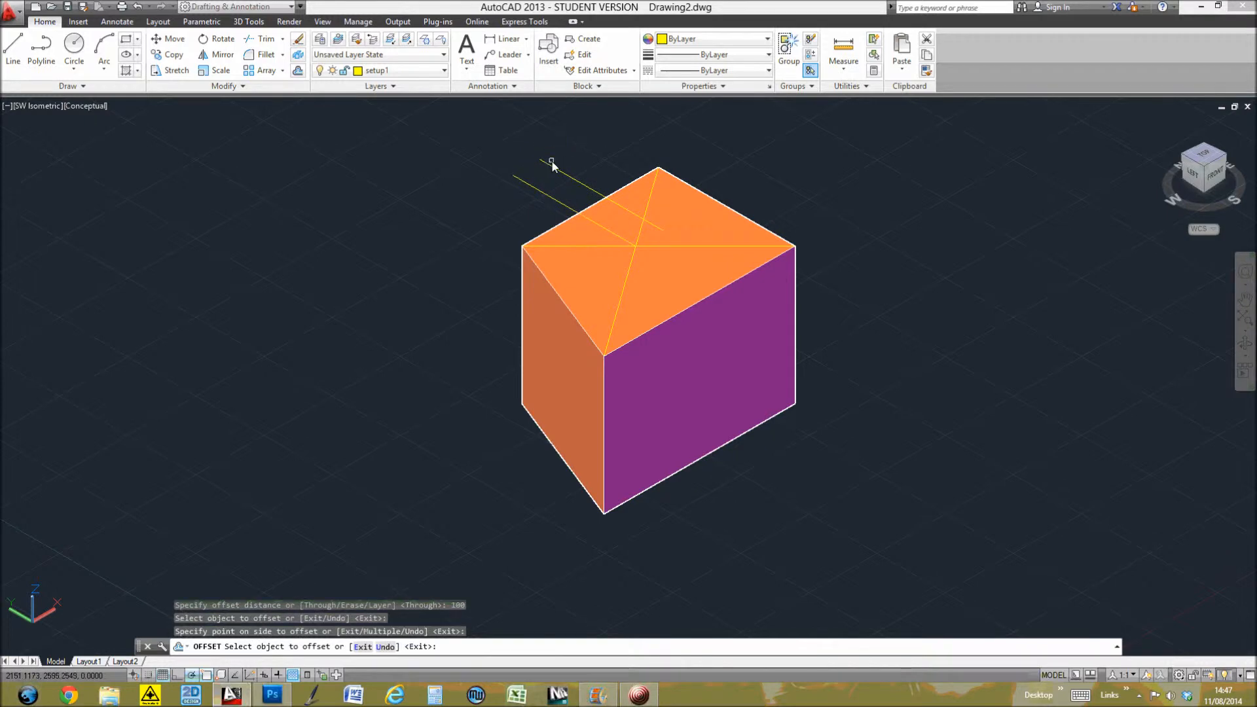
key(Escape)
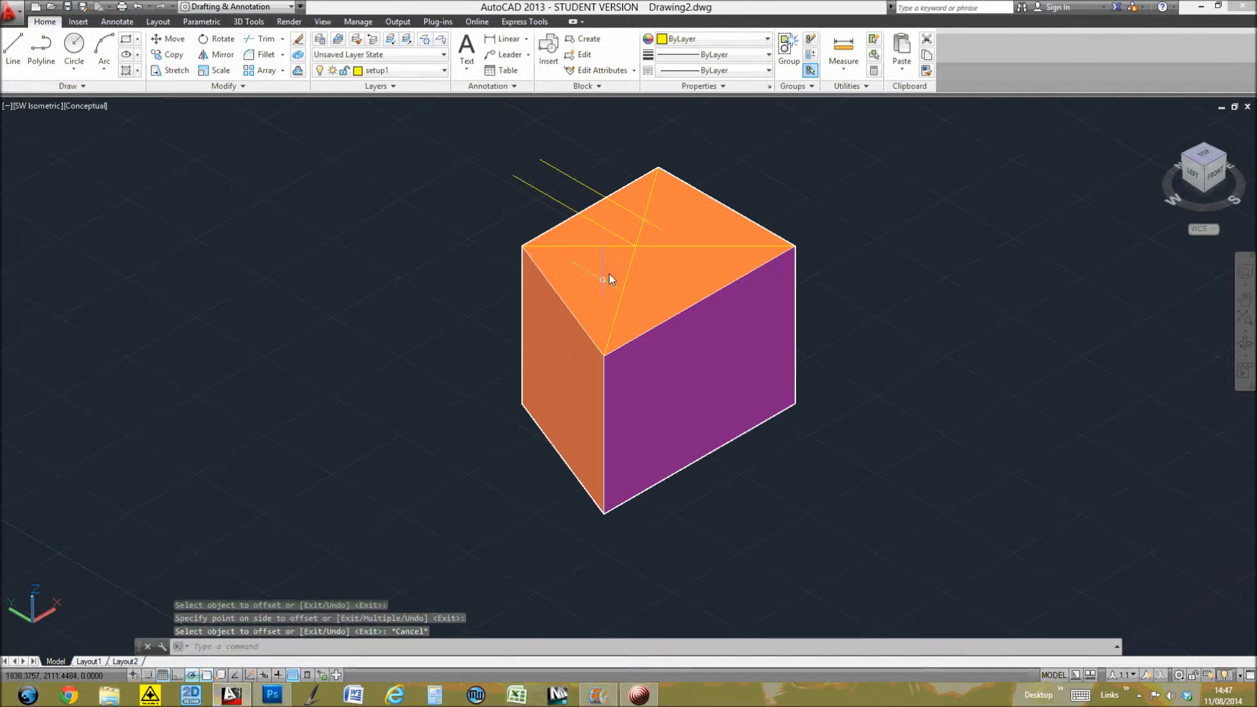
text(c)
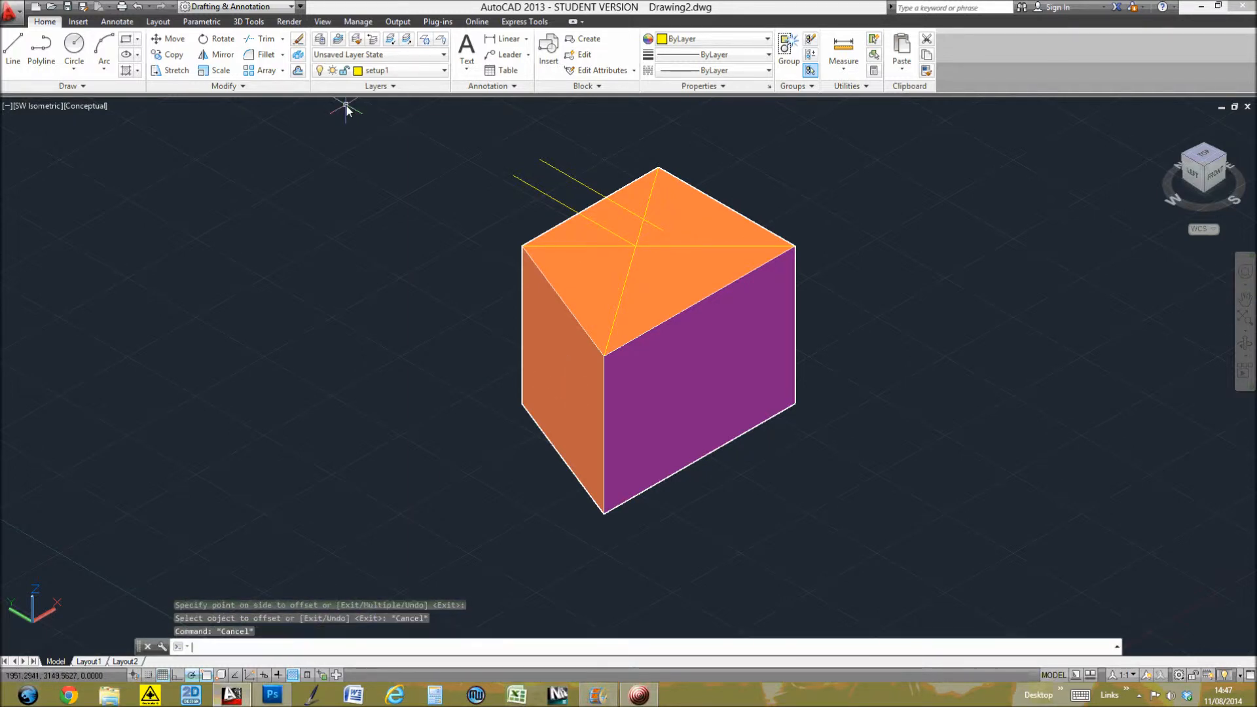
key(Return)
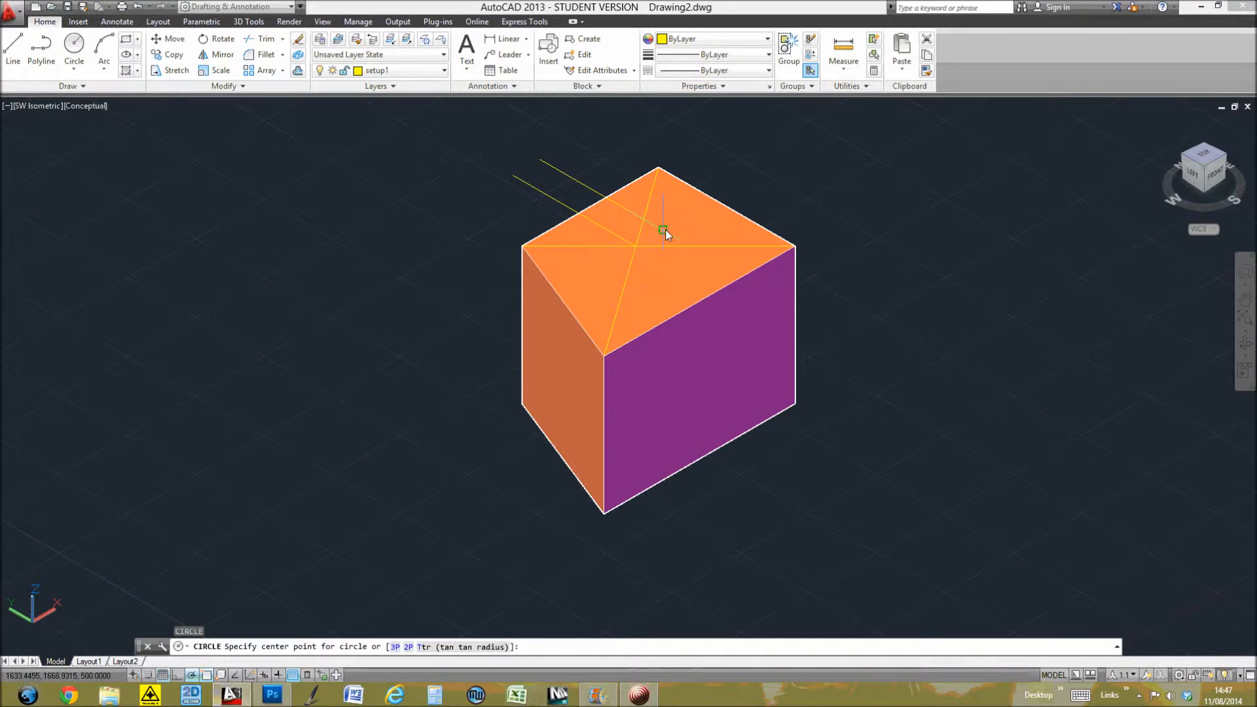
key(Escape)
key(Escape)
- Draw a line 50 long from the inner end of the offset line in the positive X direction
scroll(681, 216, up, 3)
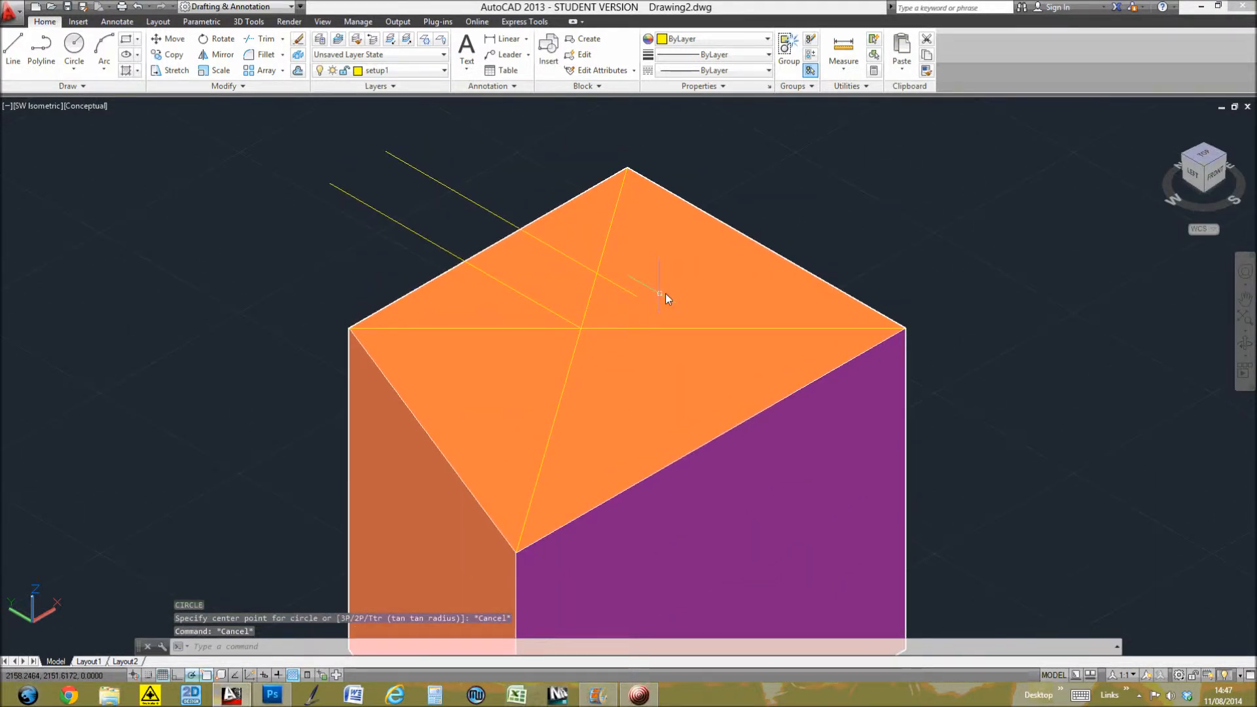
text(l)
key(Return)
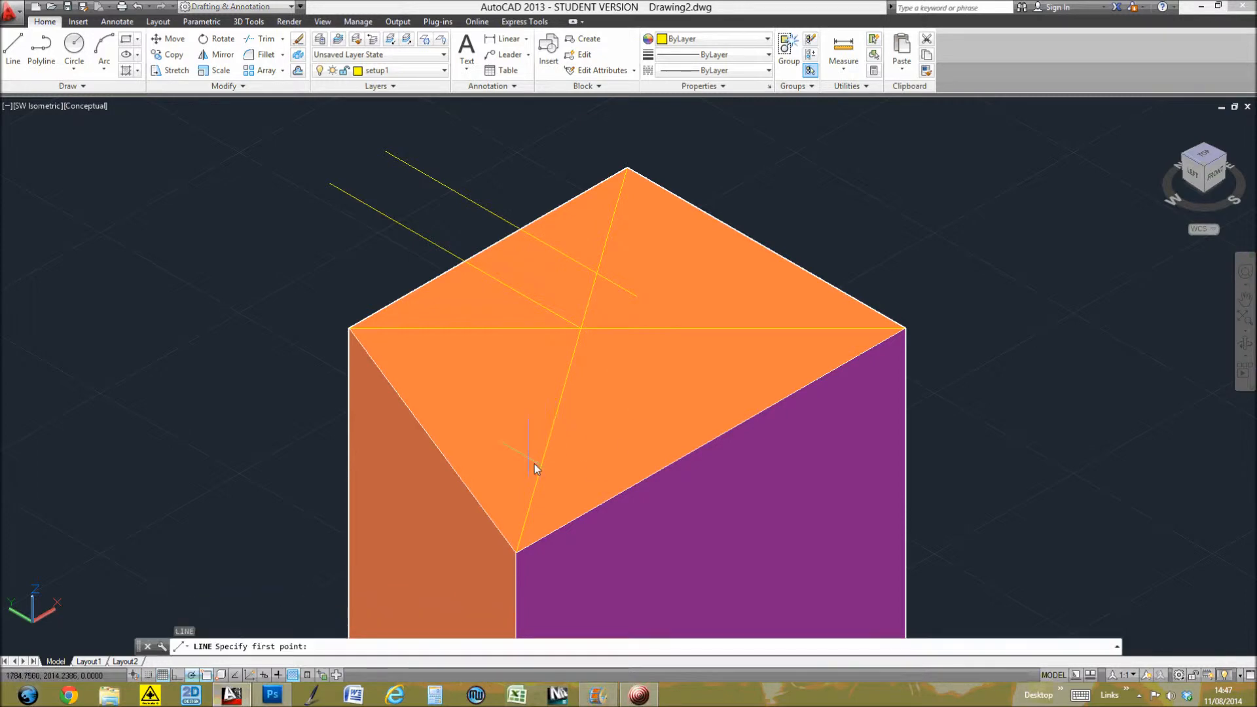
click(635, 297)
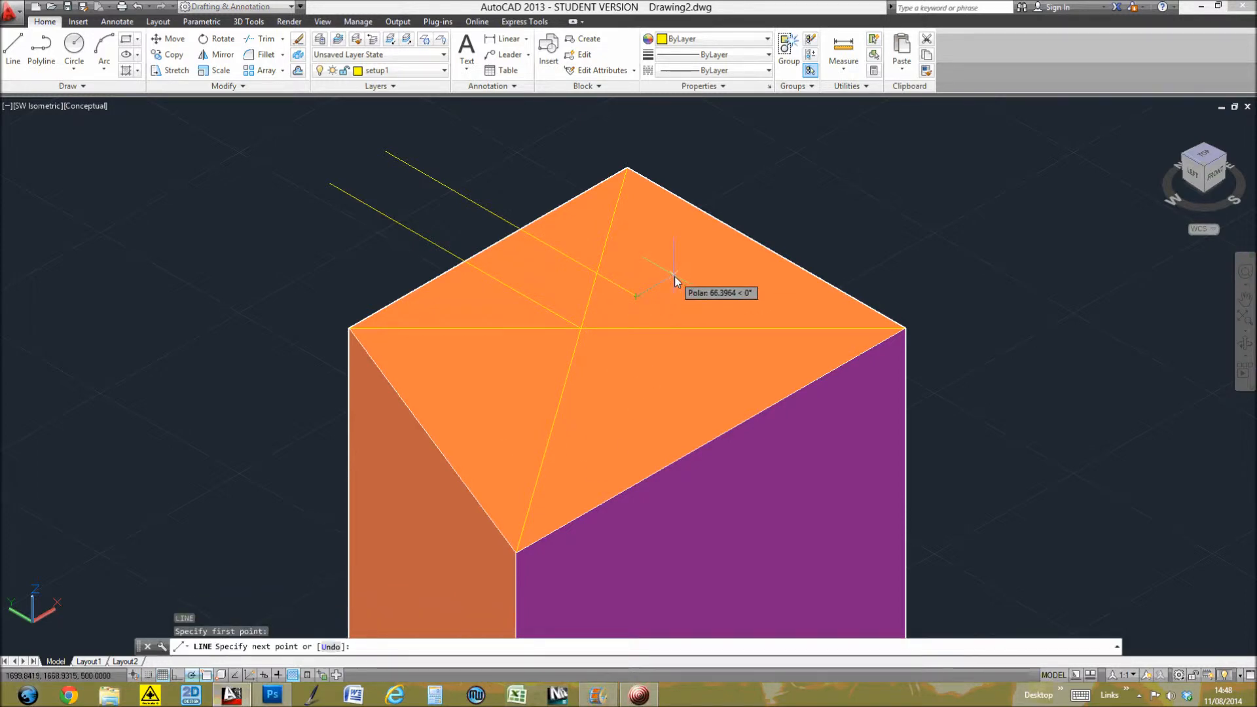
text(50)
key(Return)
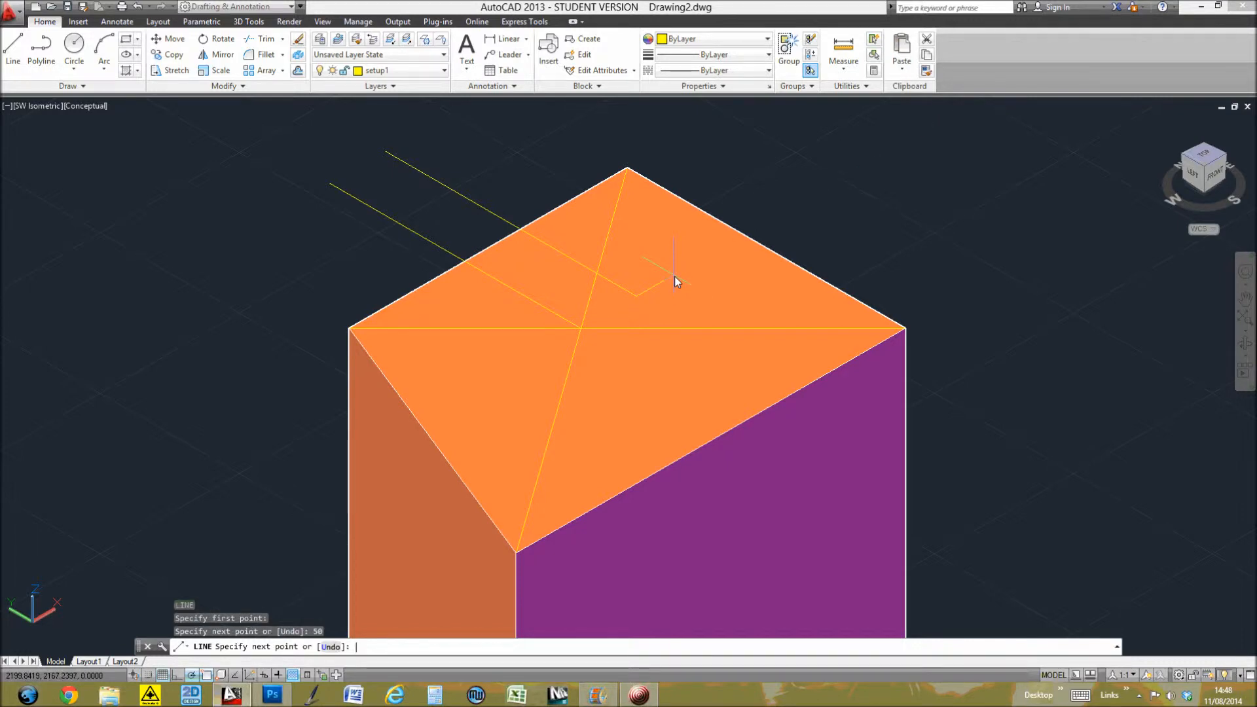
key(Escape)
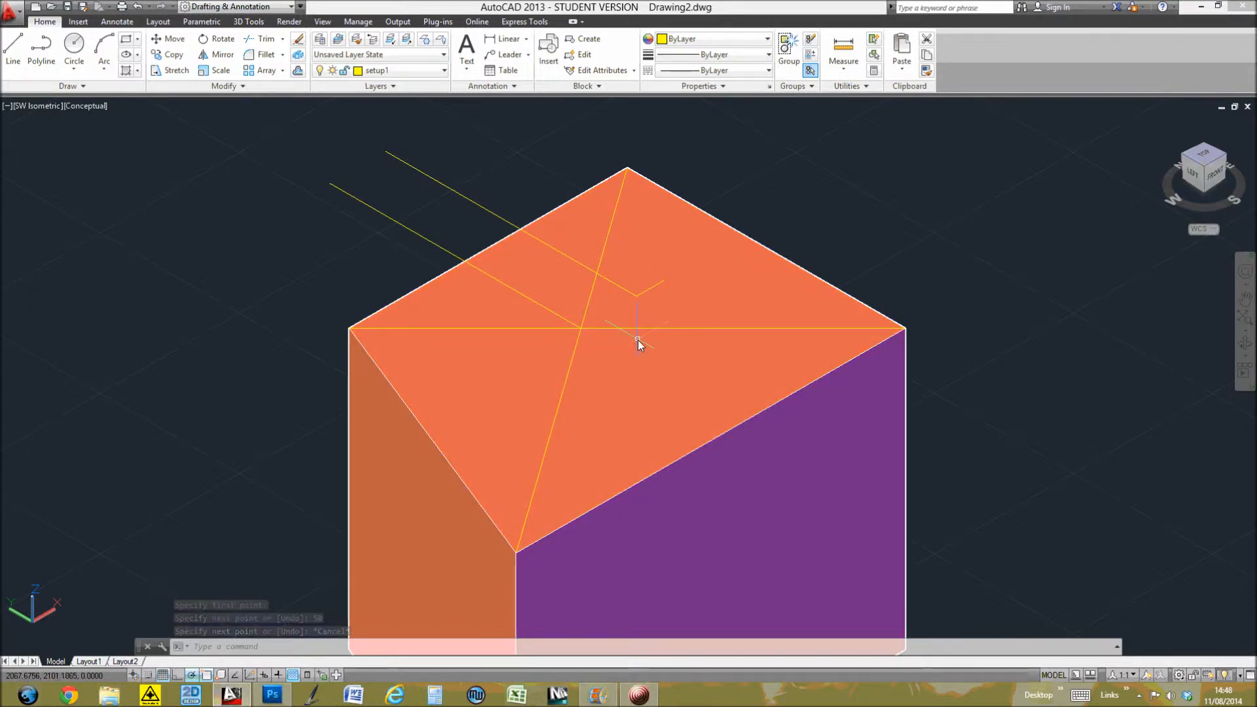
- Draw a second line 50 long from the same endpoint in the negative X direction
key(Return)
click(639, 295)
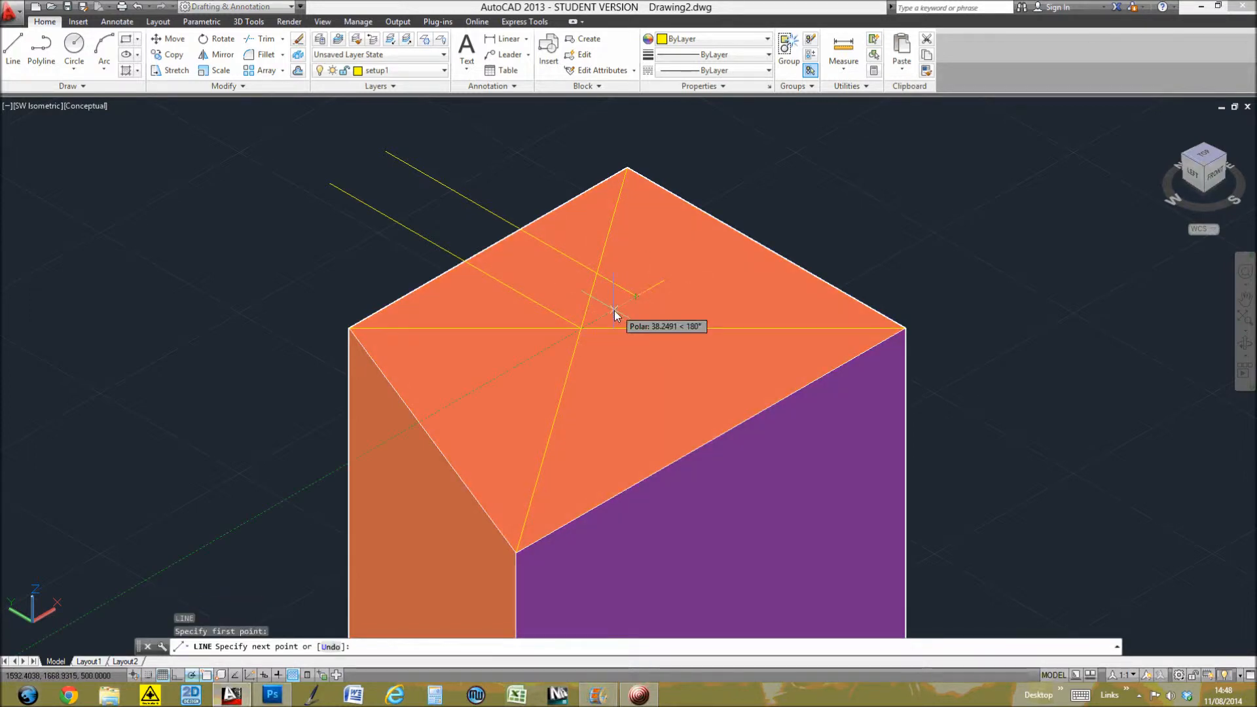
text(50)
key(Return)
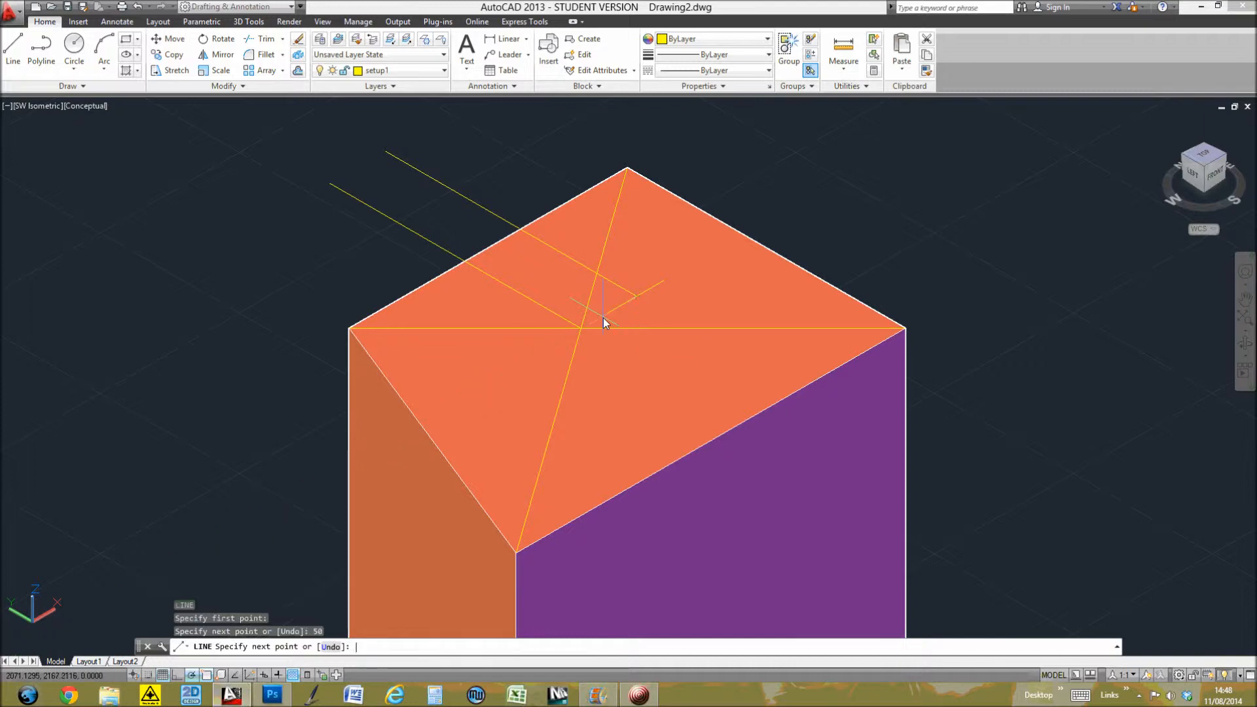
key(Escape)
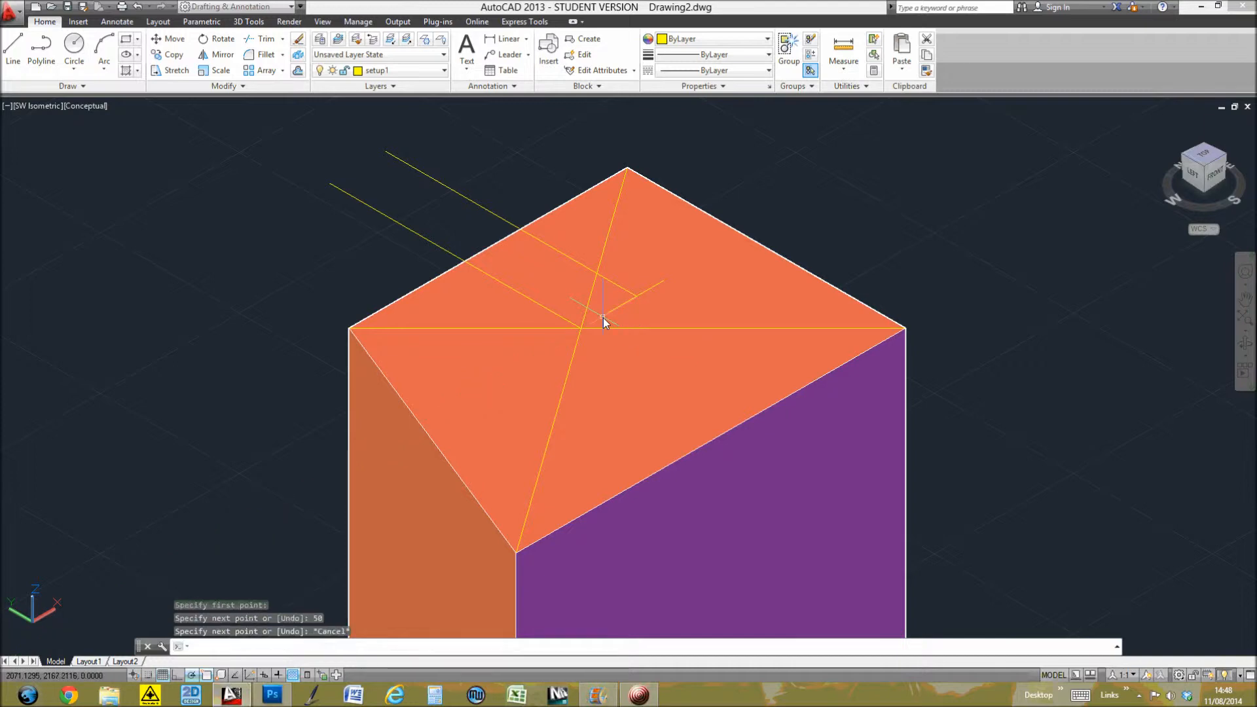
- Offset both short lines by 50 toward the front of the top face, away from the long offset line
click(298, 70)
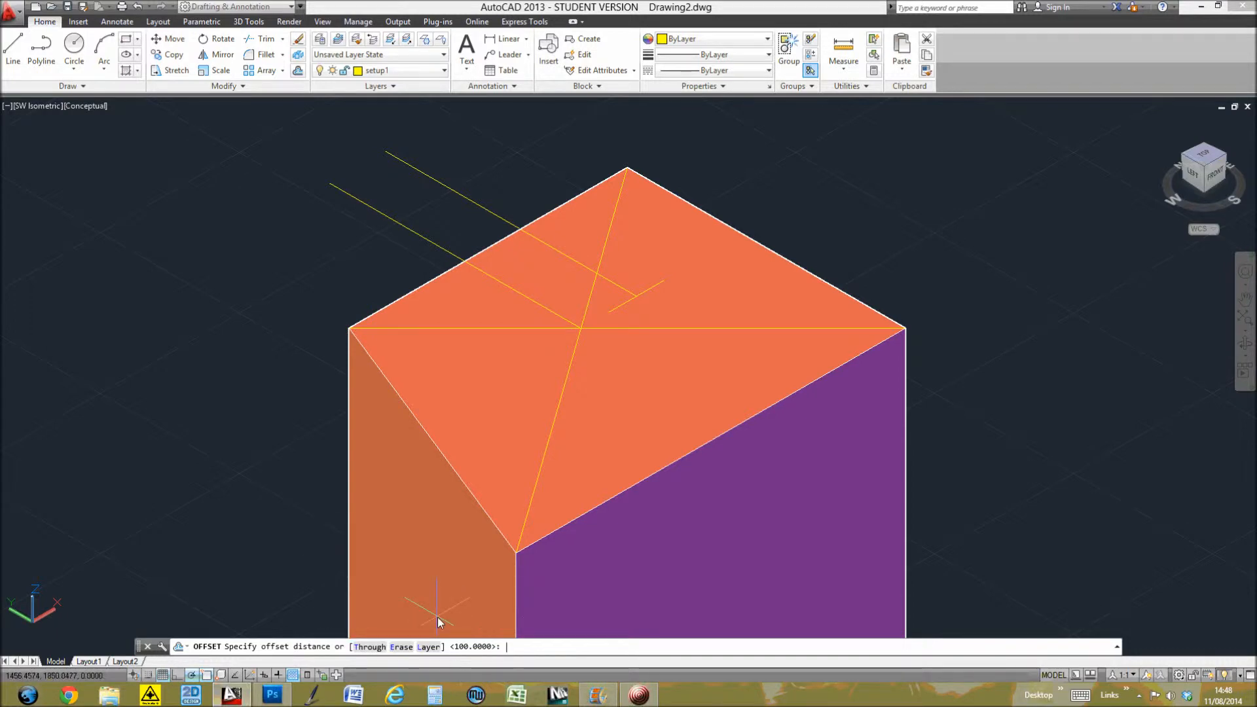
text(50)
key(Return)
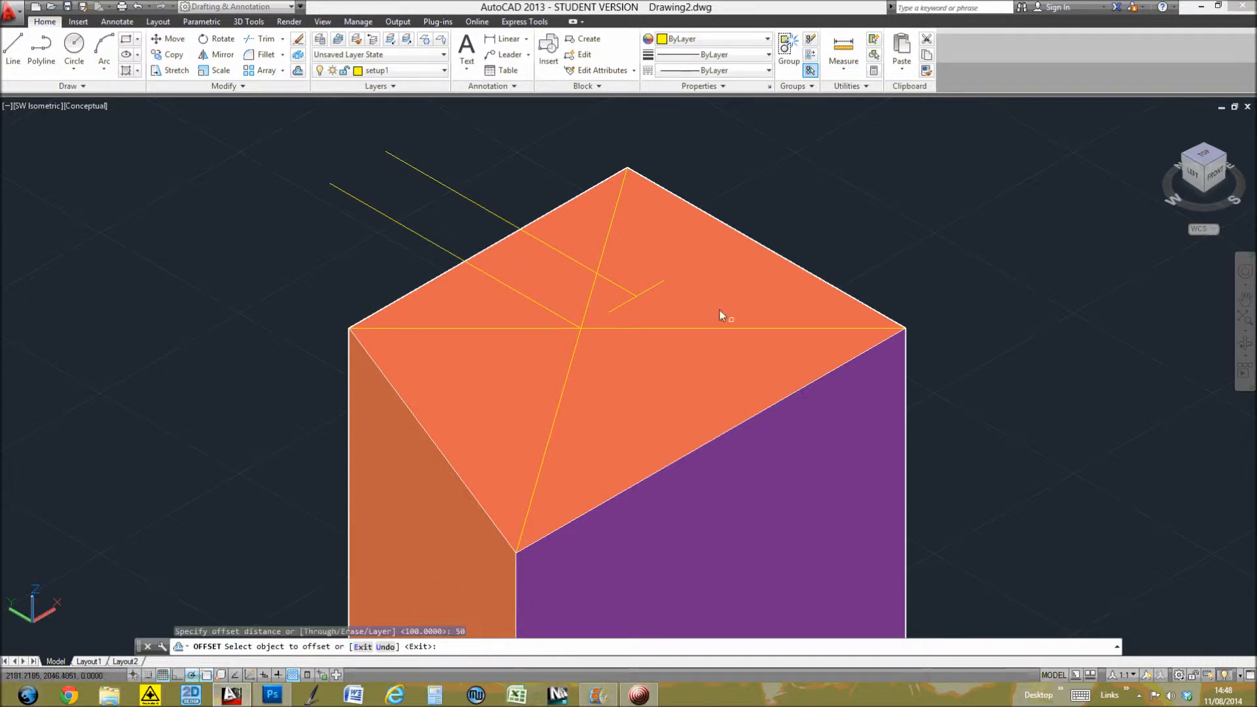
click(653, 288)
click(686, 308)
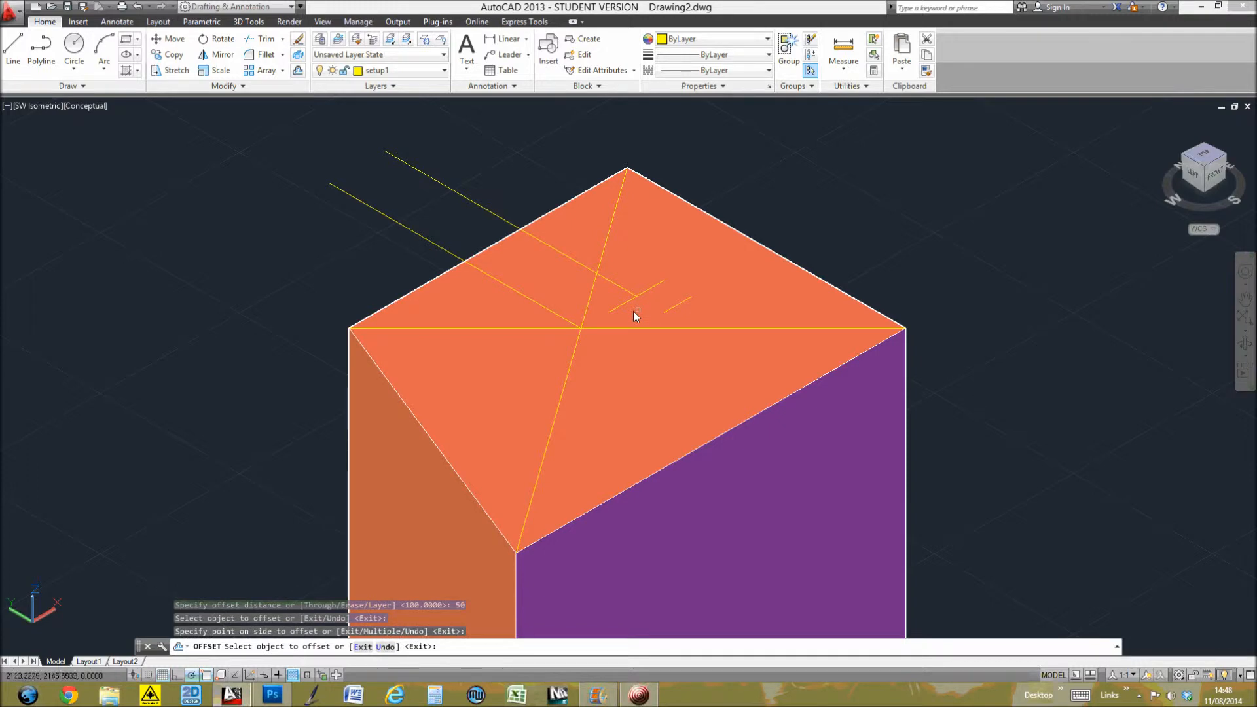
click(663, 333)
click(622, 305)
click(634, 347)
click(618, 309)
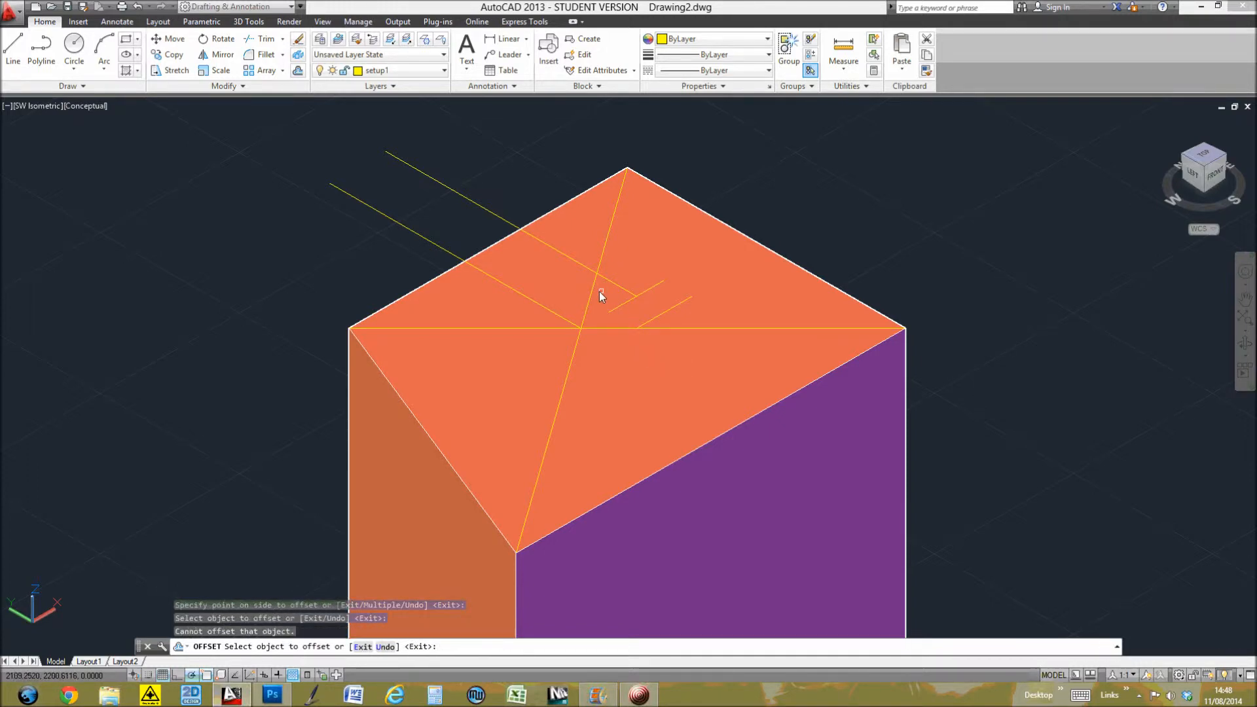
- Offset both original short lines by the same 50 distance toward the opposite side, across the long line
click(614, 311)
click(571, 285)
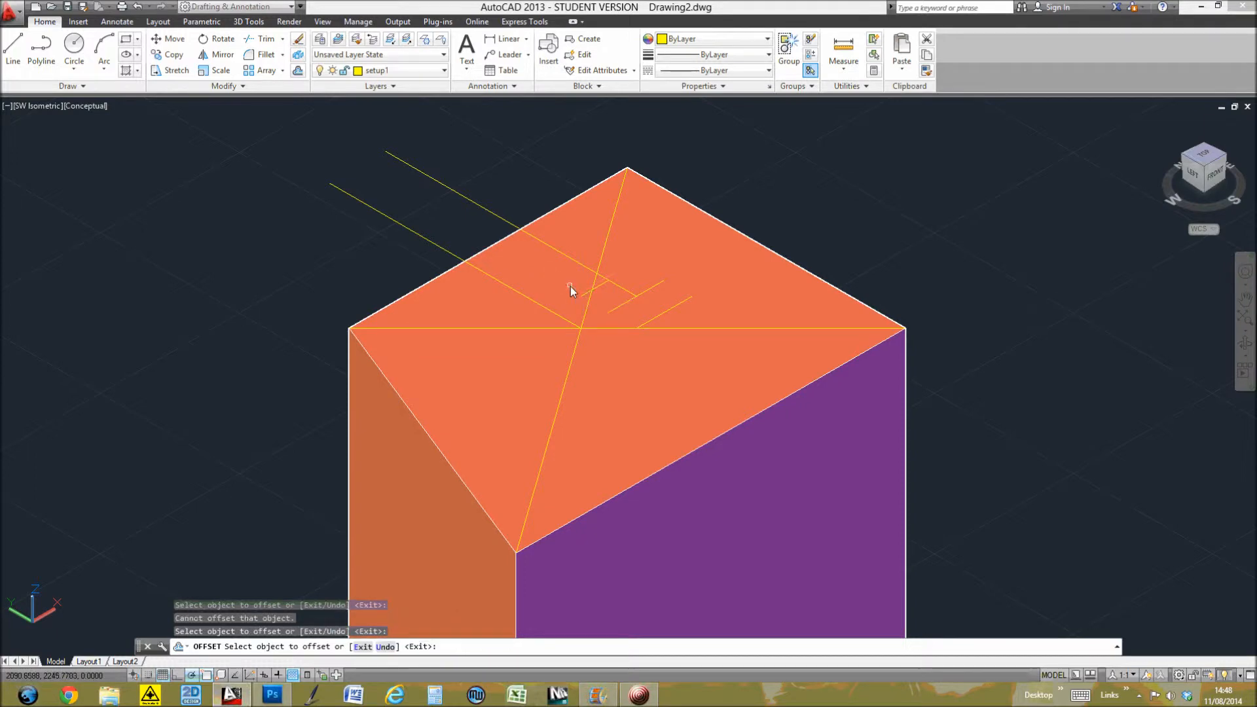
click(656, 287)
click(570, 233)
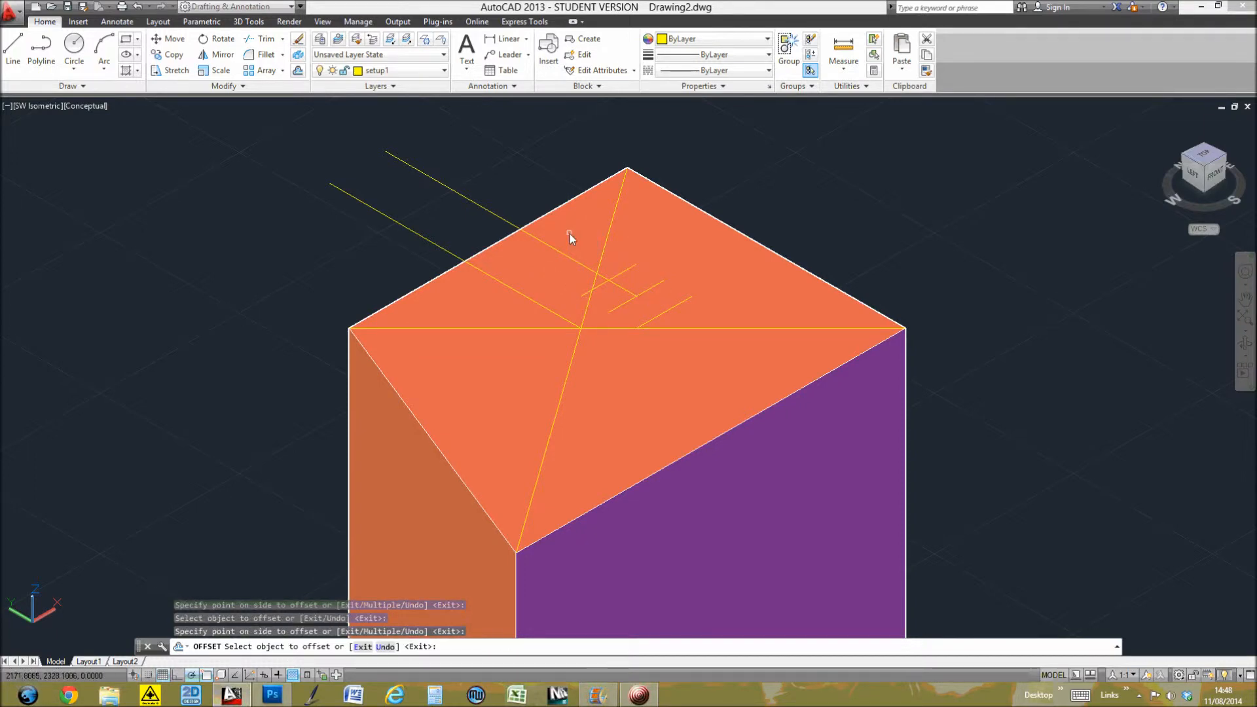
key(Escape)
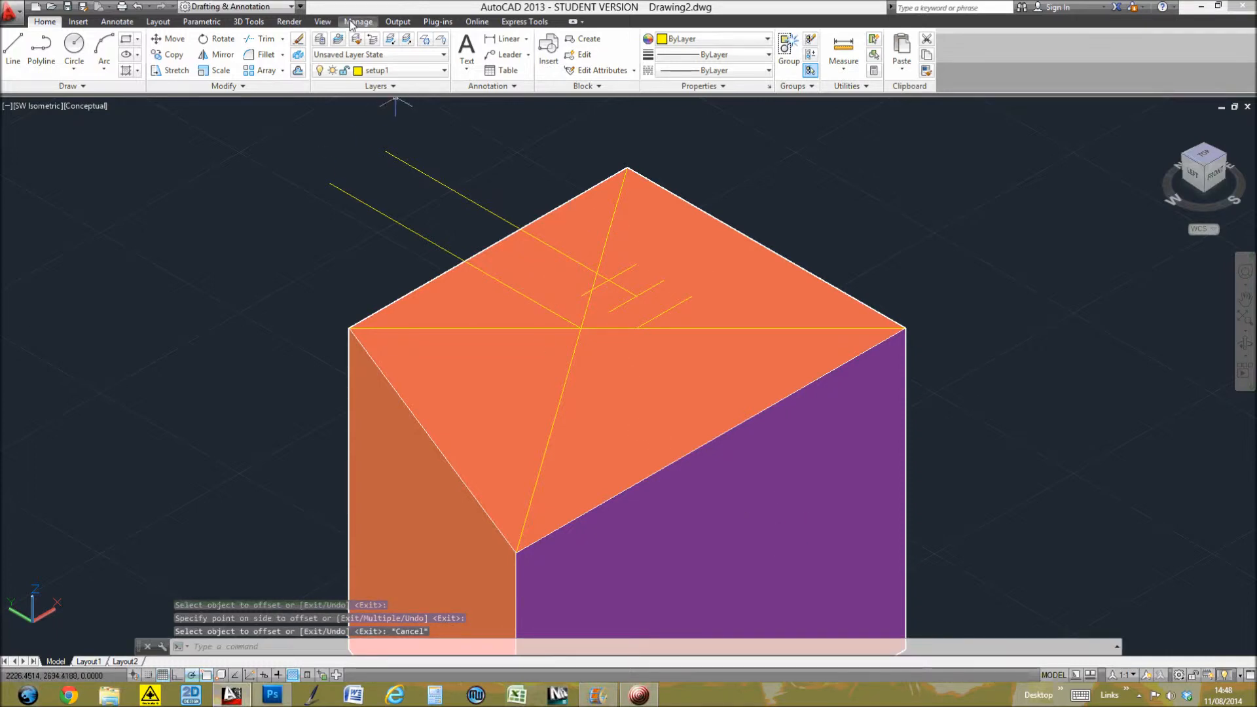
- Create a layer named square, give it a green color, and make it the current layer
click(320, 39)
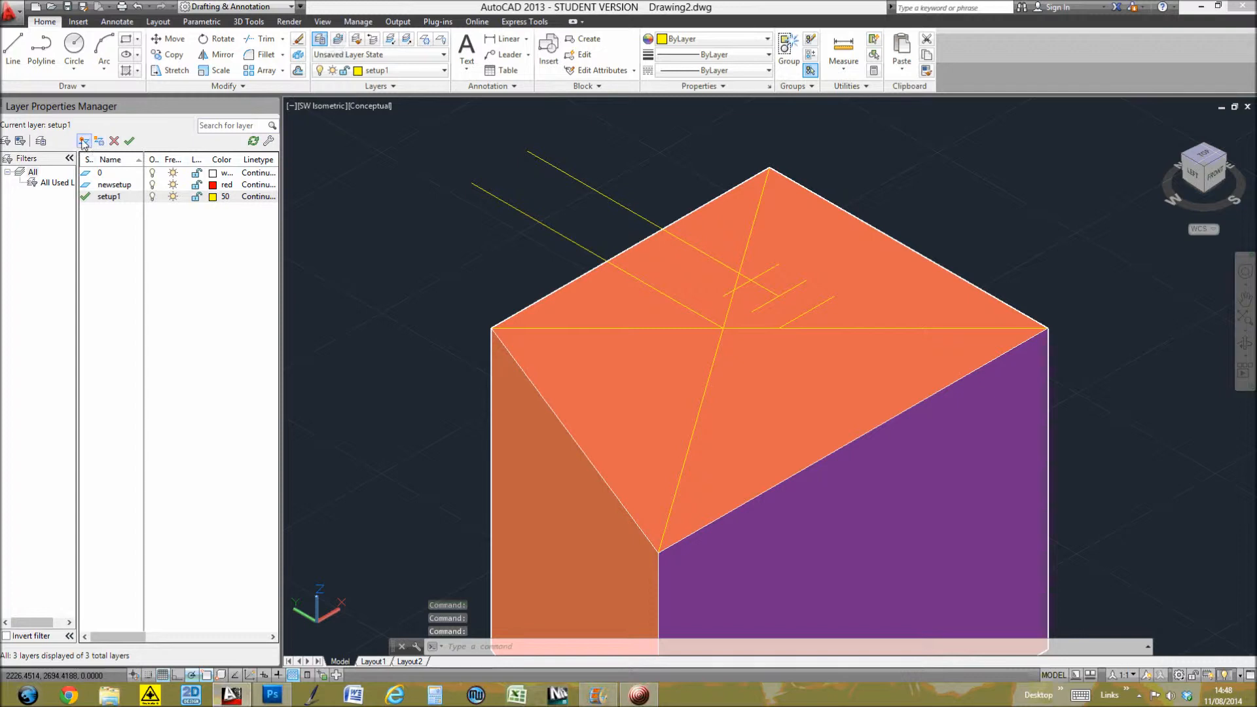
click(84, 141)
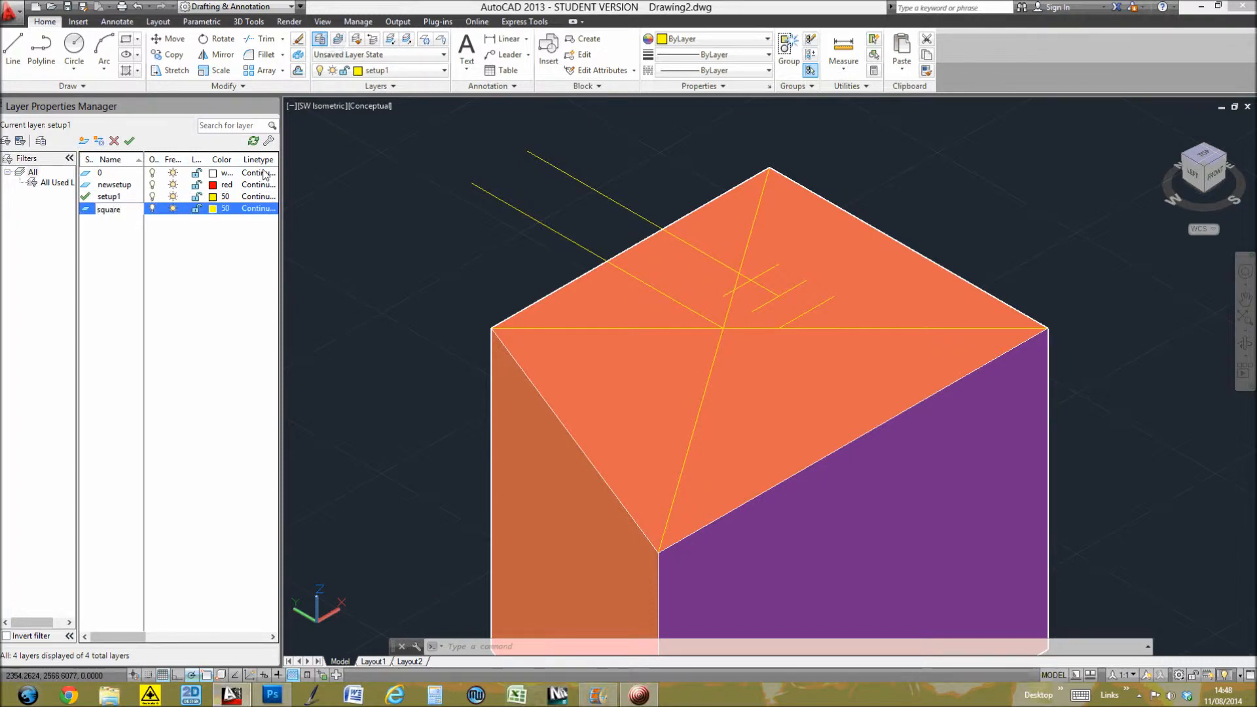
click(213, 209)
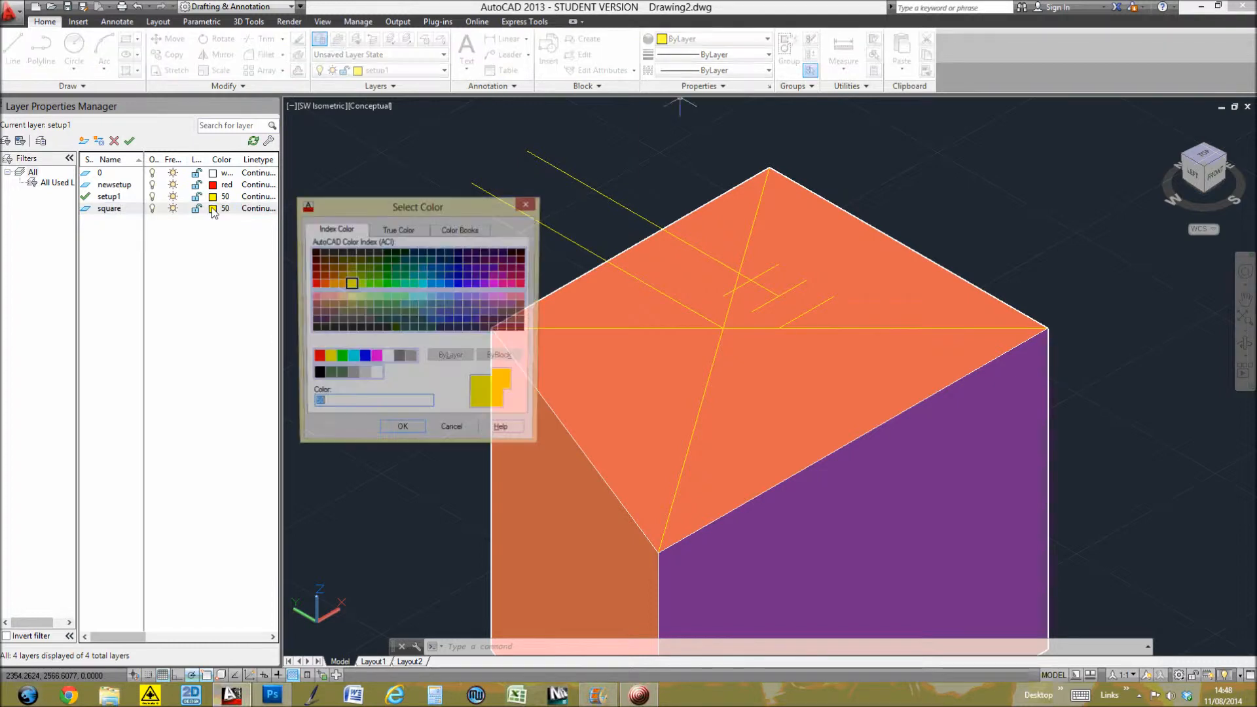
click(401, 432)
click(129, 140)
click(275, 106)
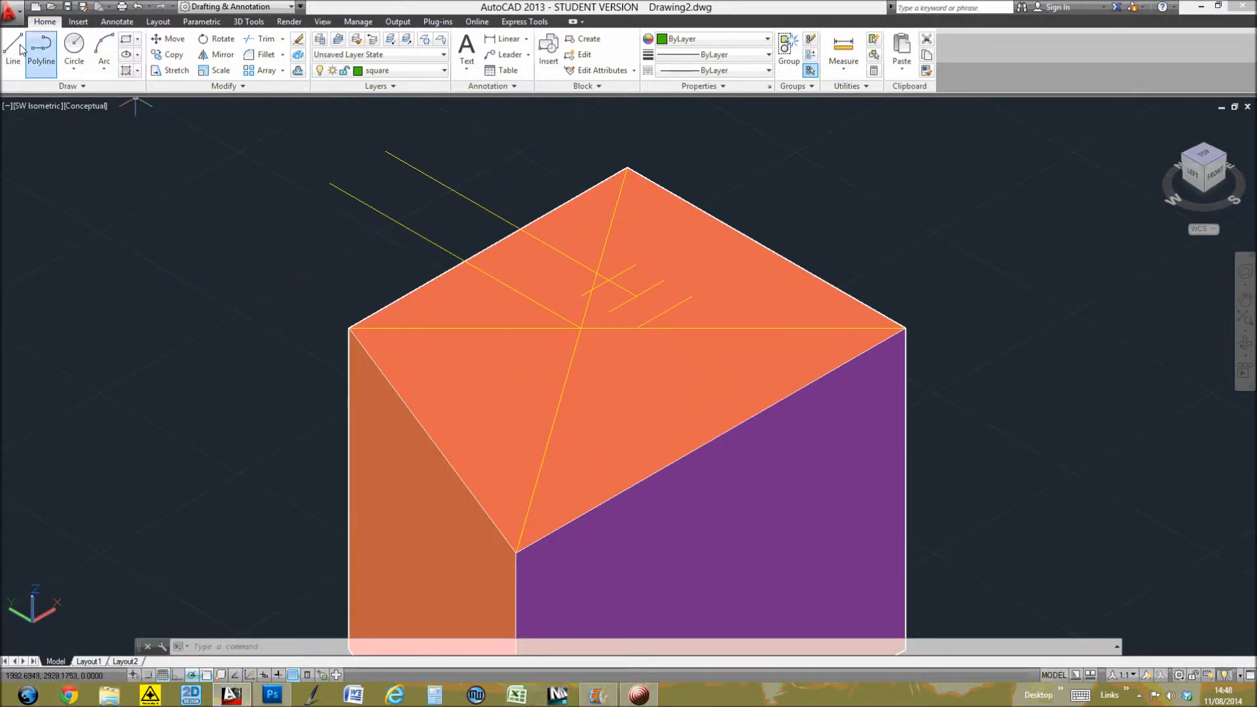
- Draw a closed polyline square on the top face through the outer endpoints of the offset construction lines
click(41, 50)
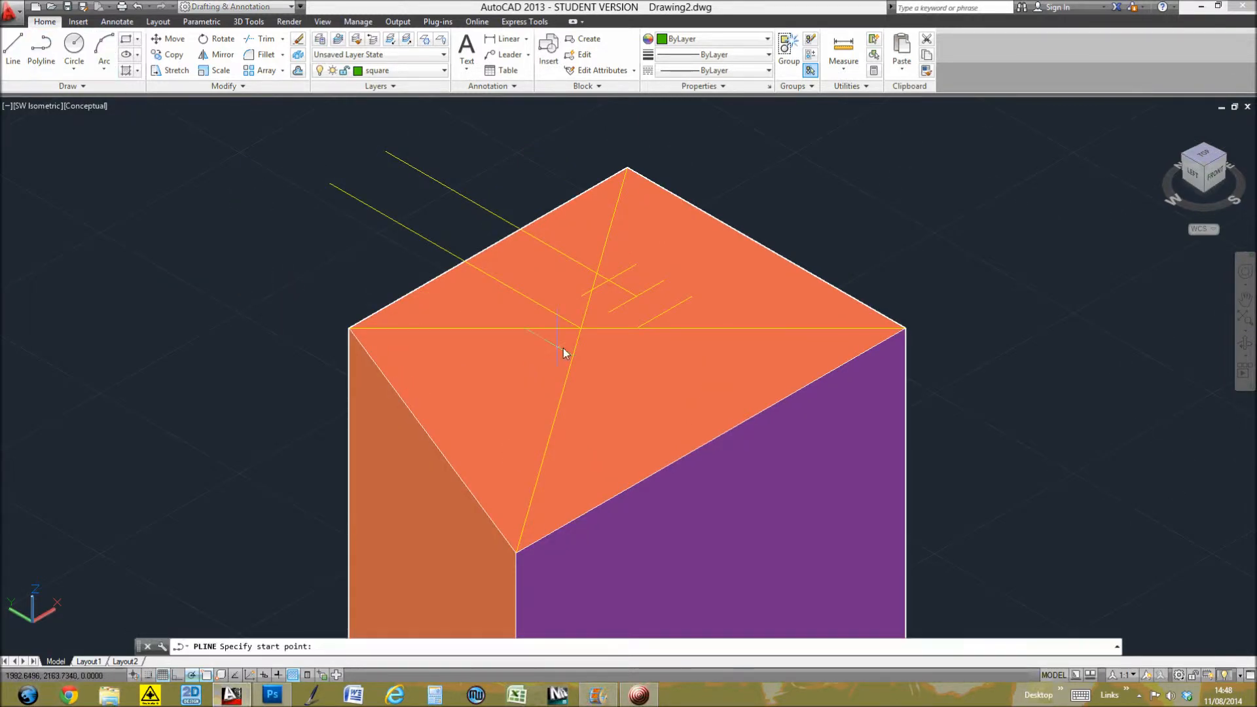
click(582, 296)
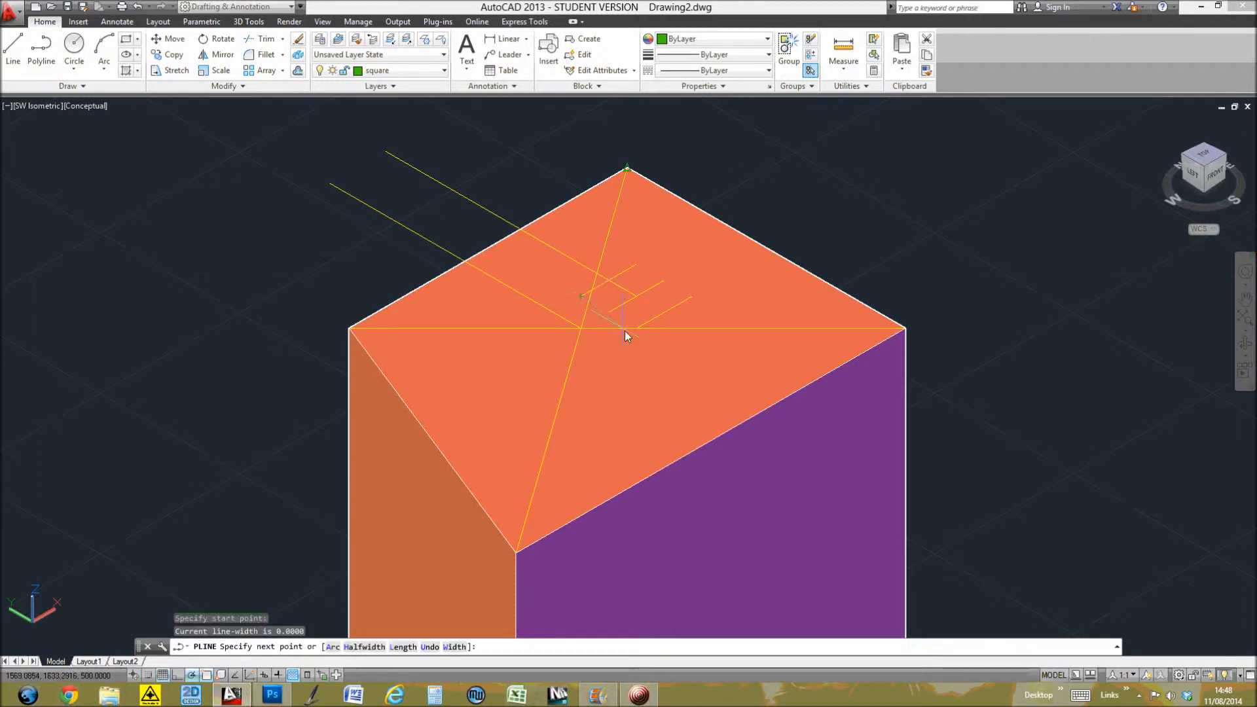
click(692, 297)
click(632, 265)
click(582, 296)
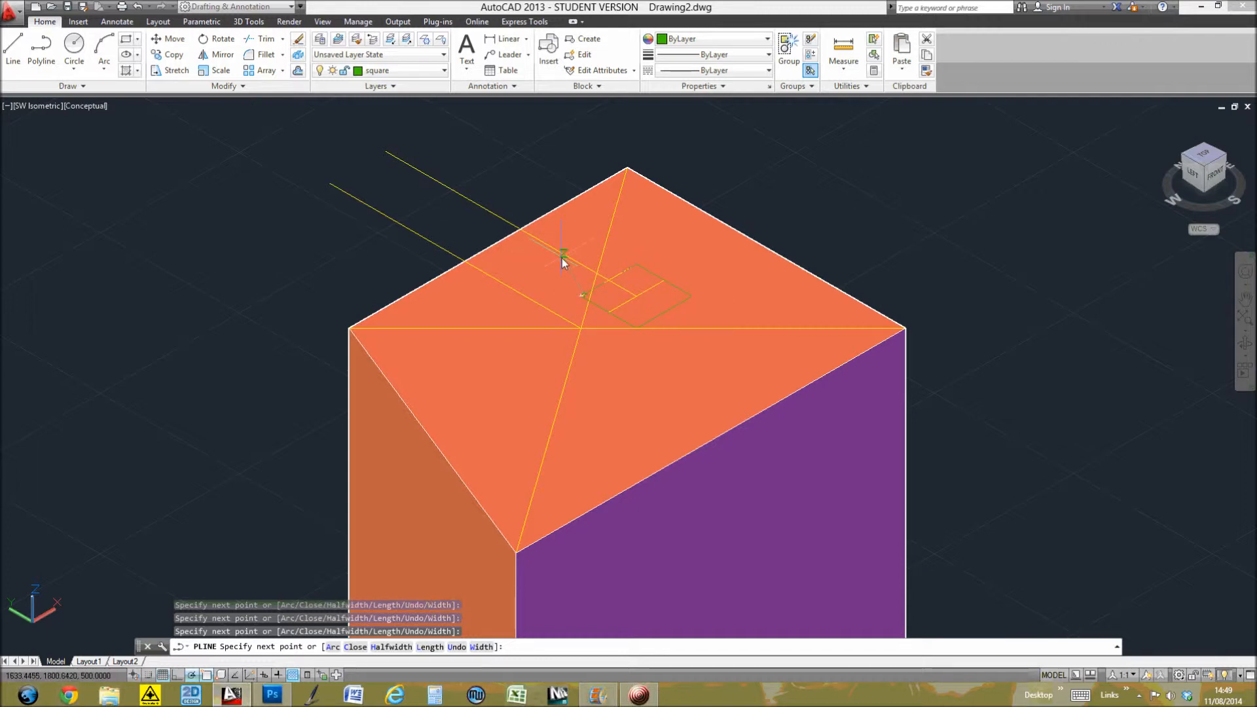
text(cl)
key(Return)
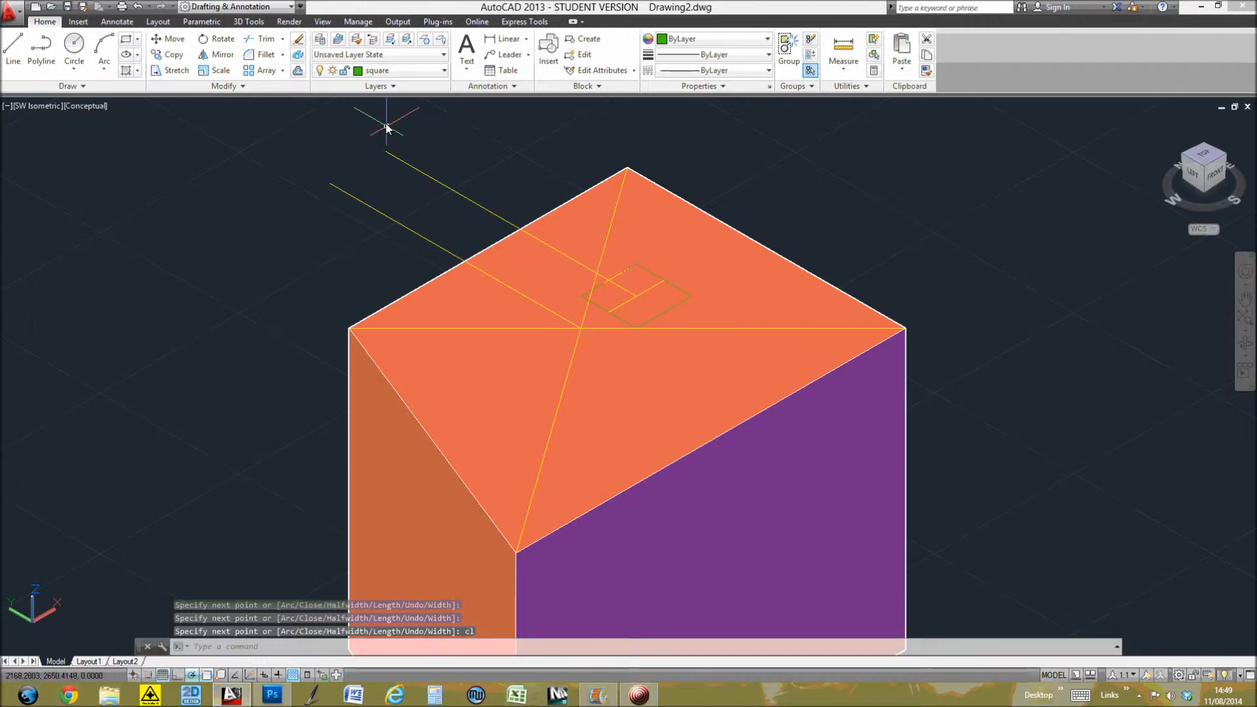
text(ext)
key(Return)
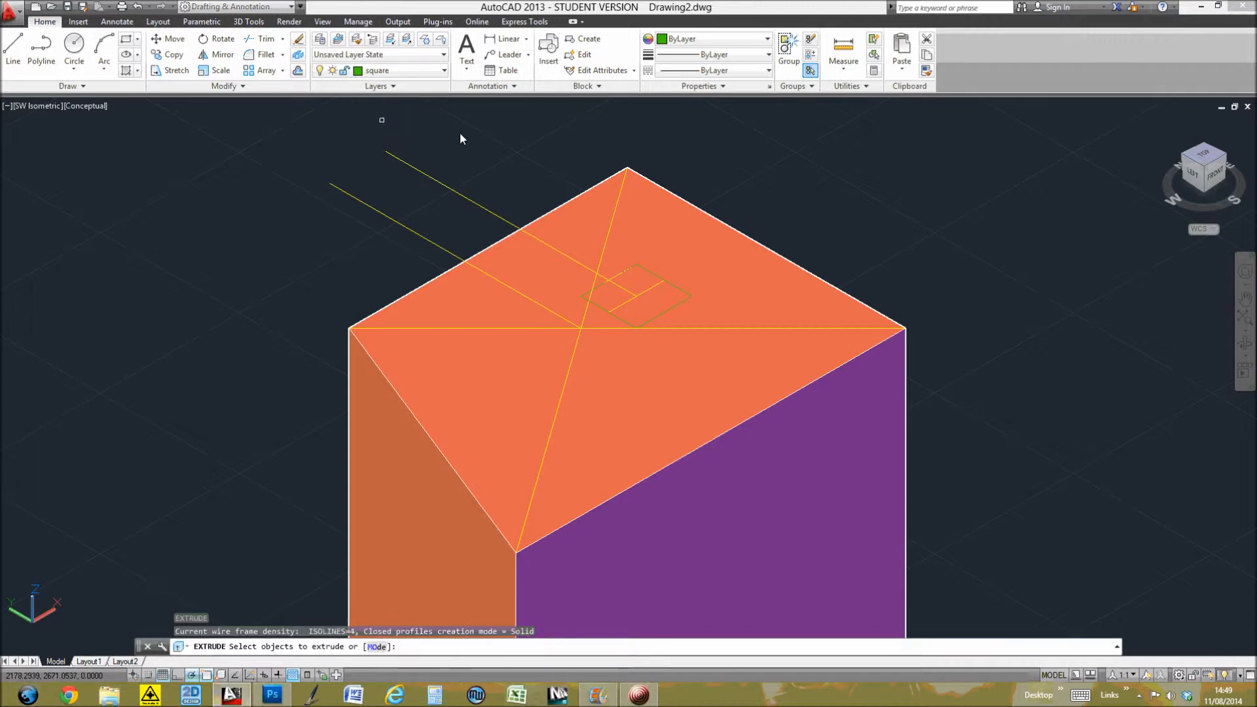
click(660, 316)
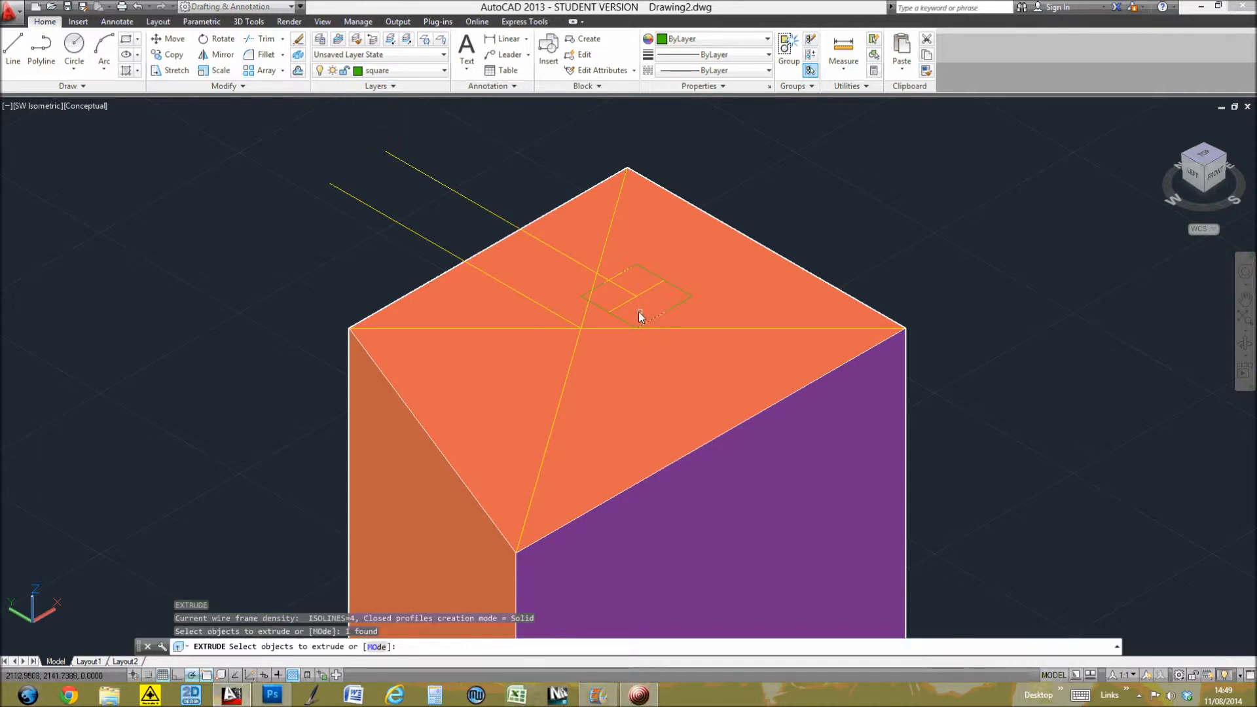
click(674, 307)
click(629, 328)
click(615, 319)
click(600, 304)
click(598, 305)
key(Escape)
key(Escape)
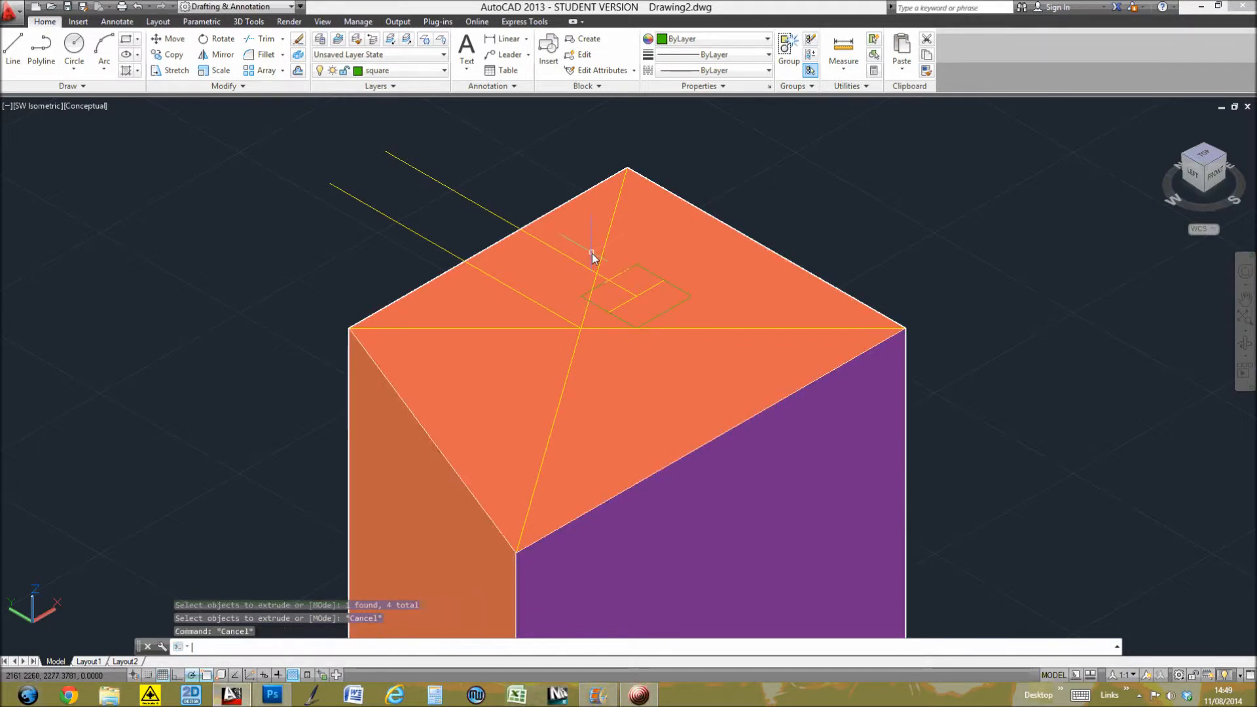
- Freeze the setup1 layer to hide the yellow construction lines
click(445, 71)
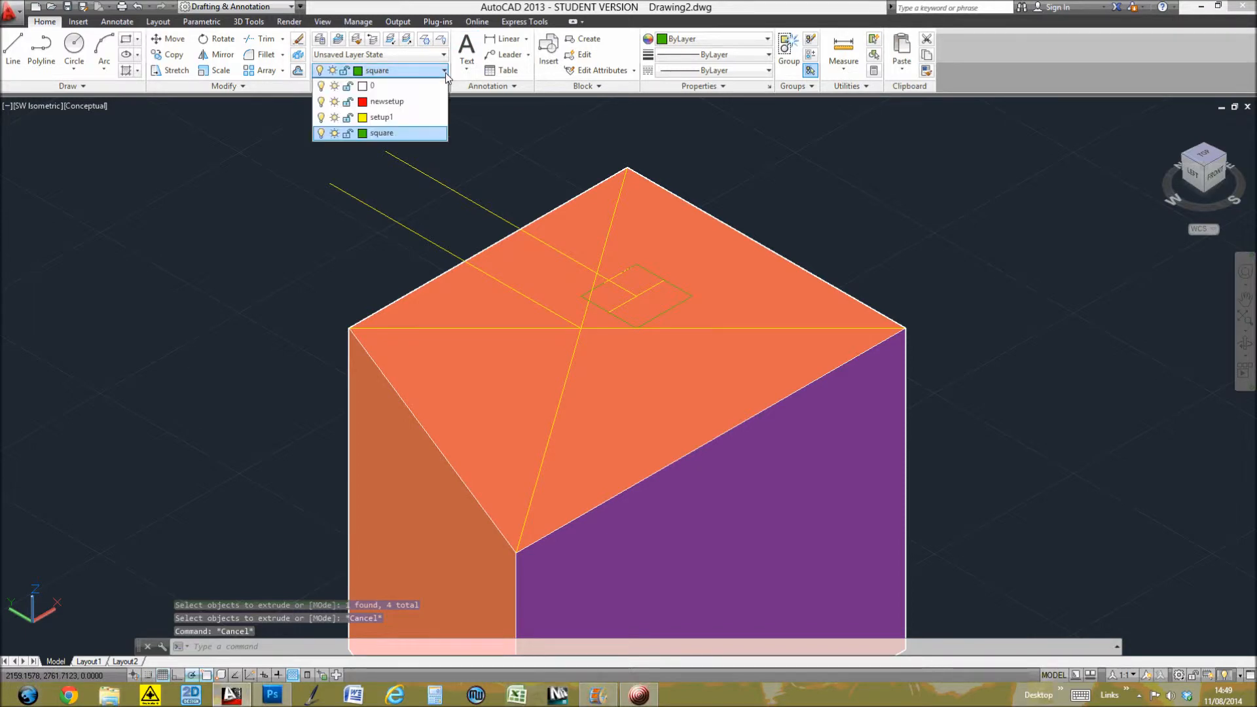
click(335, 117)
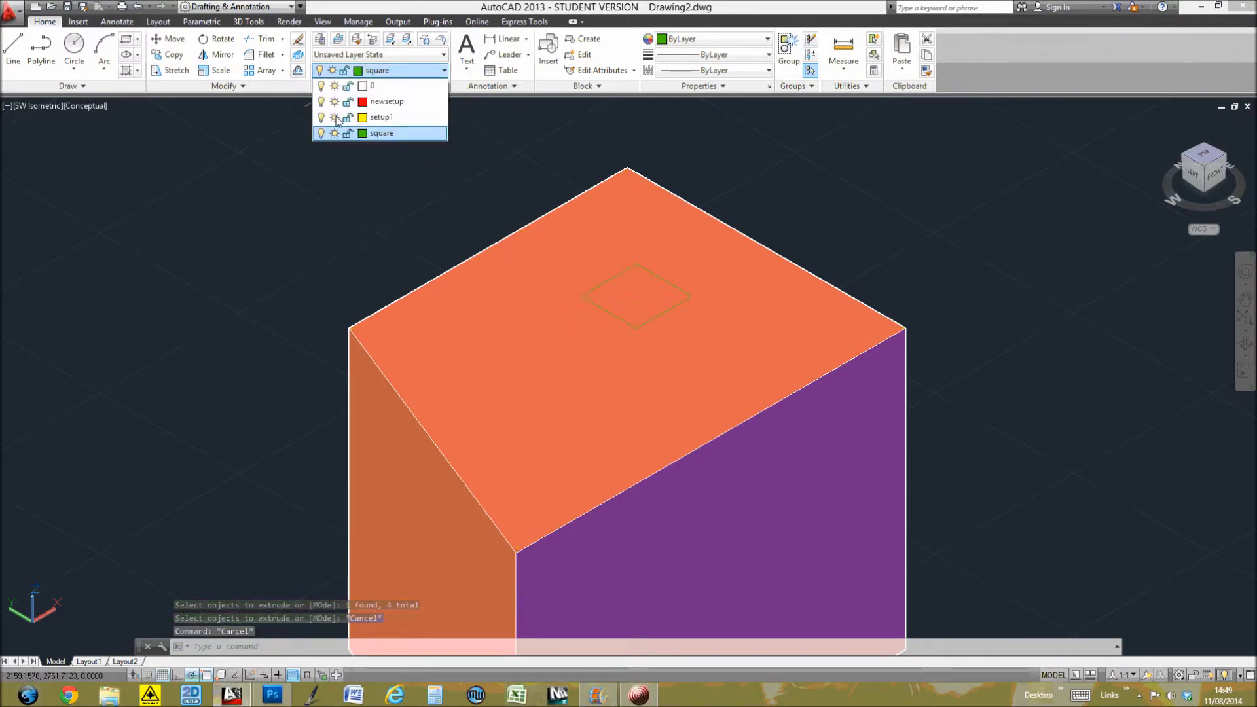
click(335, 118)
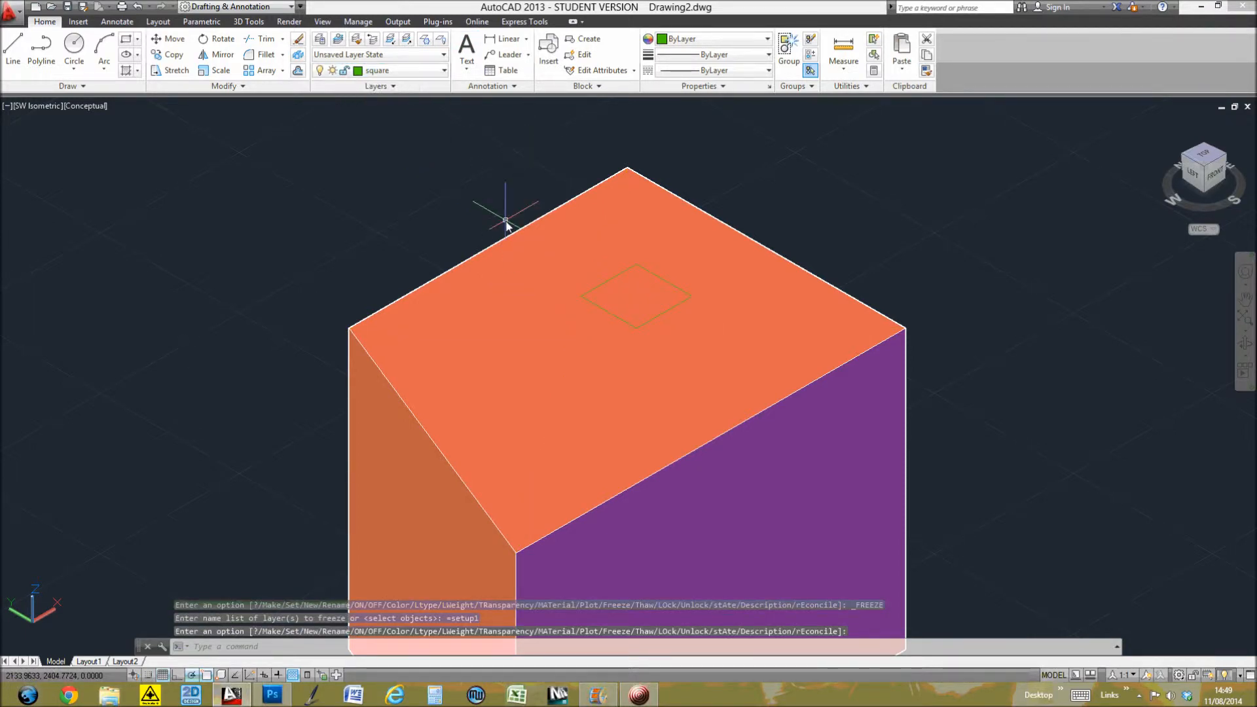
key(Escape)
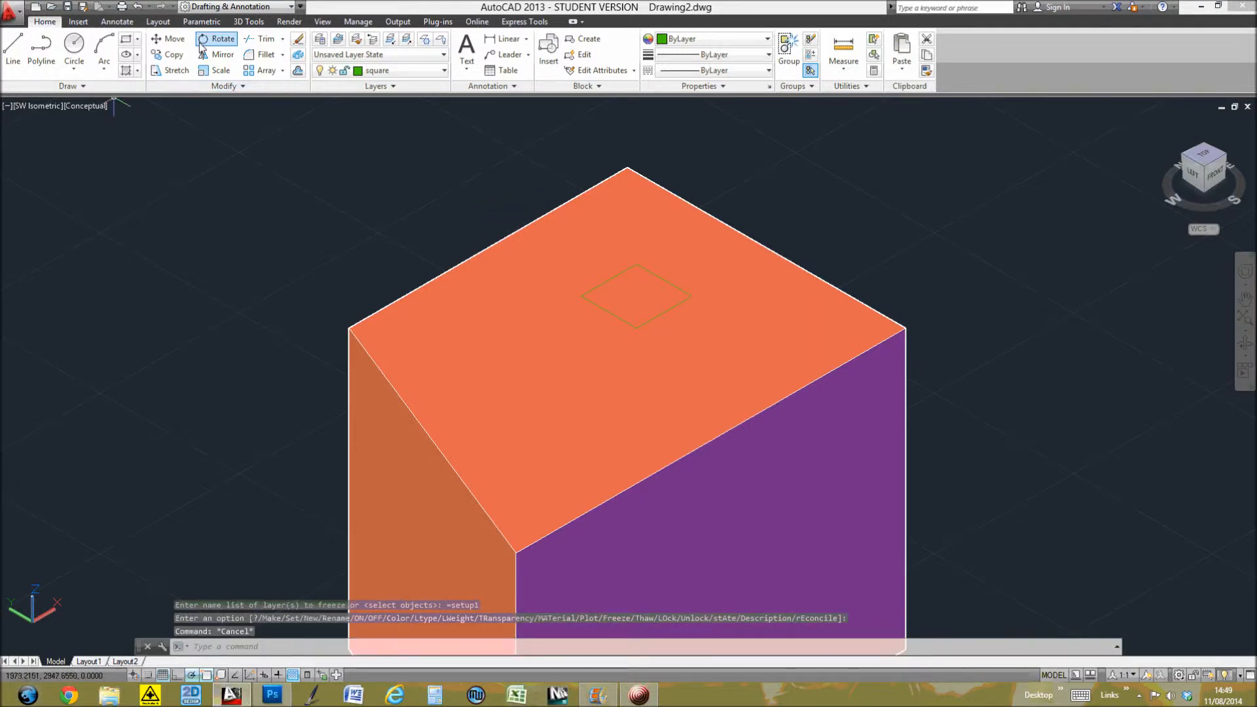
- Extrude the green square on the top face upward to a height of 200
click(249, 21)
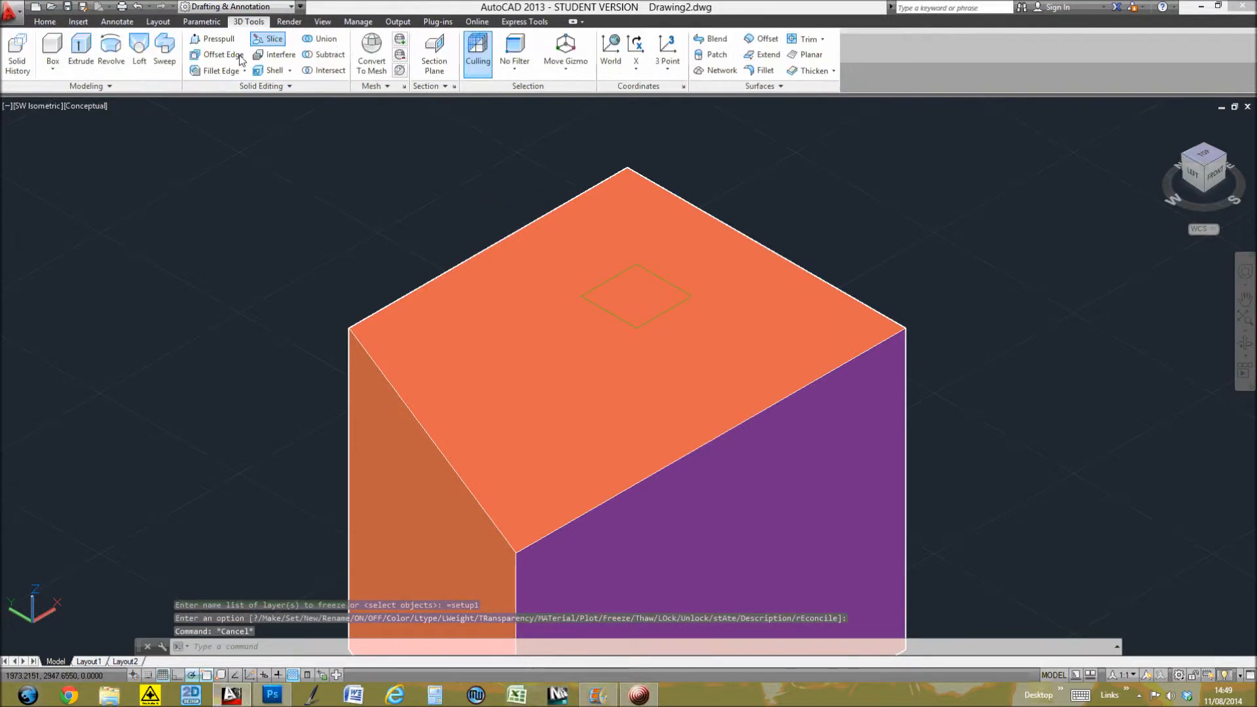
click(81, 51)
click(606, 307)
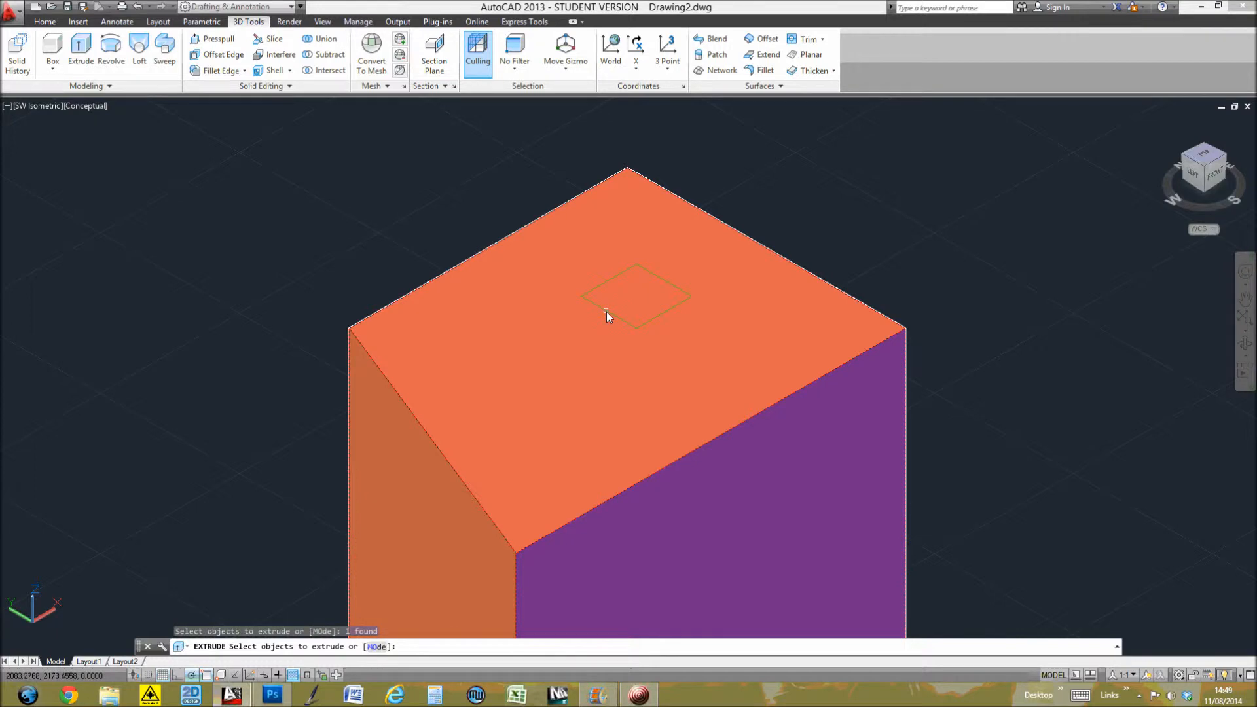
click(606, 312)
click(596, 295)
click(587, 299)
key(Return)
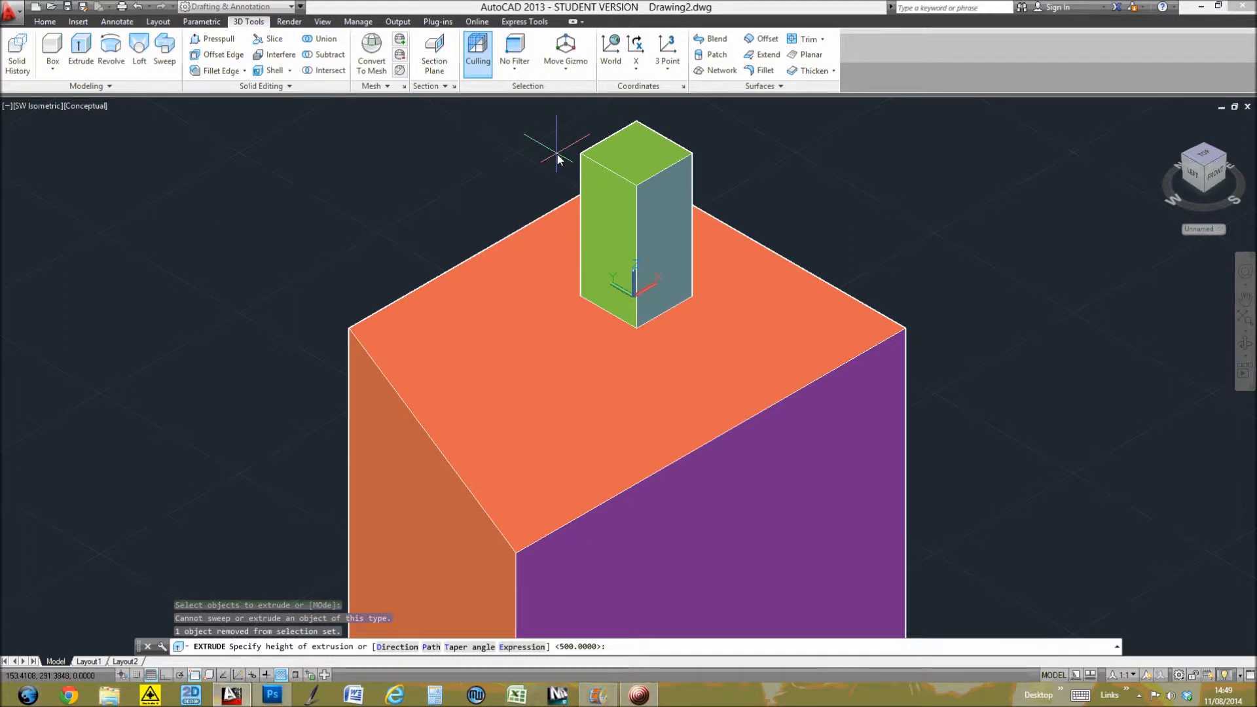
text(200)
key(Return)
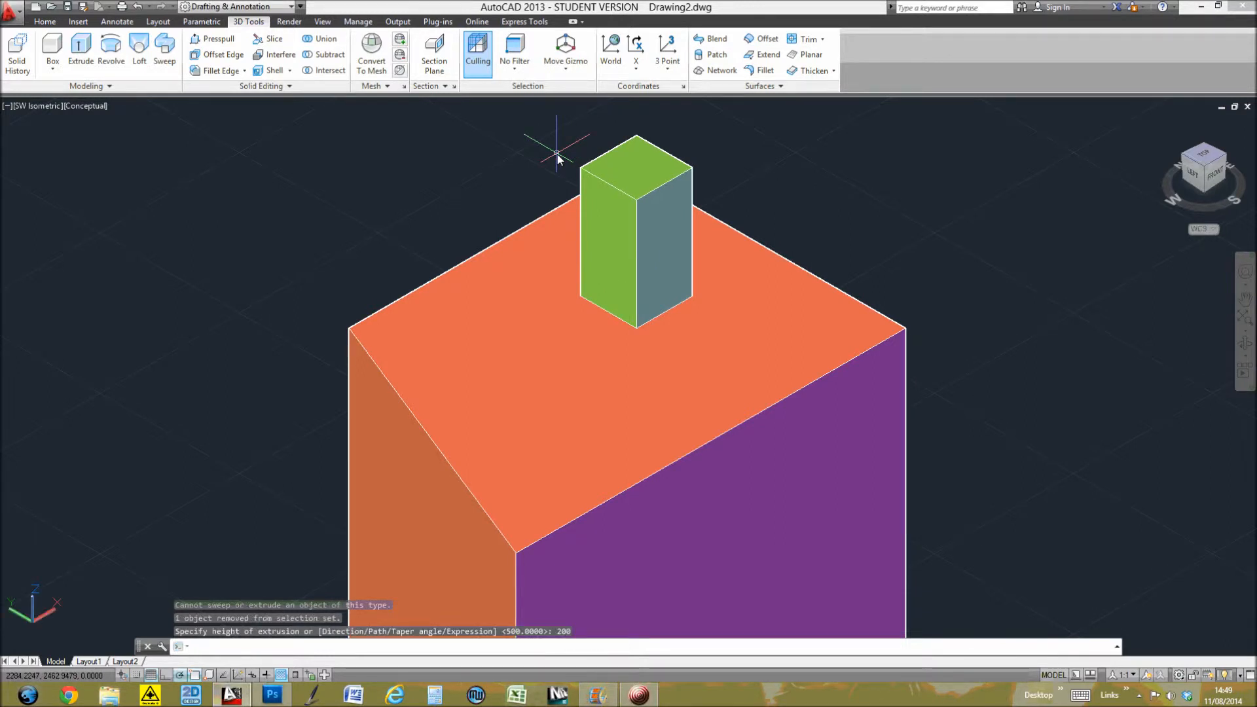
key(Escape)
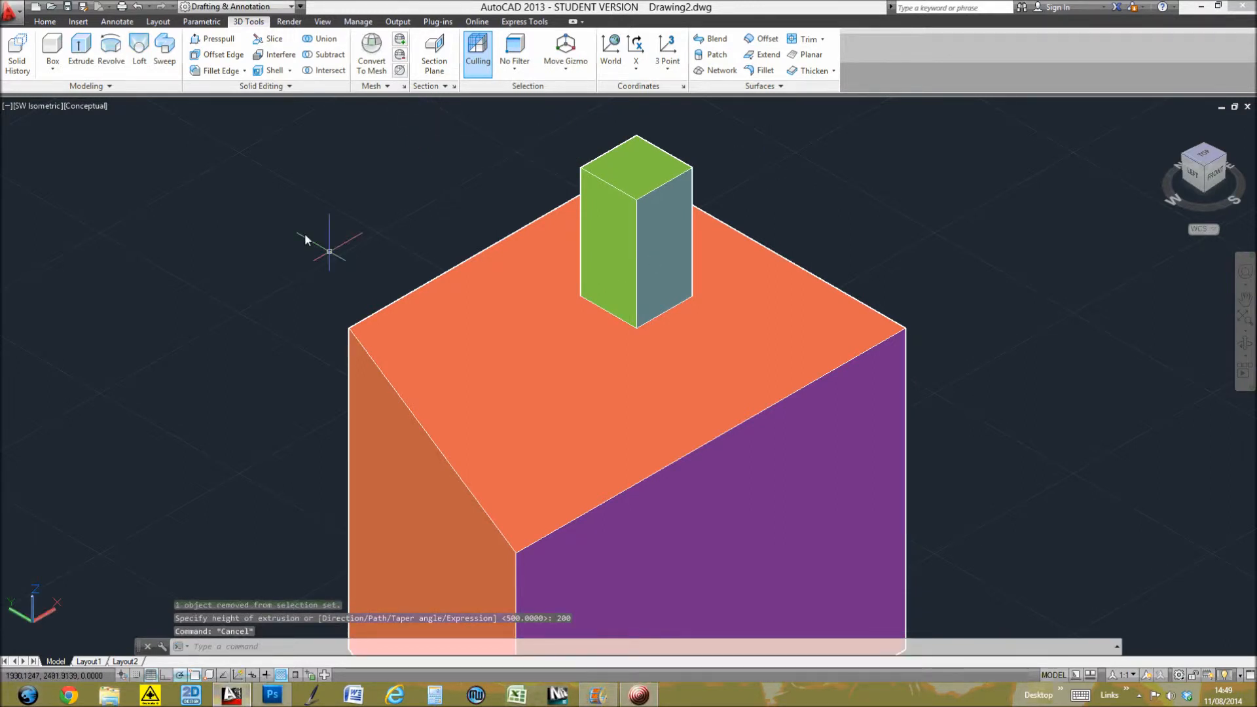
- Thaw the setup1 layer and make it the current layer
click(44, 23)
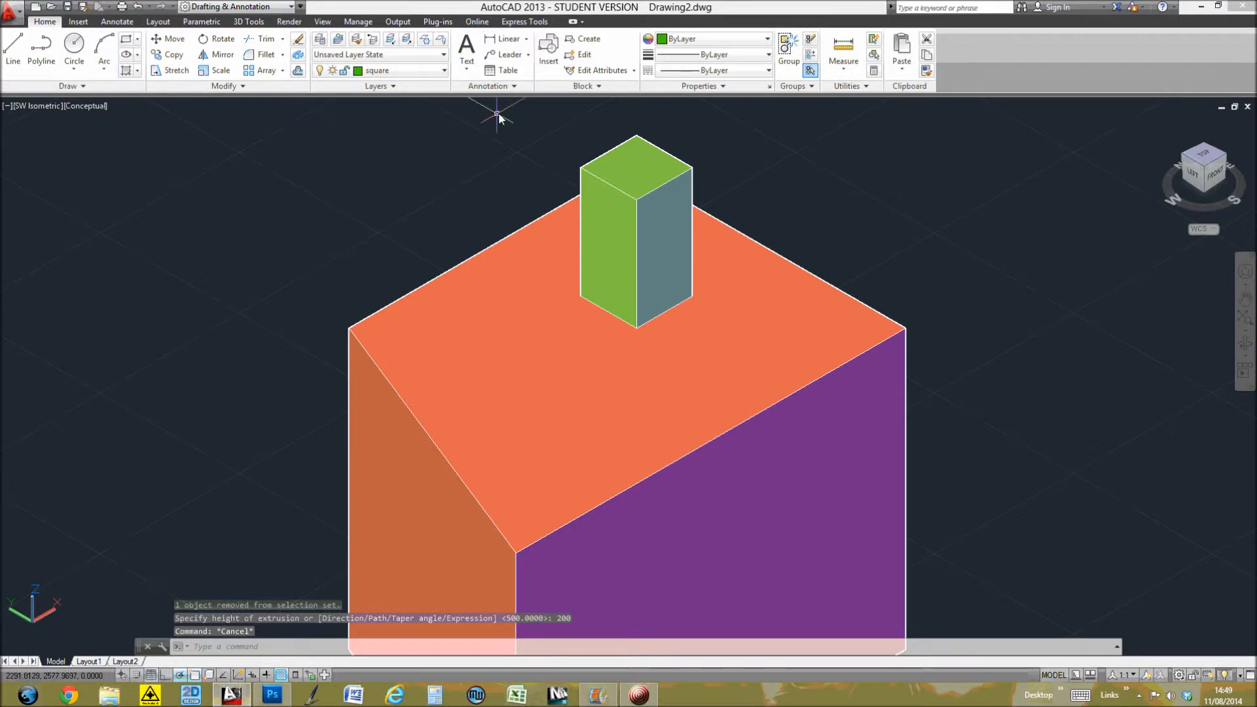
click(409, 70)
click(334, 117)
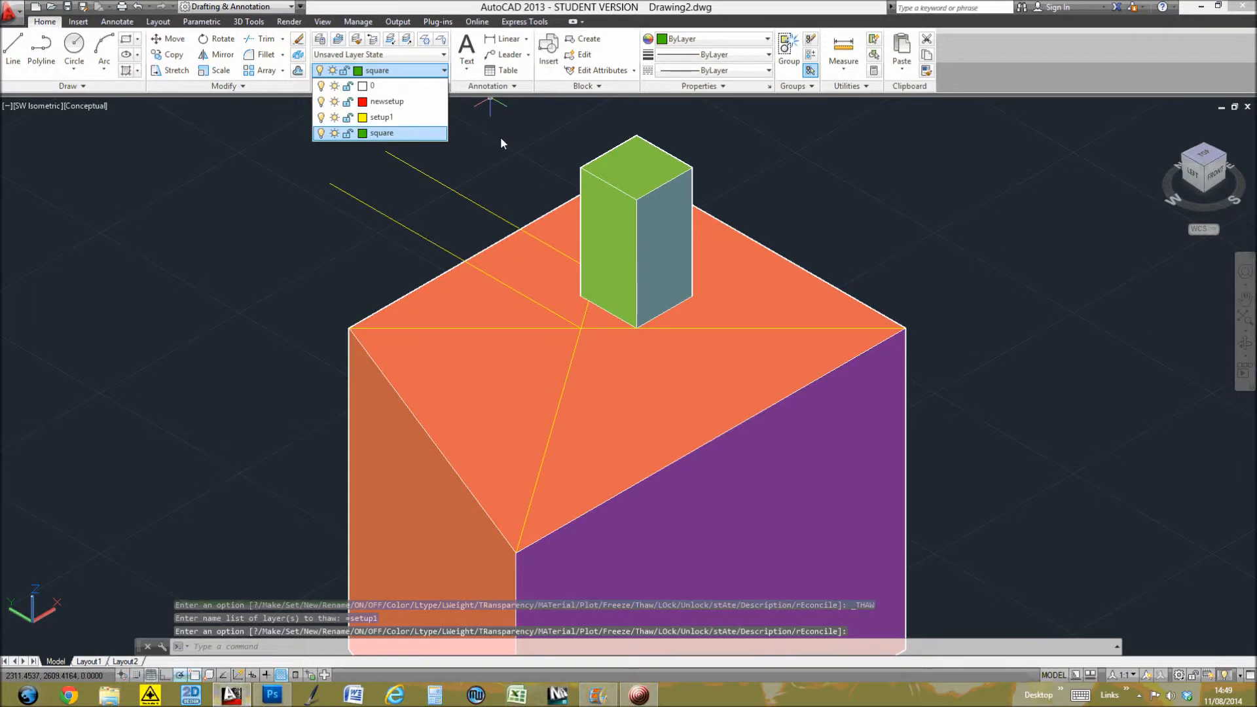
click(436, 118)
- Draw a diagonal construction line between opposite corners of the green block's top face
text(l)
key(Return)
click(582, 168)
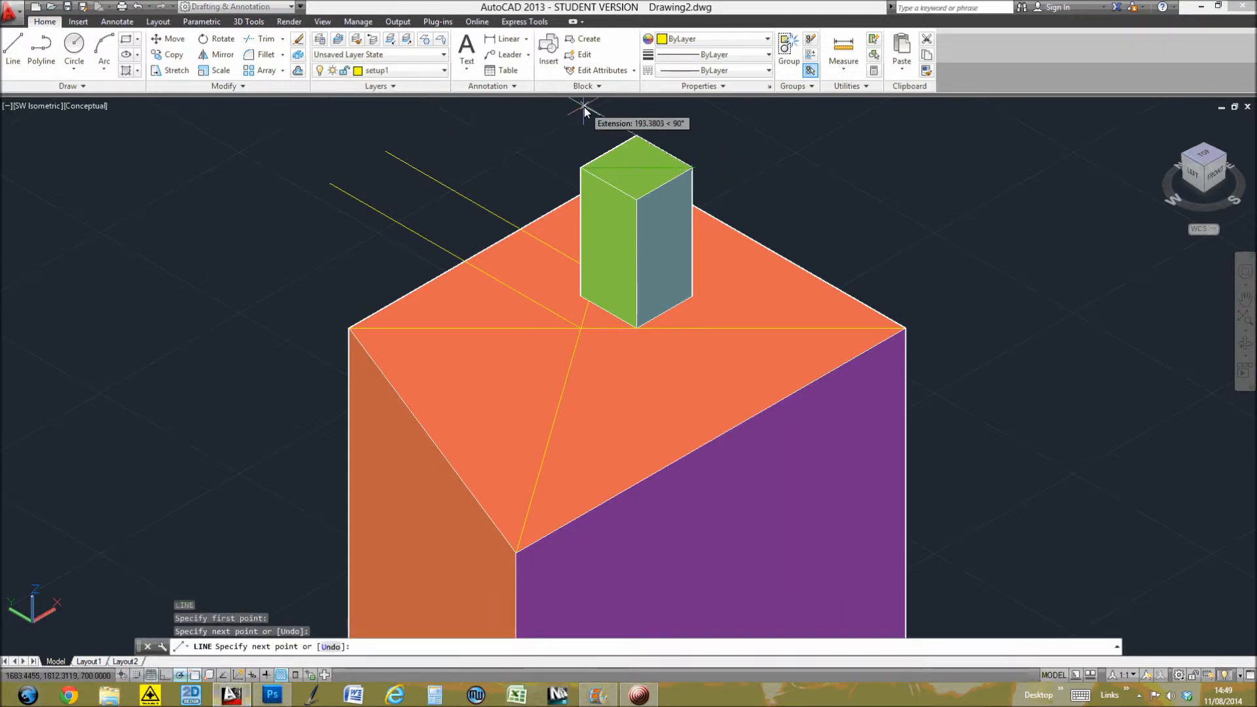
key(Escape)
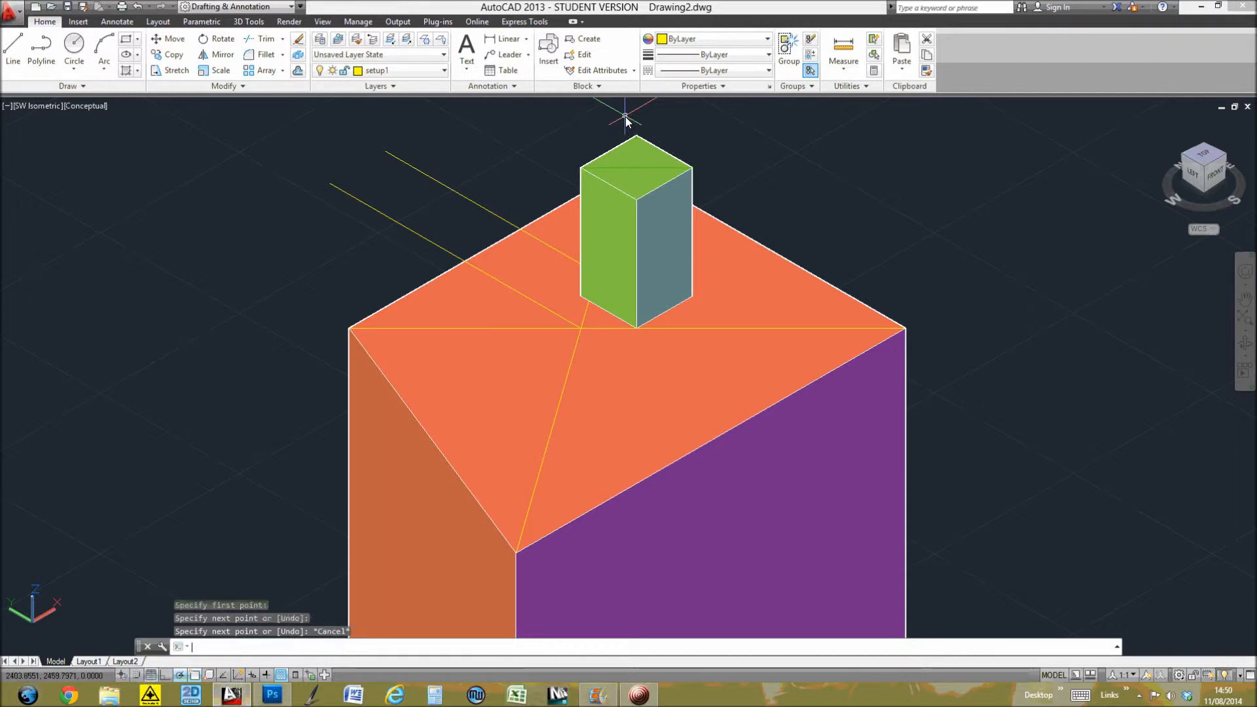
- Draw a circle centred on the diagonal's midpoint, sized to fit within the green block's top face
text(c)
key(Return)
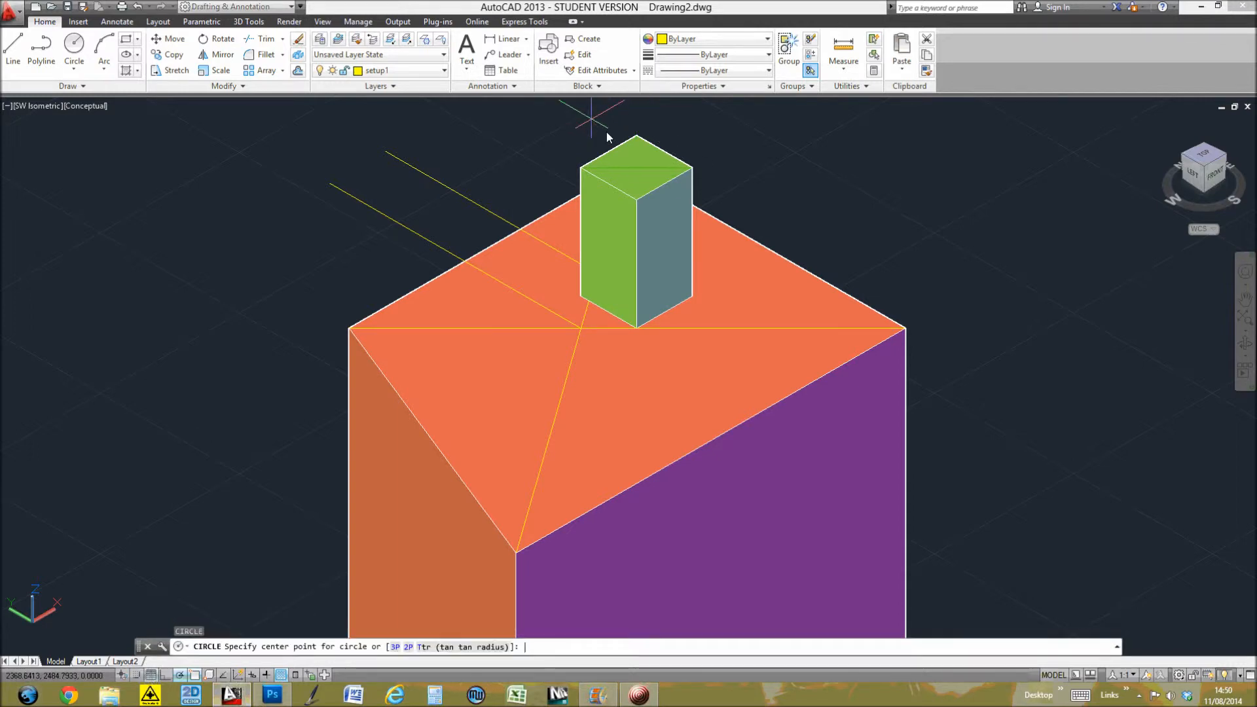
click(634, 169)
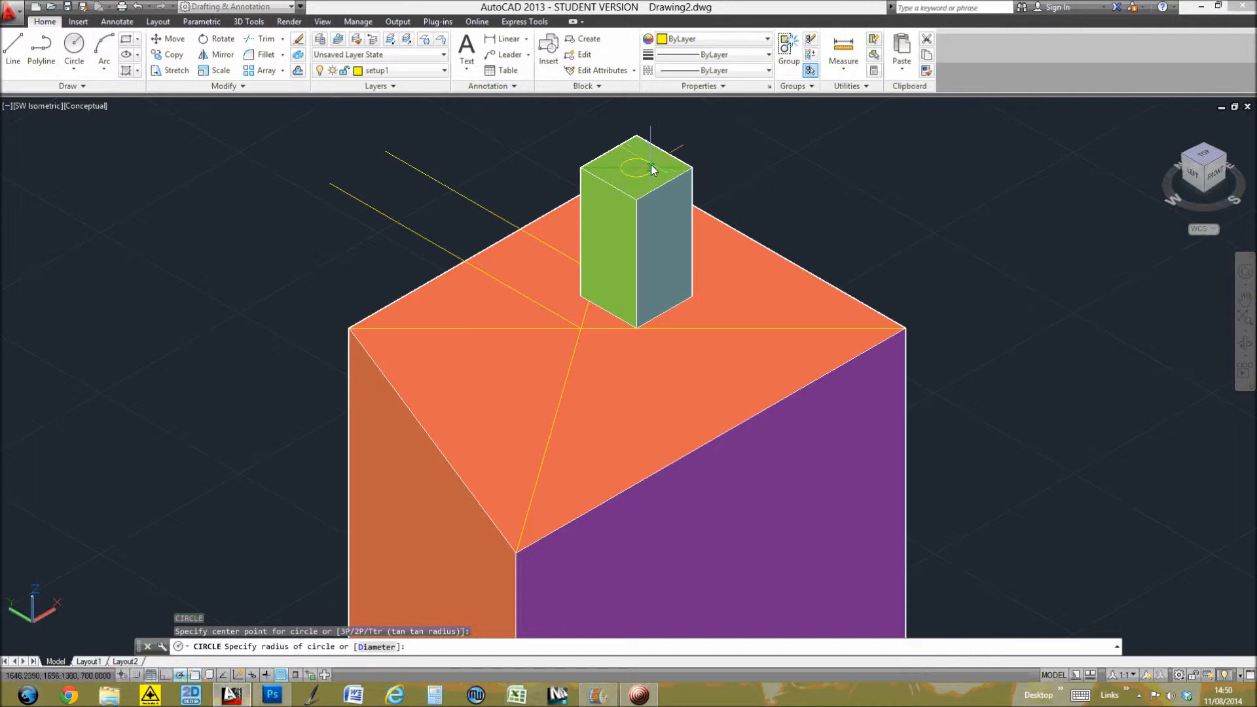
click(666, 159)
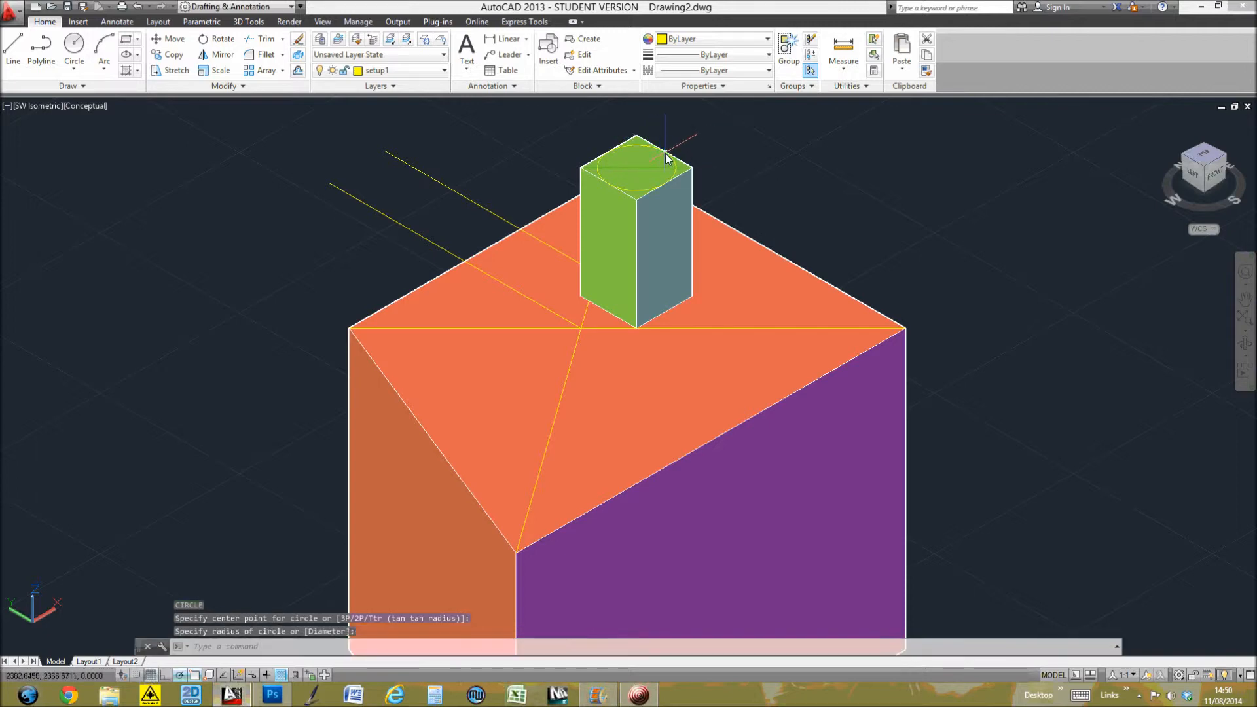
key(Escape)
key(Escape)
- Extrude the circle on the green block upward to a height of 100
text(e)
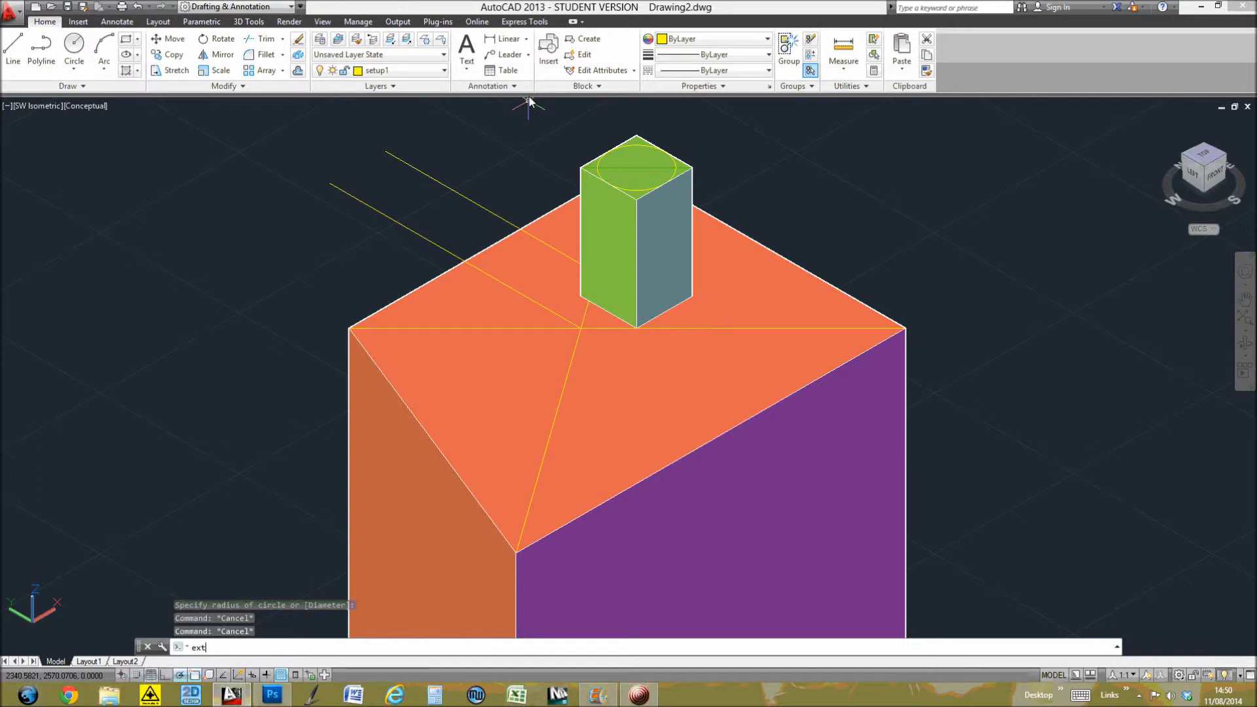
text(xt)
key(Return)
click(599, 170)
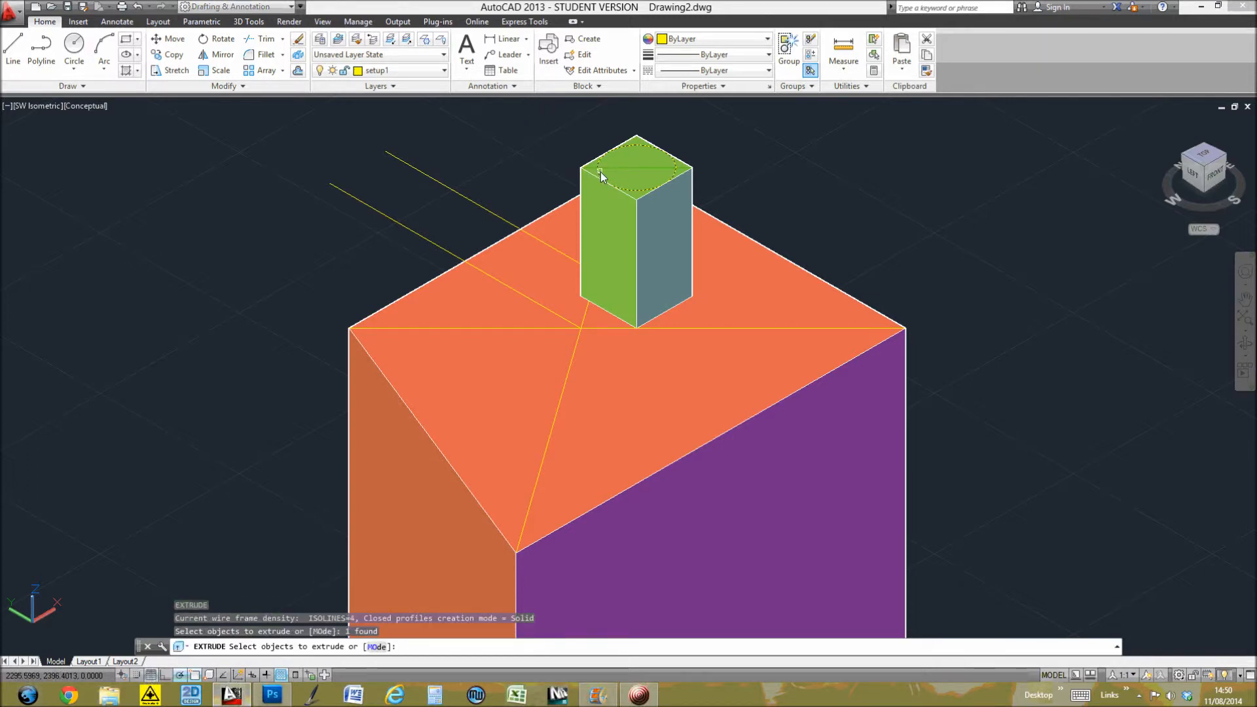
key(Return)
text(100)
key(Return)
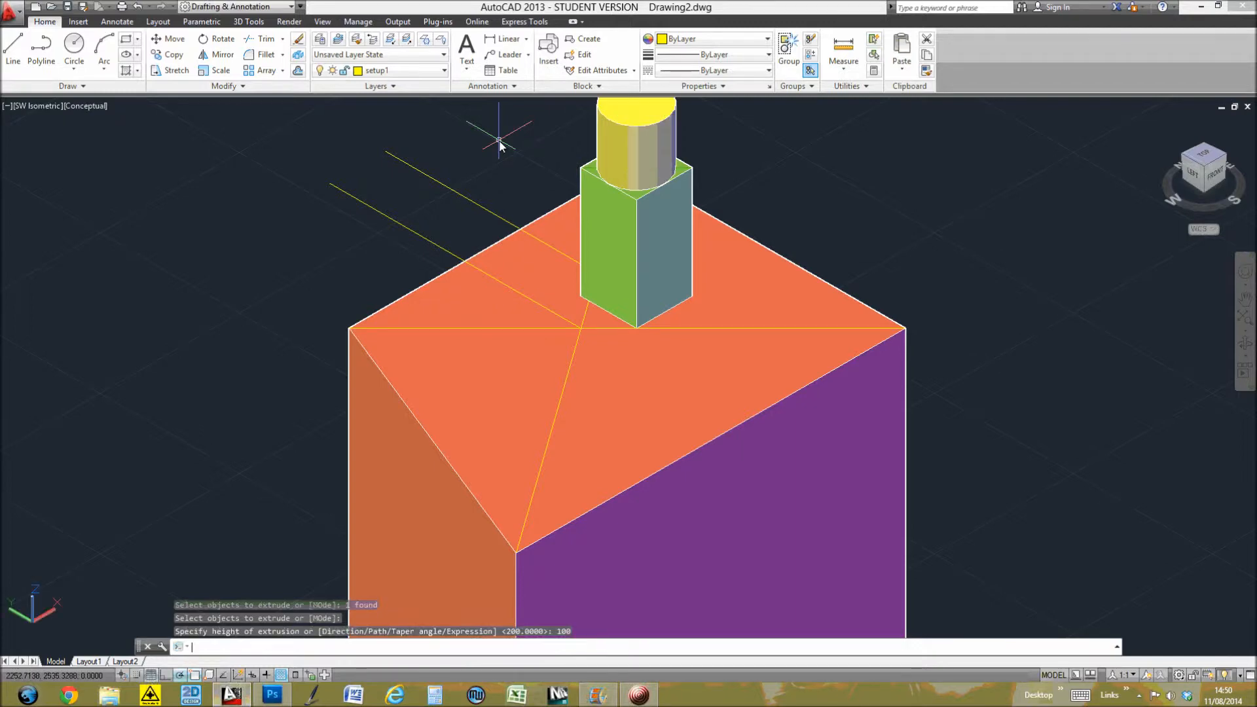
key(Escape)
- Orbit around the whole model to inspect the stacked solids, and restore the SW Isometric view
scroll(498, 243, down, 4)
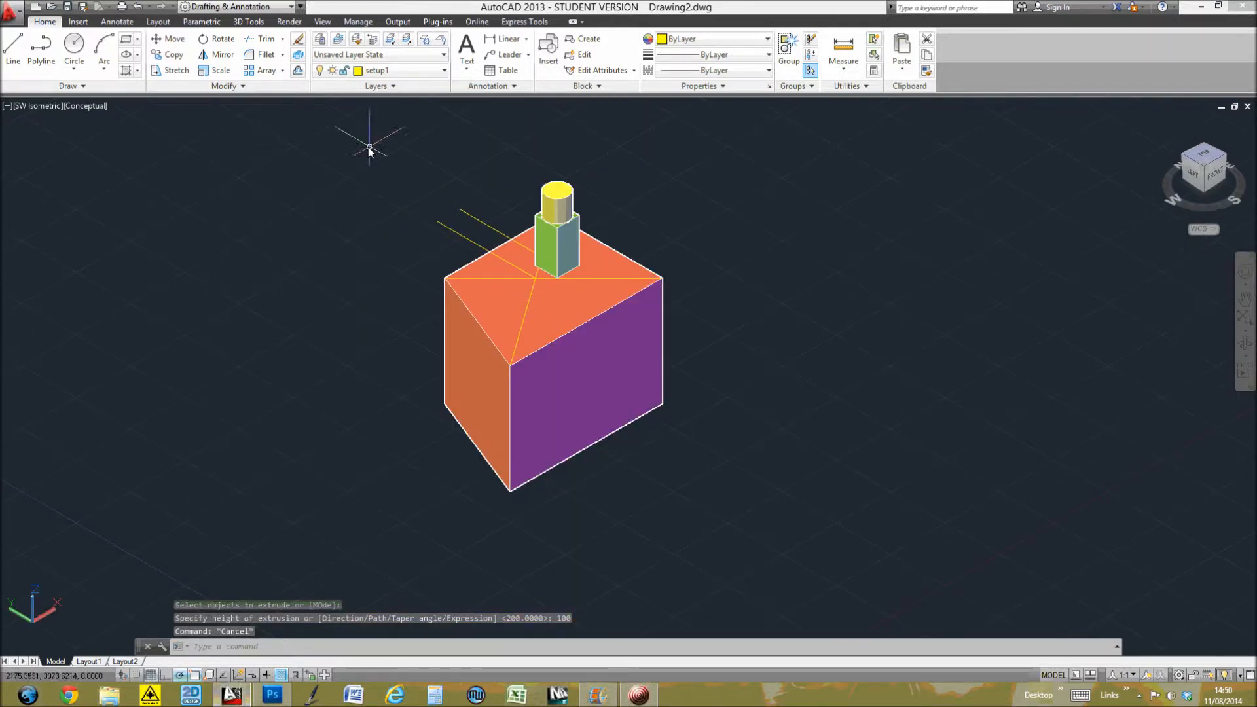
click(323, 22)
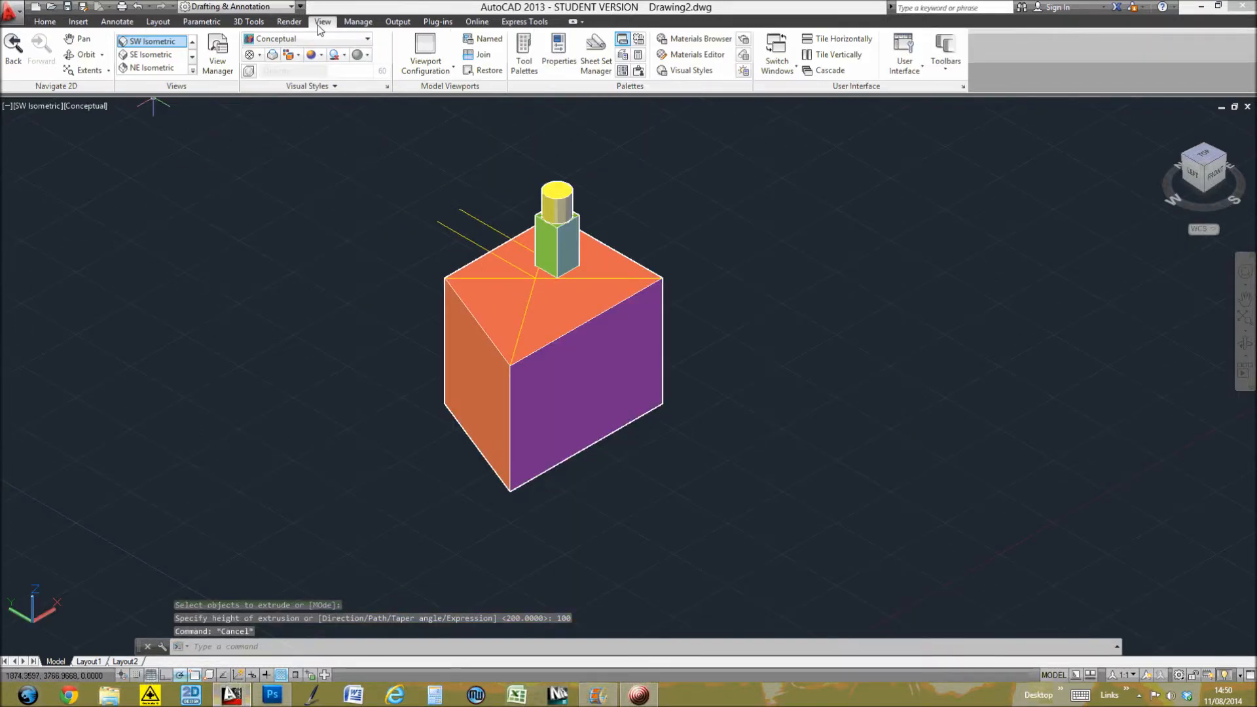
click(80, 54)
drag(471, 314, 235, 216)
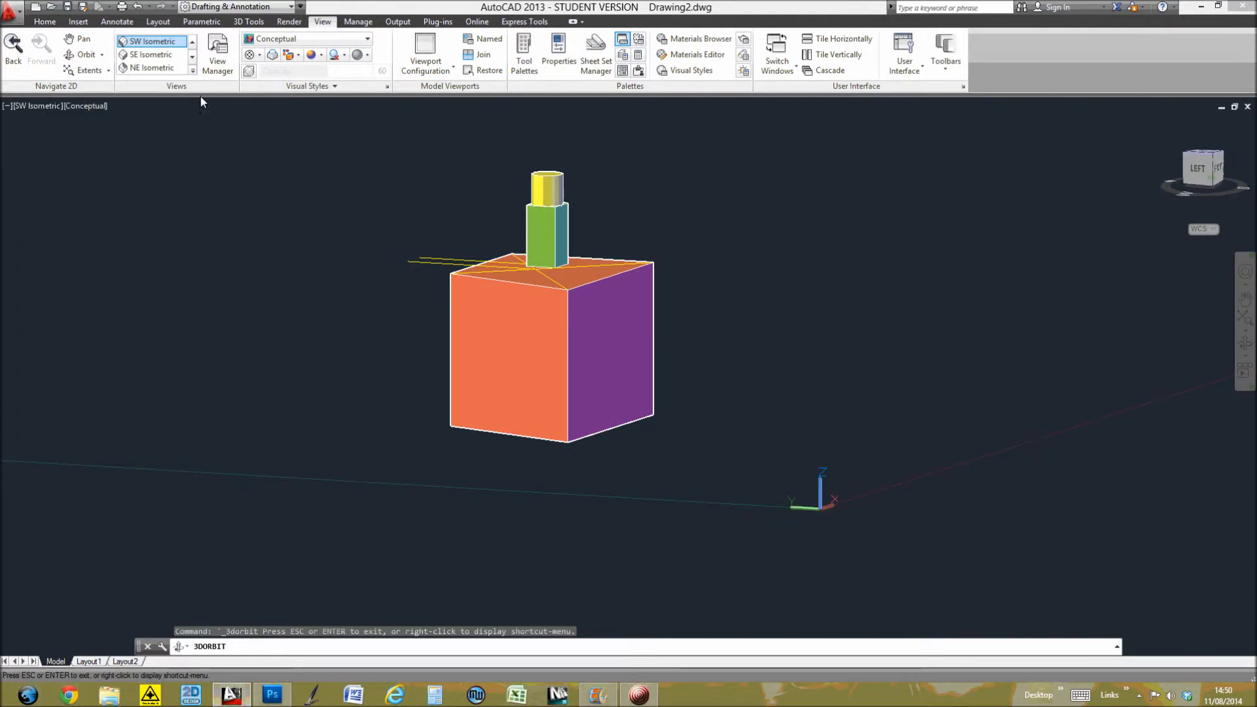
click(153, 41)
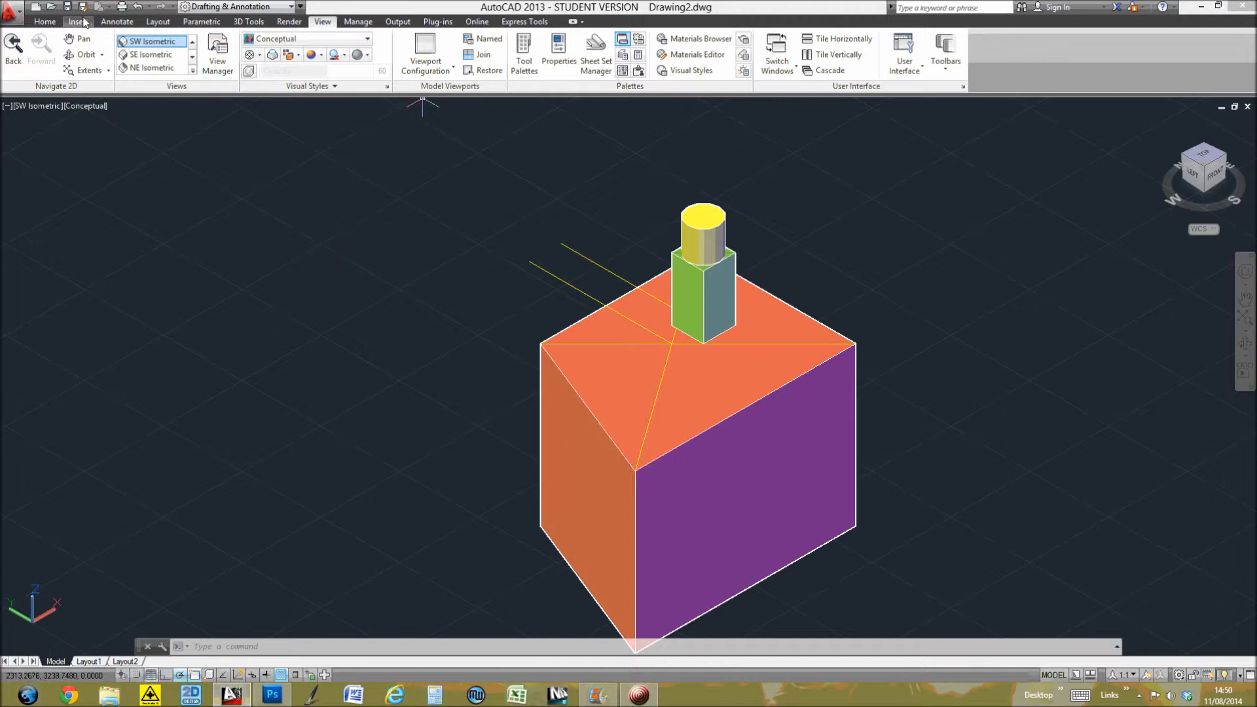
- Draw a diagonal construction line across the large block's purple front face, from its upper back corner to its lower front corner
click(45, 21)
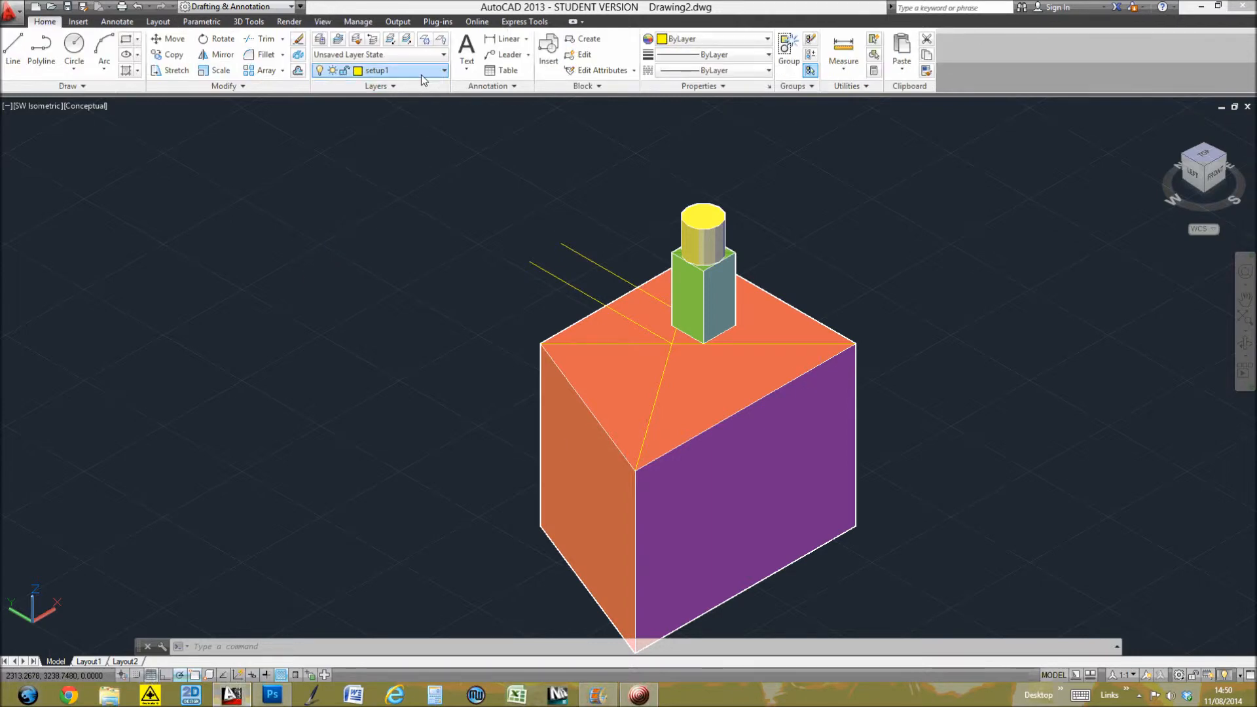
text(l)
key(Return)
click(854, 345)
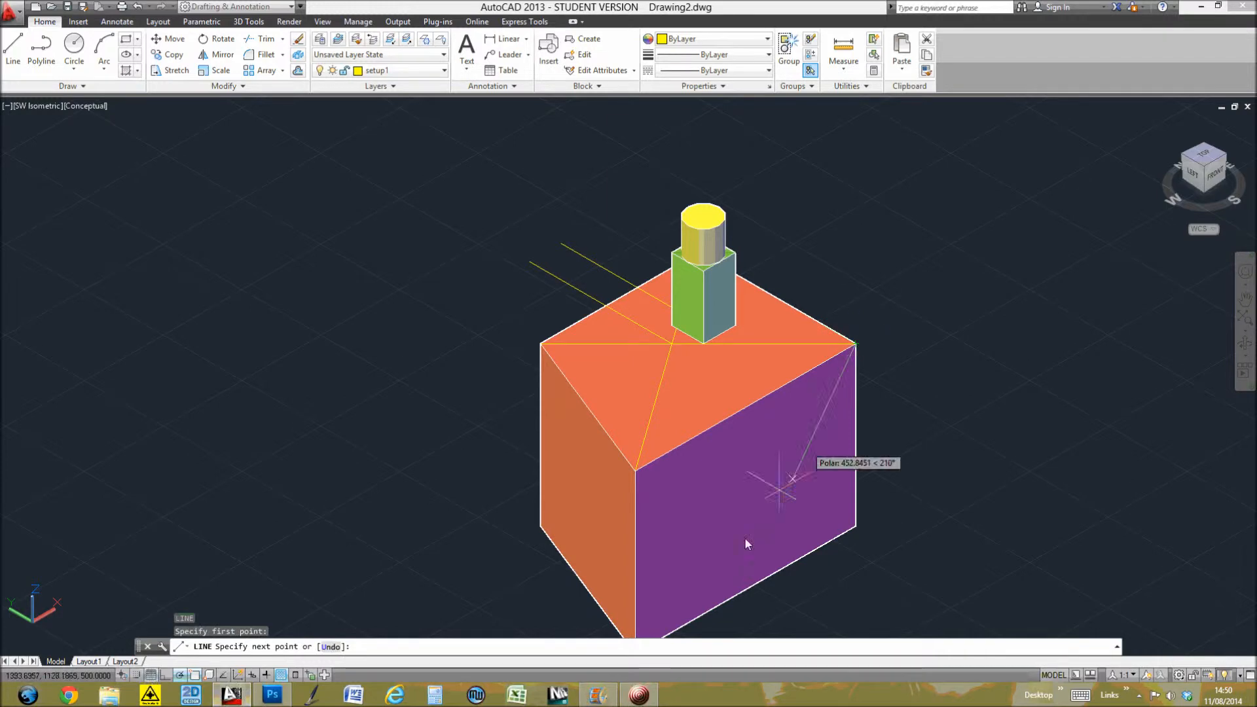
middle_drag(772, 561, 739, 372)
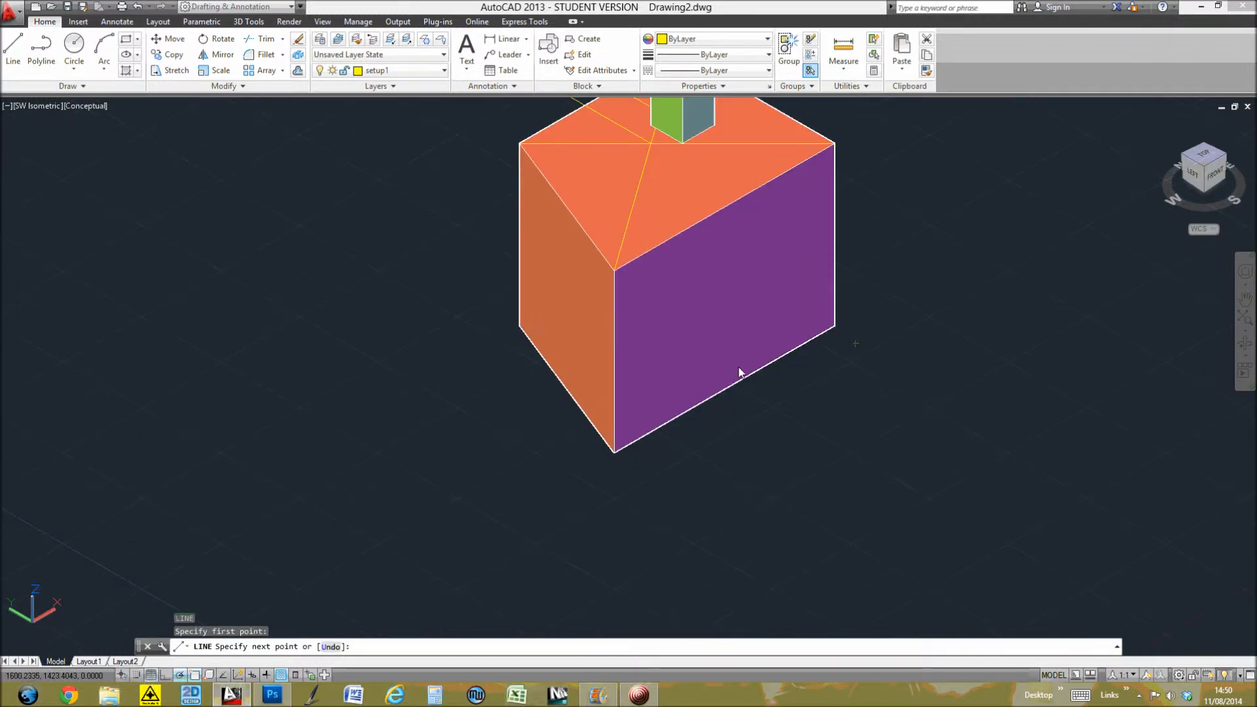
click(611, 452)
key(Return)
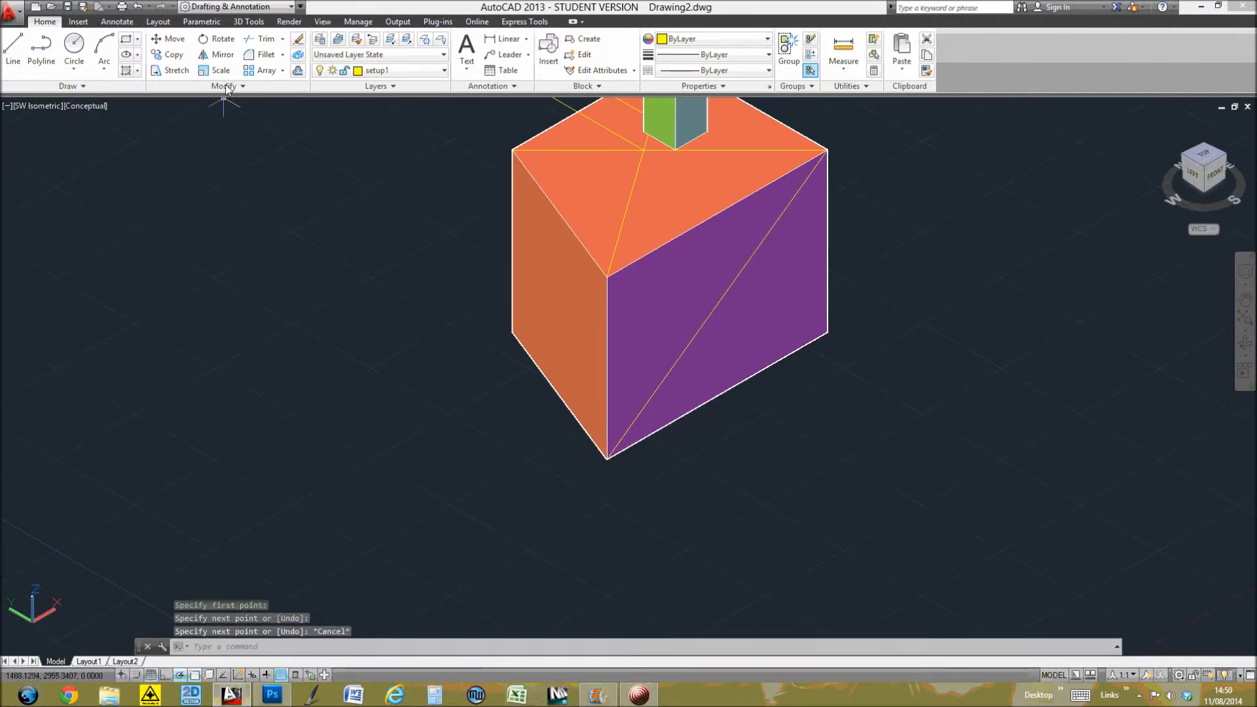
- Draw two 50-unit vertical lines from the midpoint of the purple face's diagonal, one upward and one downward
key(Return)
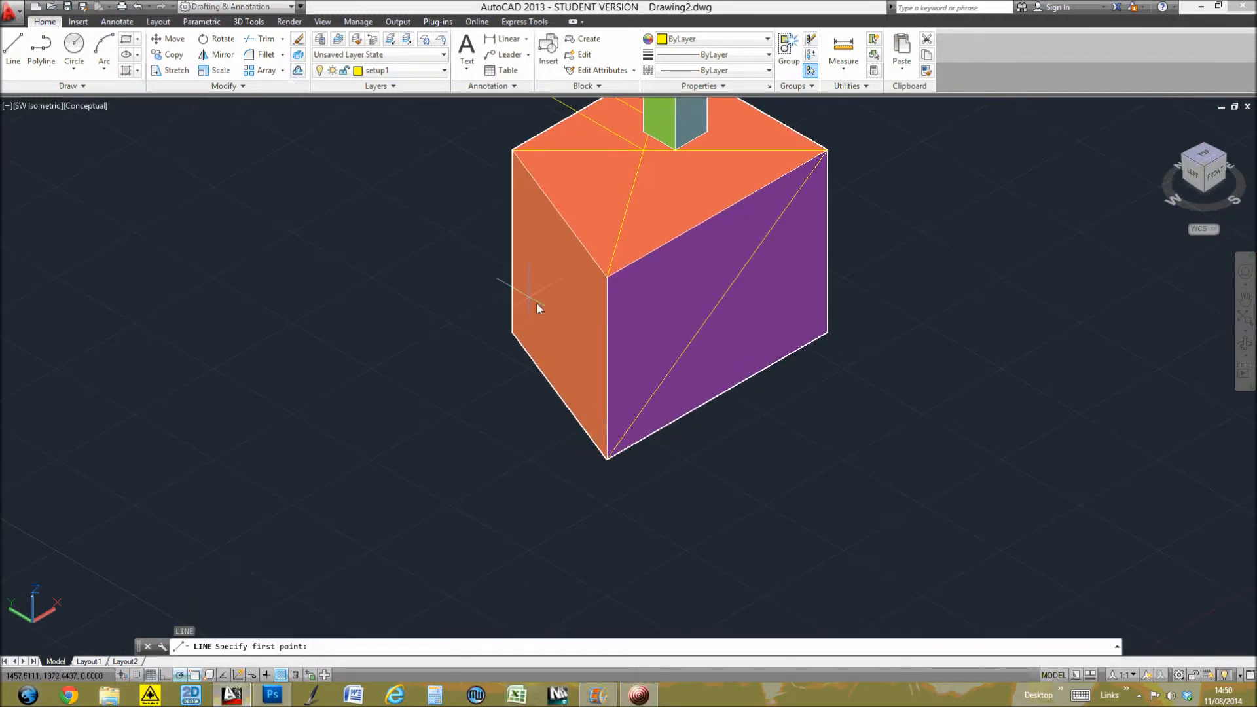
click(717, 306)
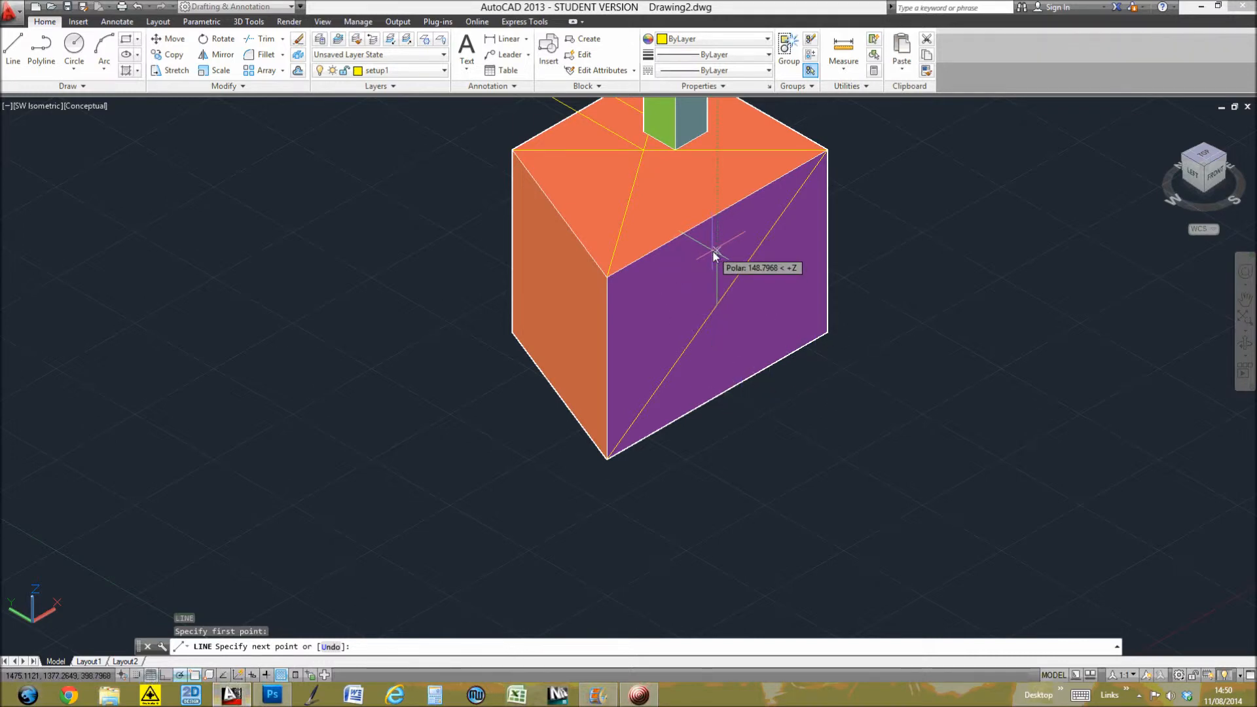
text(50)
key(Return)
key(Escape)
key(Return)
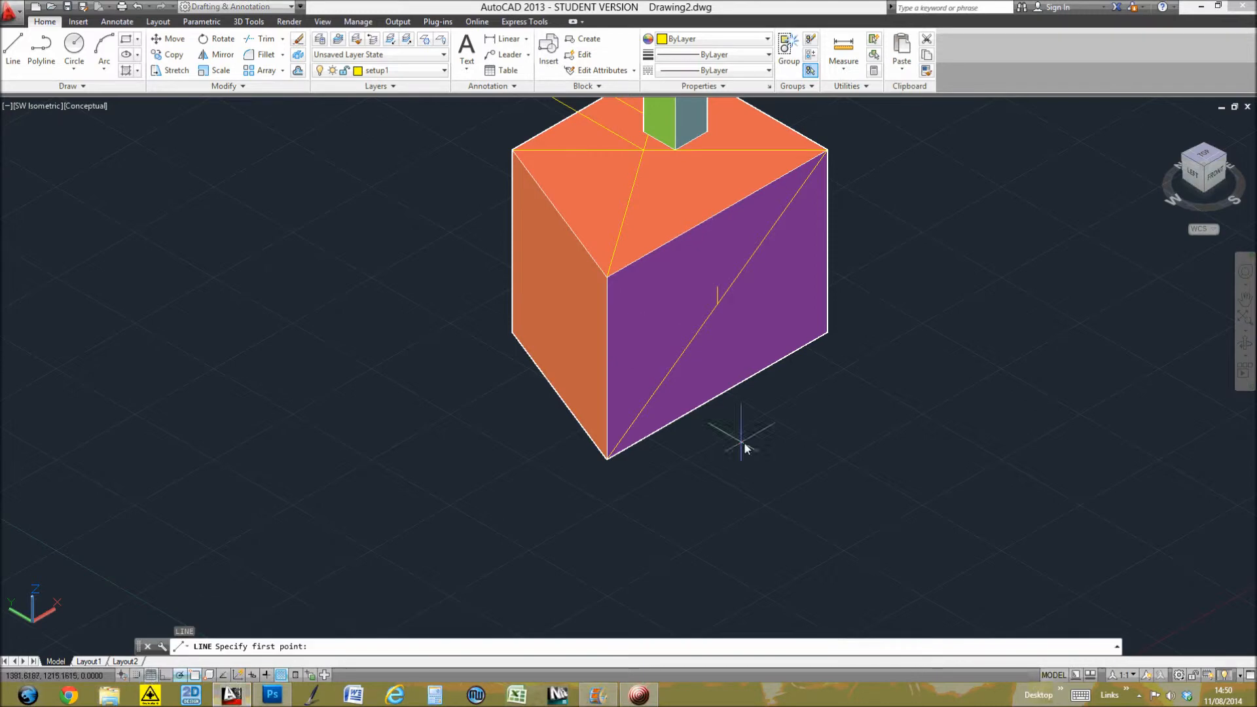
click(718, 305)
text(50)
key(Return)
key(Escape)
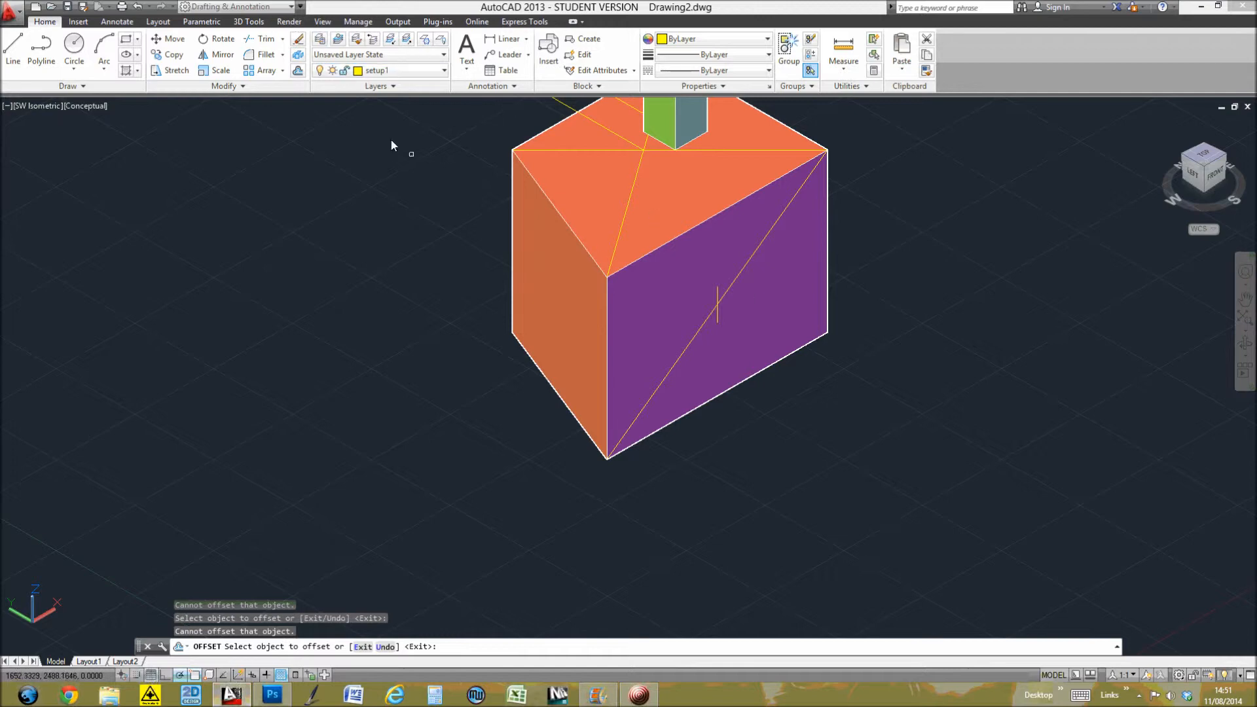
- Switch the model to the Front view with the large block's face and its diagonal in close-up
click(322, 21)
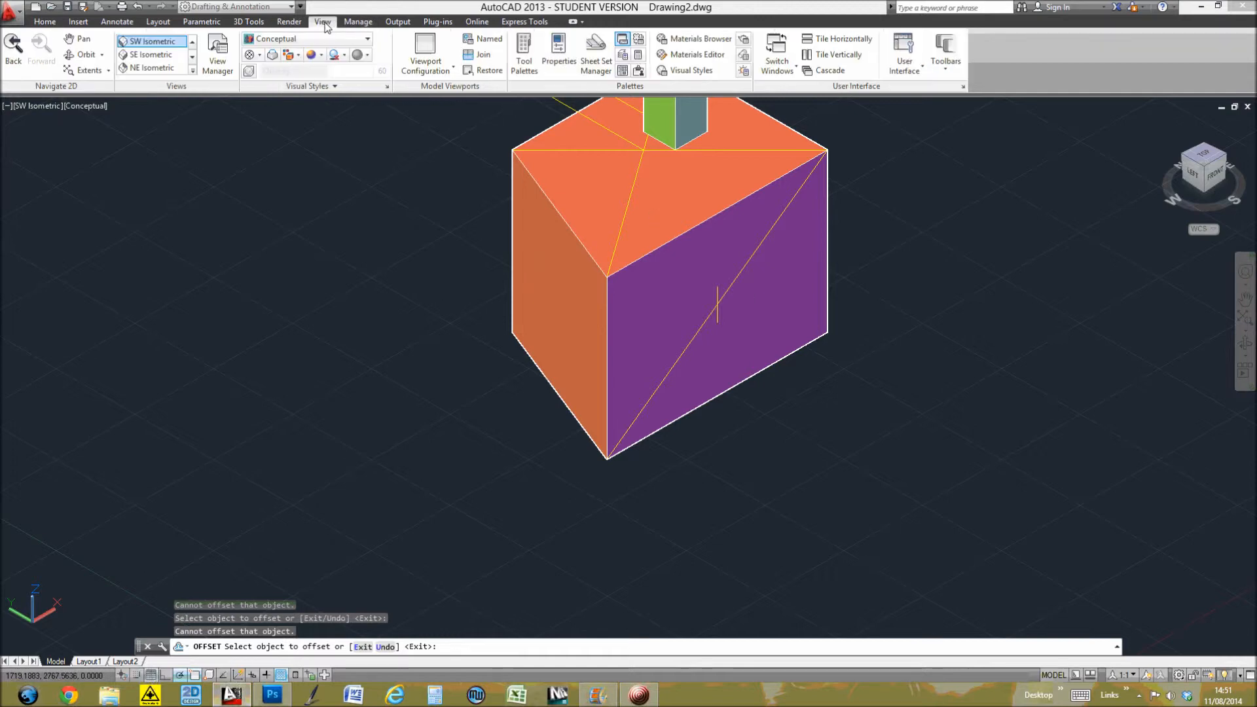
click(193, 72)
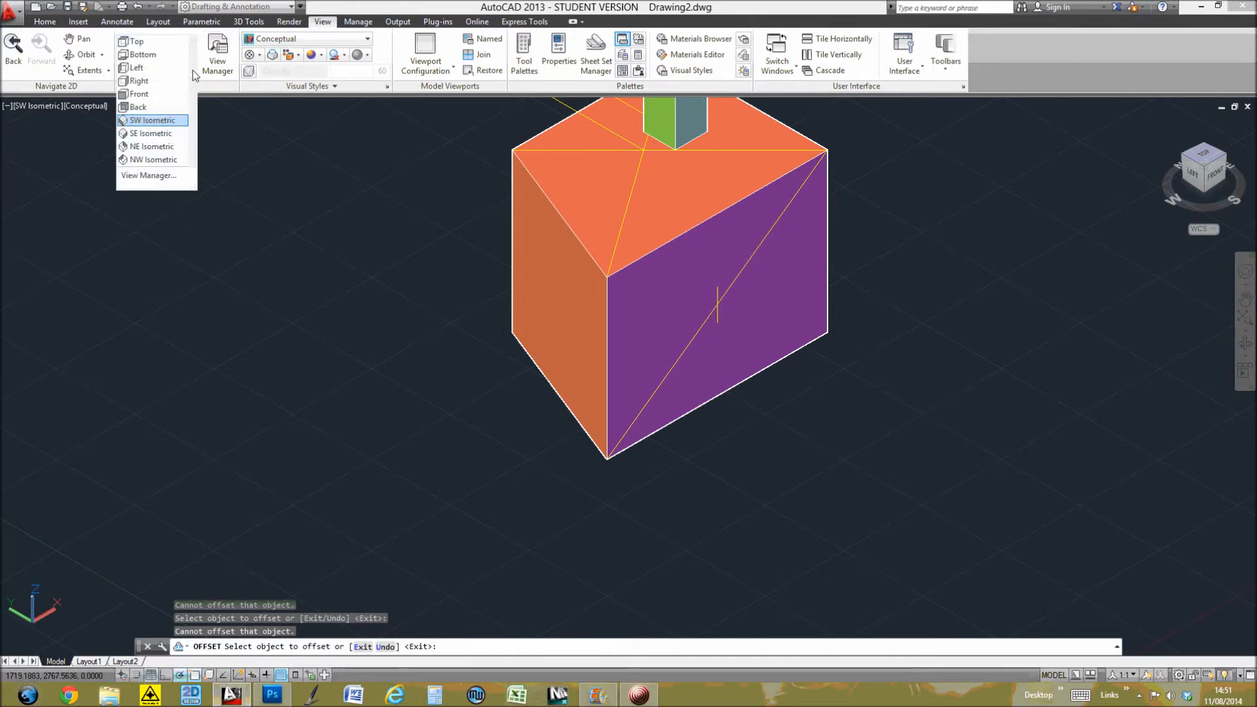
click(145, 96)
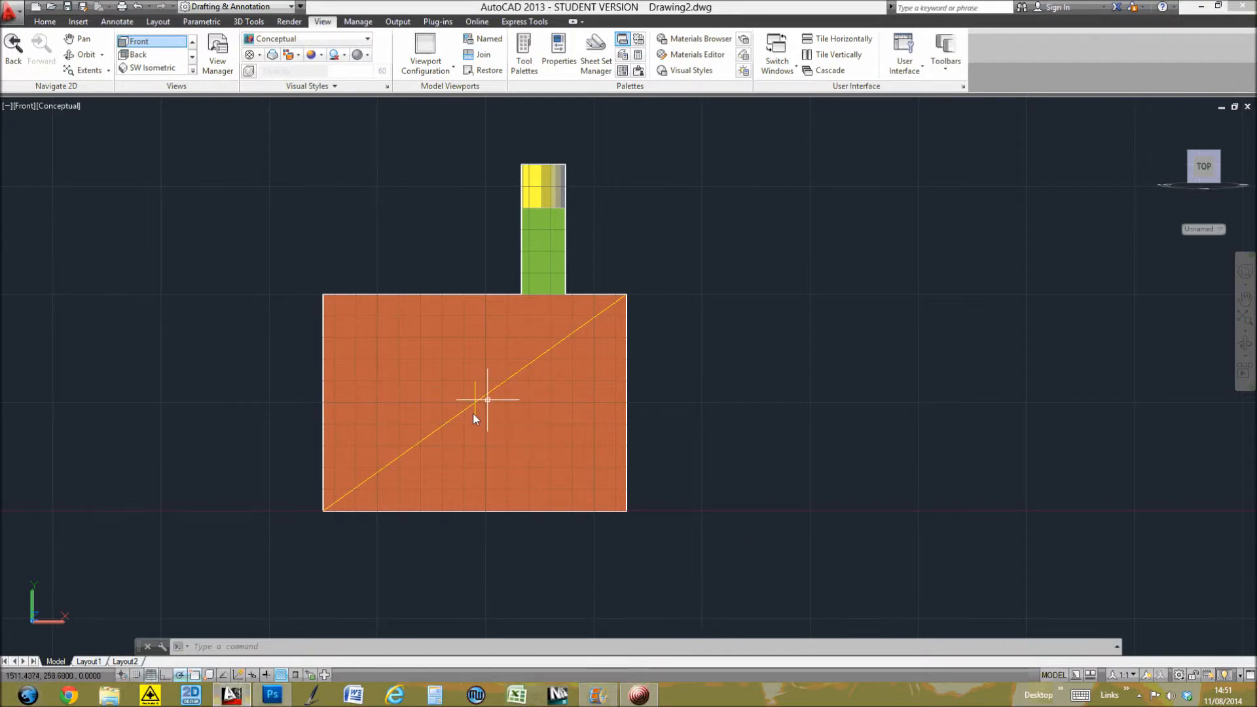
scroll(371, 443, up, 2)
scroll(372, 419, up, 2)
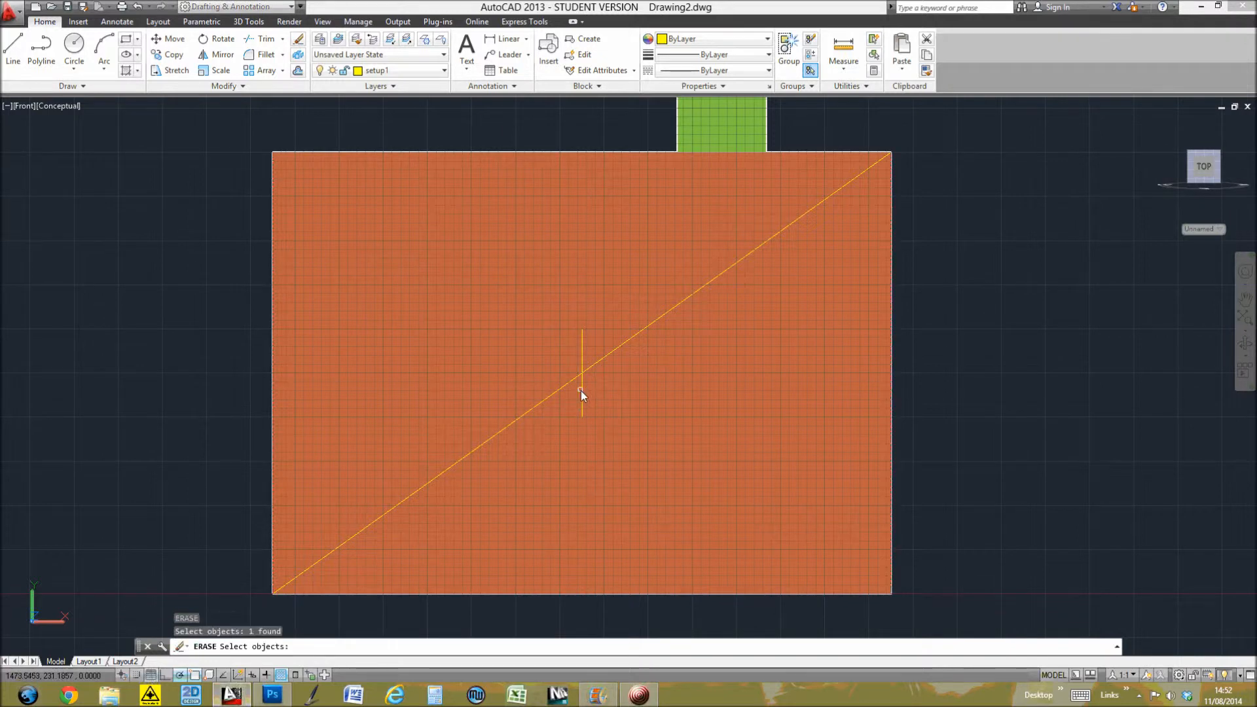
- Undo the last erase and erase both short vertical lines at the diagonal's midpoint
key(ctrl+z)
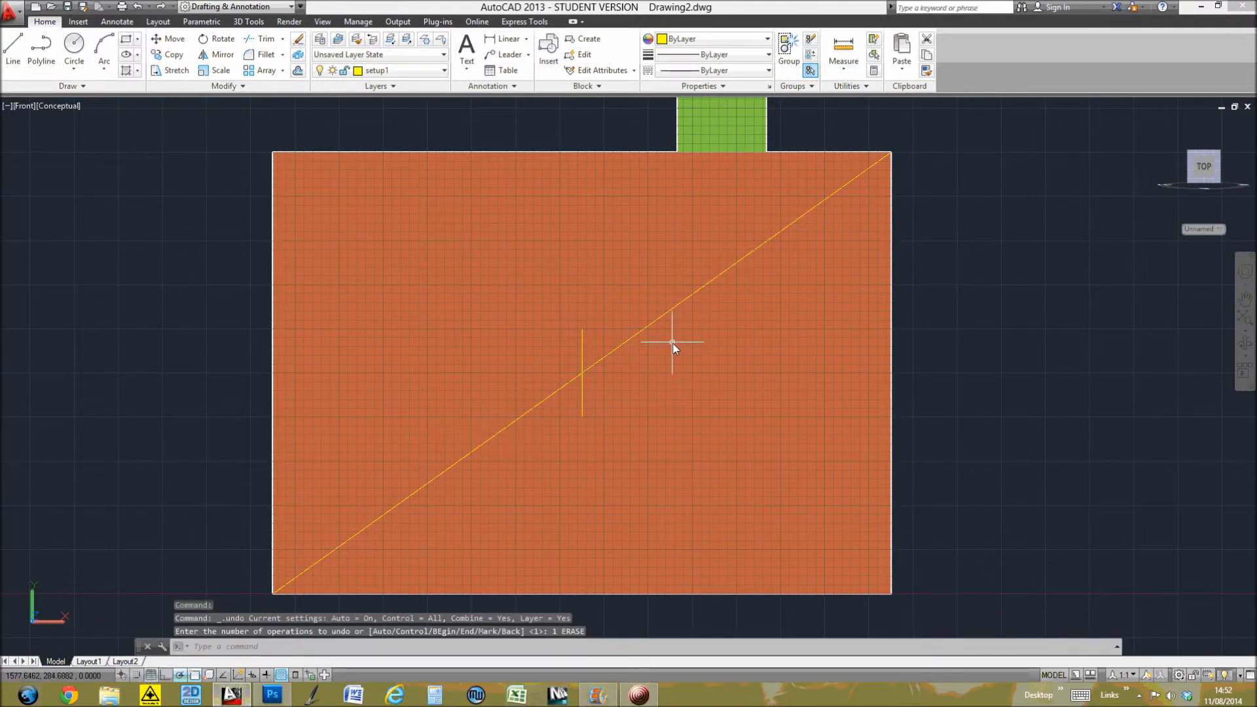
text(e)
key(Return)
click(478, 122)
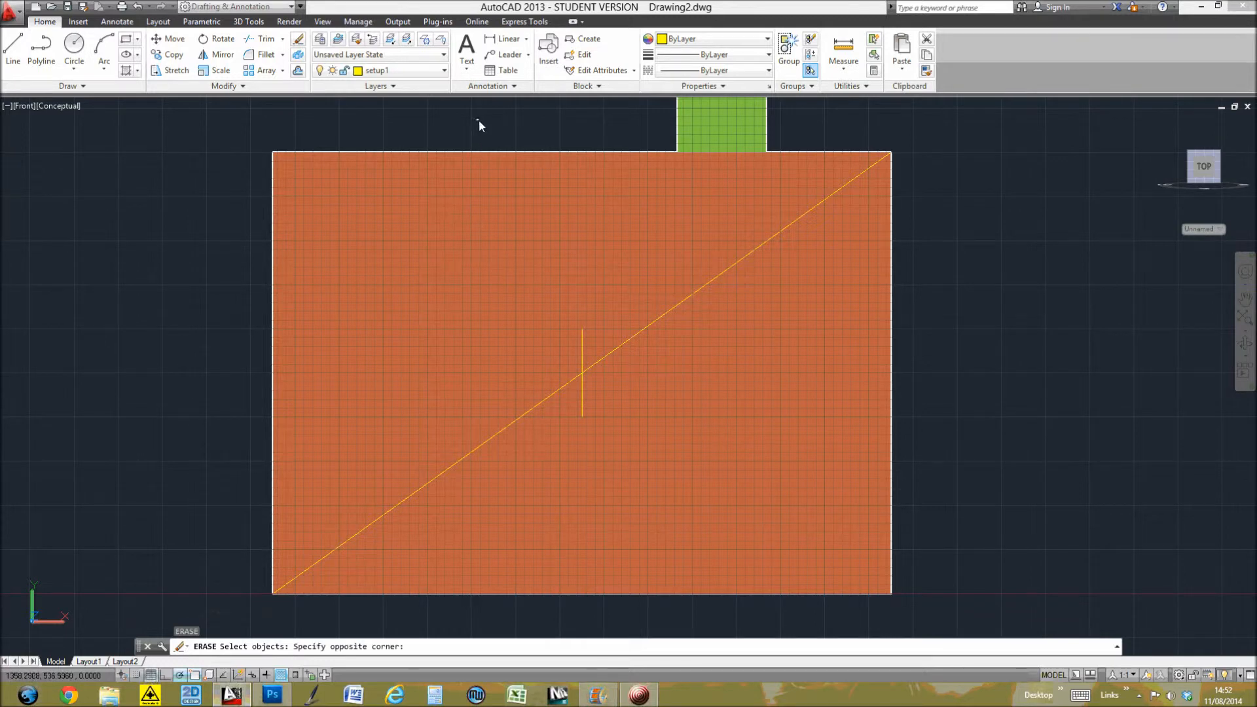
click(624, 492)
key(Return)
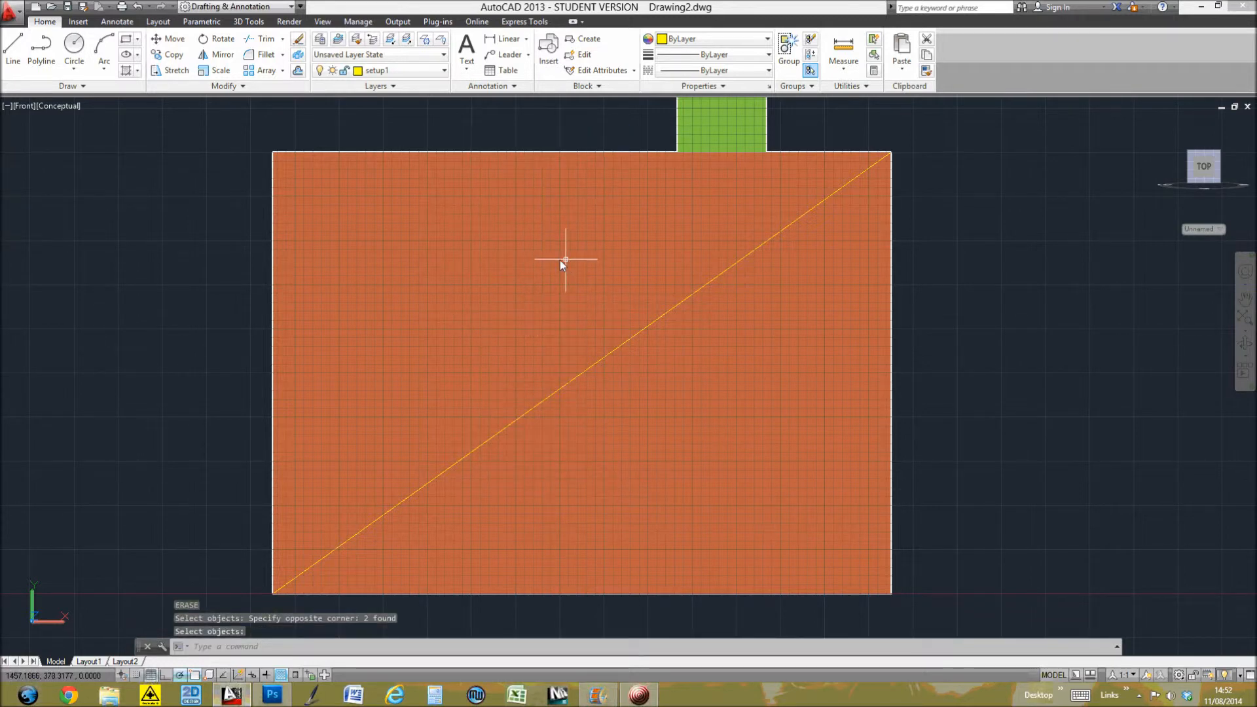
- Draw a 50-unit vertical line upward from the midpoint of the front face's diagonal
text(l)
key(Return)
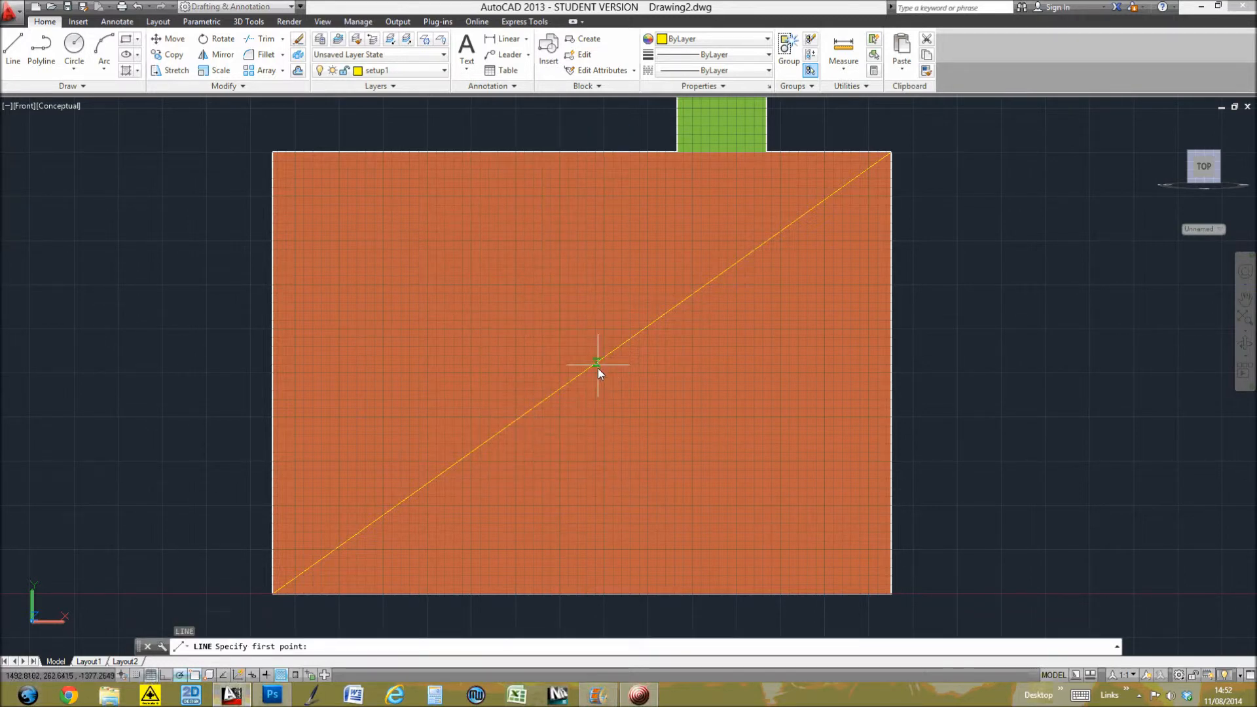
click(582, 374)
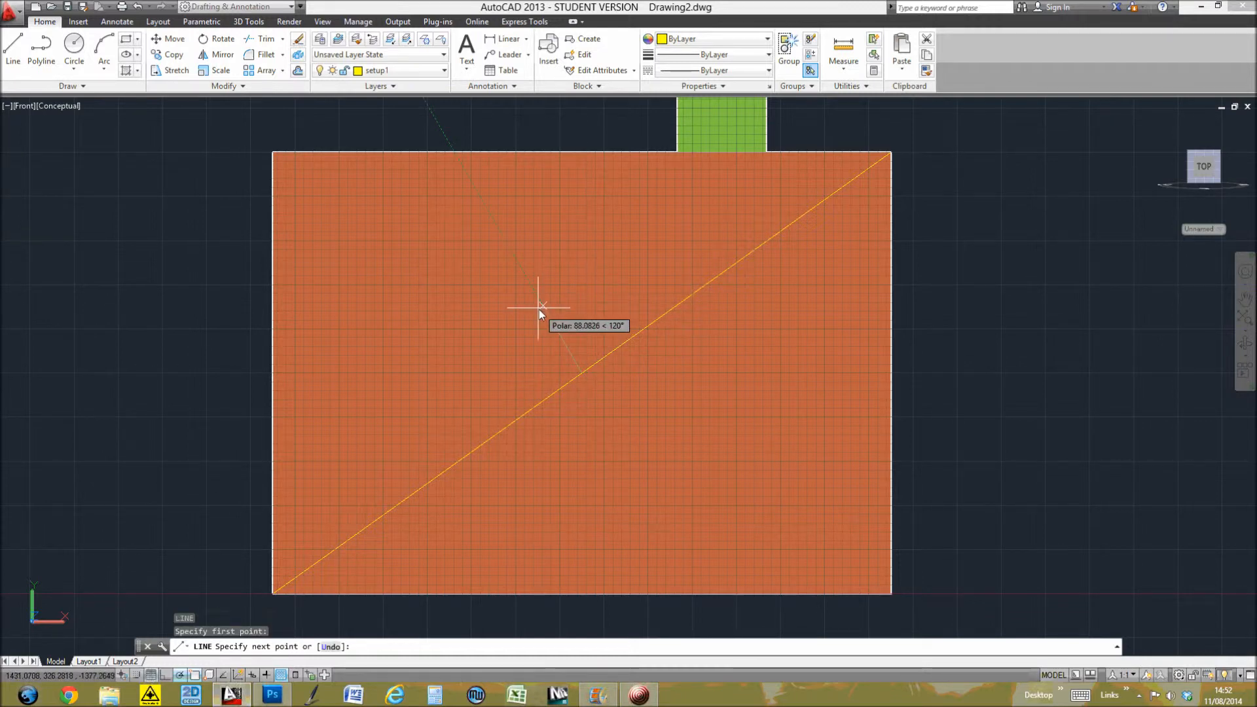
text(50)
key(Return)
text(u)
key(Return)
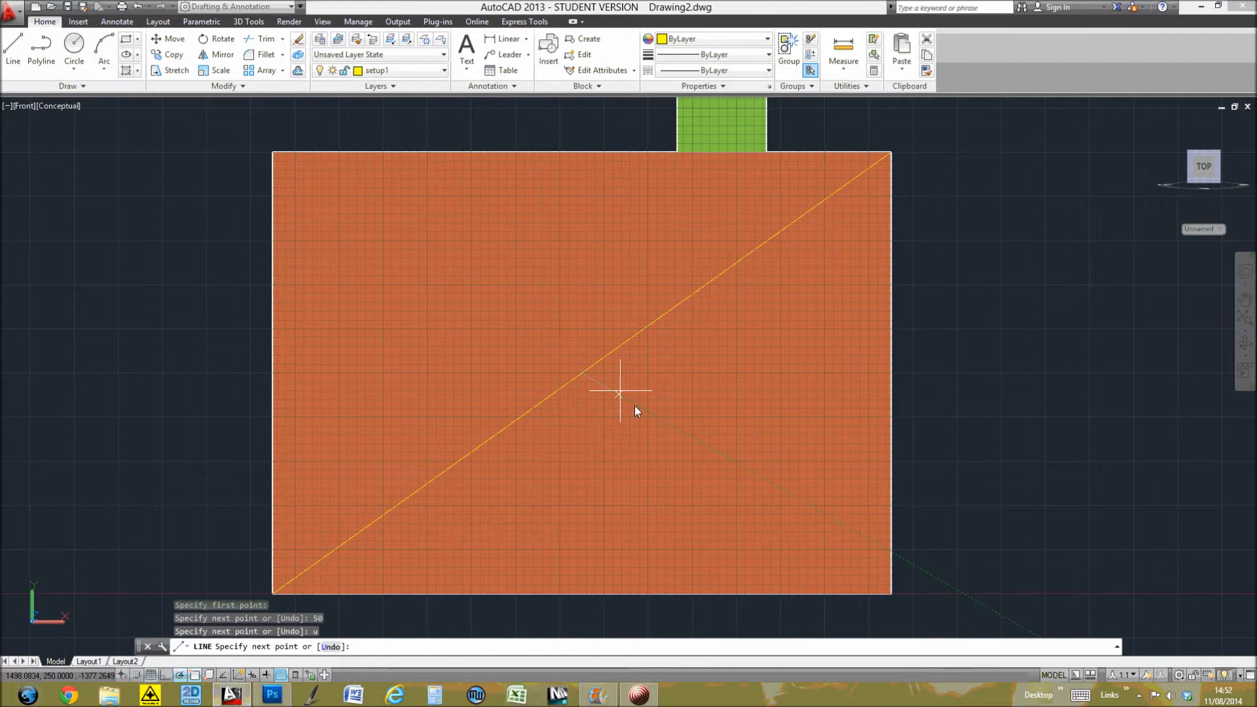
text(50)
key(Return)
key(Escape)
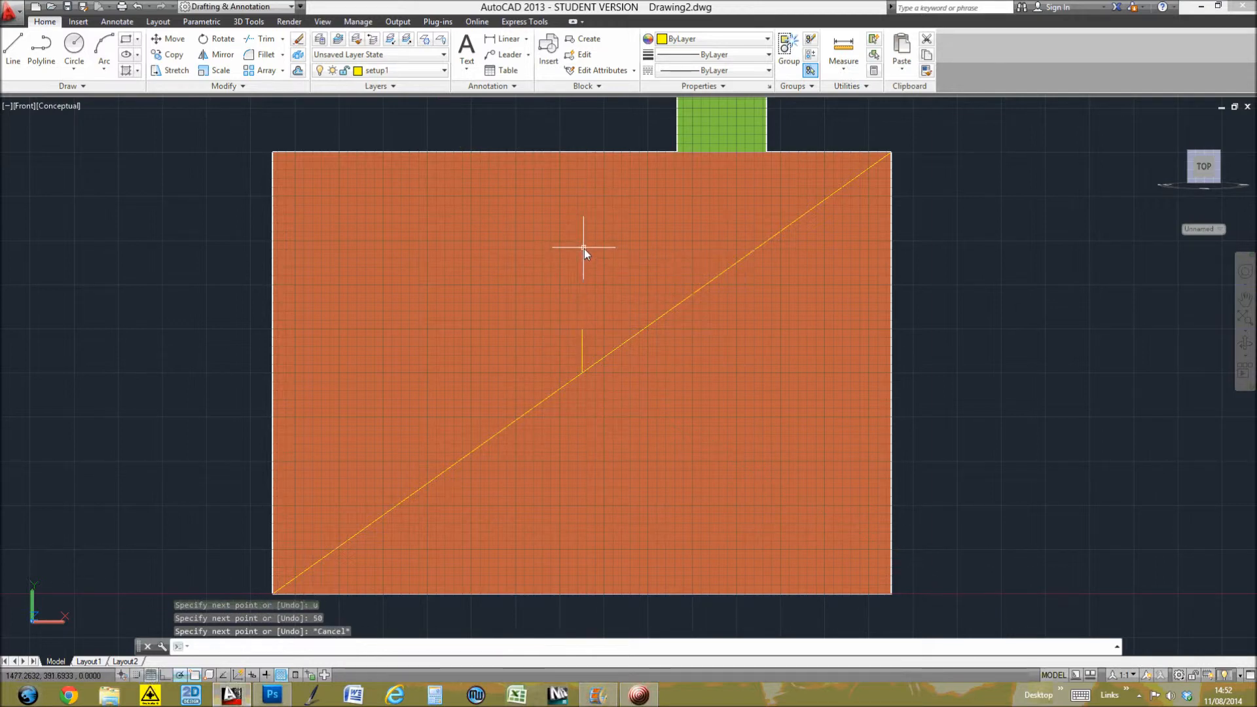
- Try to offset the short vertical line at the diagonal's midpoint by 50
key(Escape)
click(297, 70)
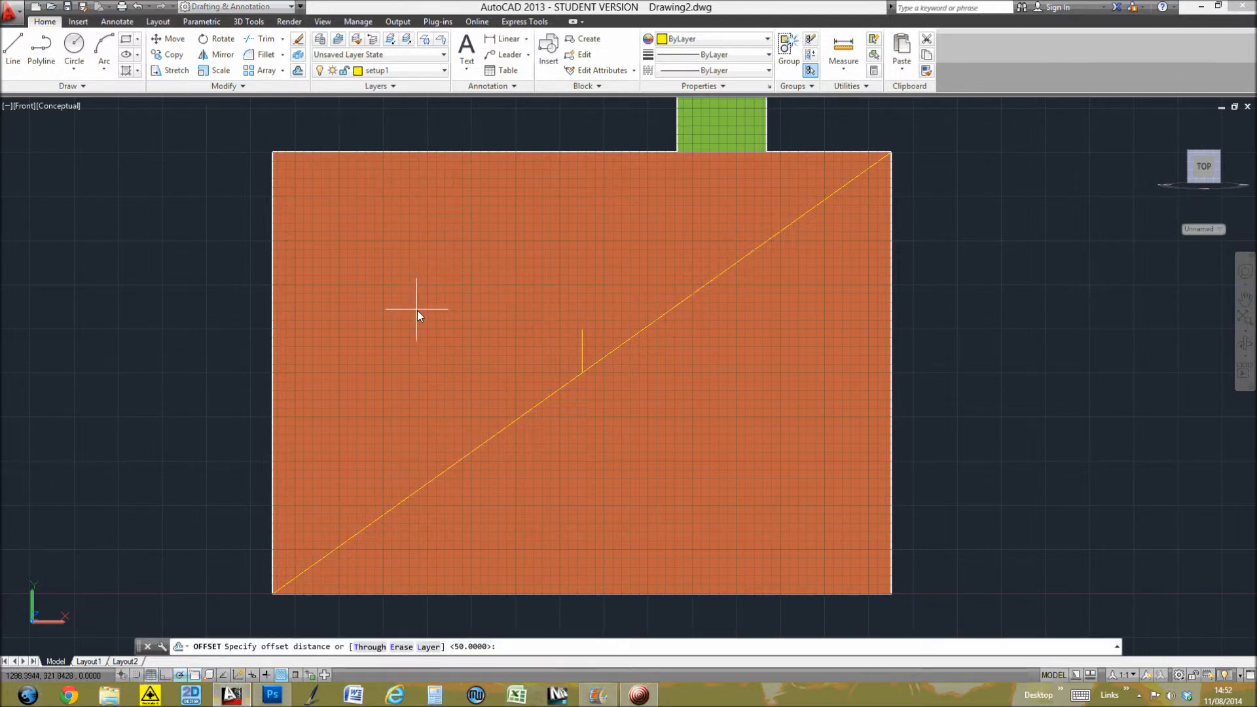
key(Return)
click(582, 354)
click(580, 349)
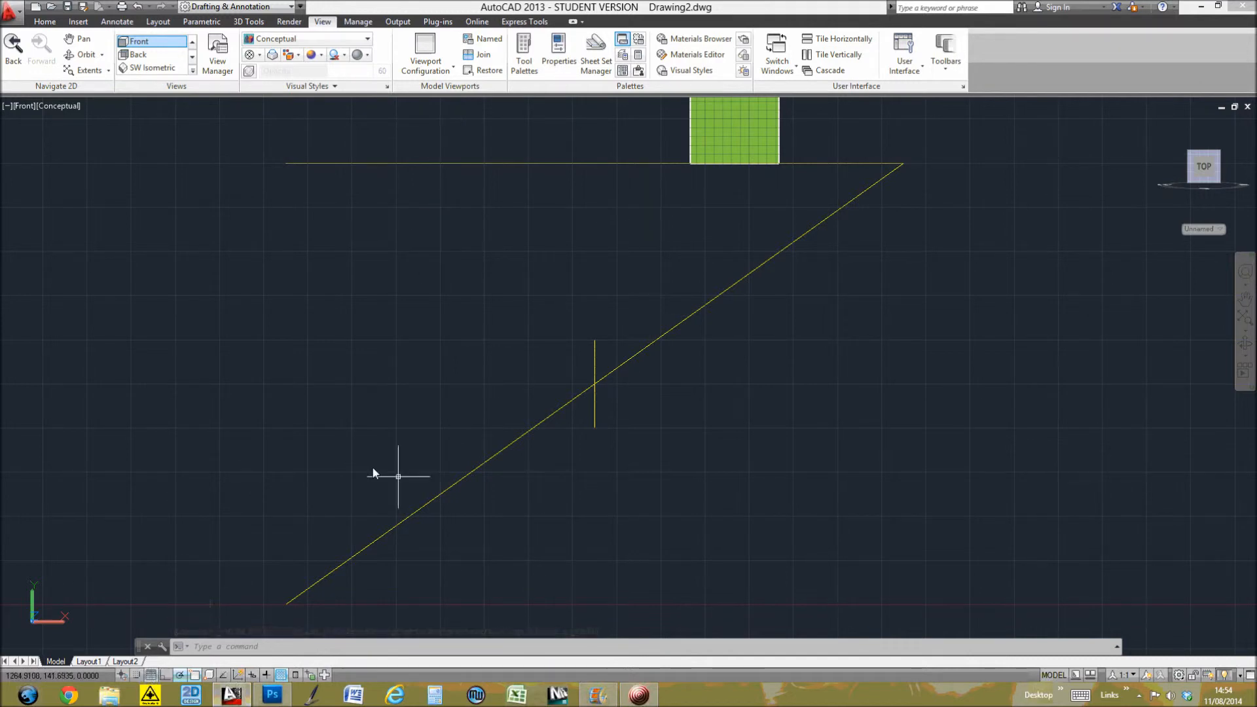
- On layer setup1, offset the short vertical lines at the diagonal's midpoint by 50 to both sides
click(45, 22)
click(443, 70)
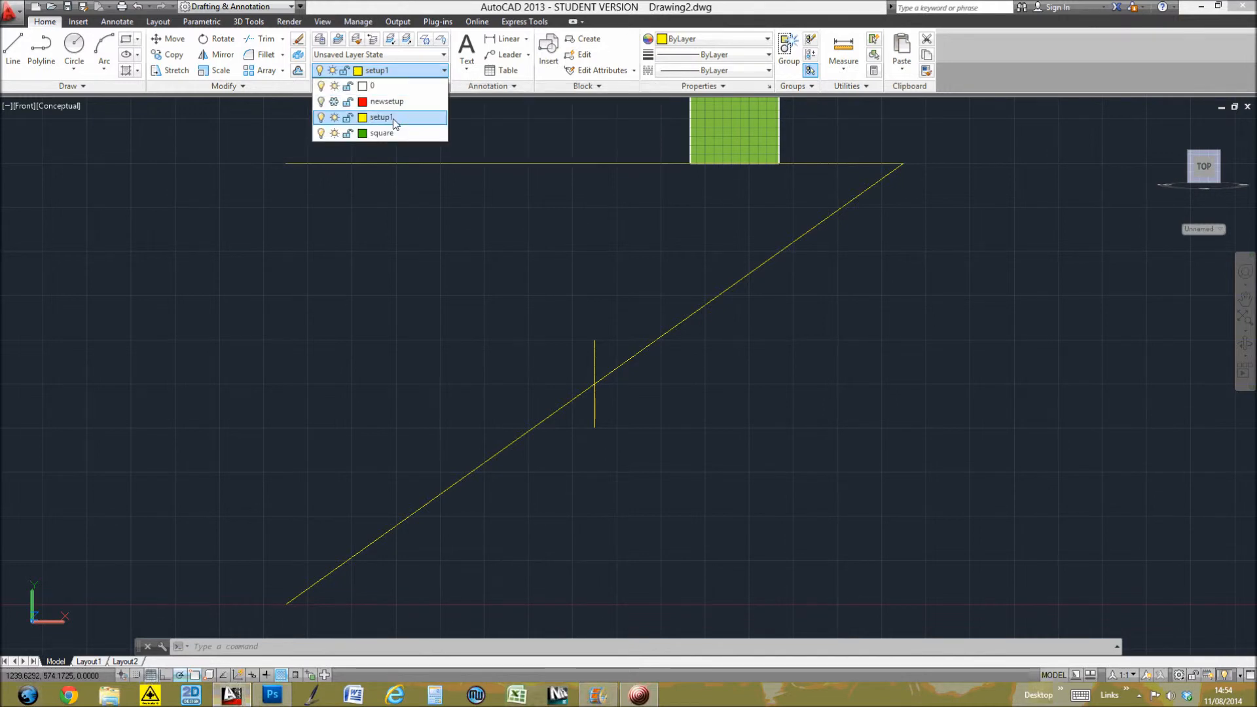
click(392, 118)
click(302, 72)
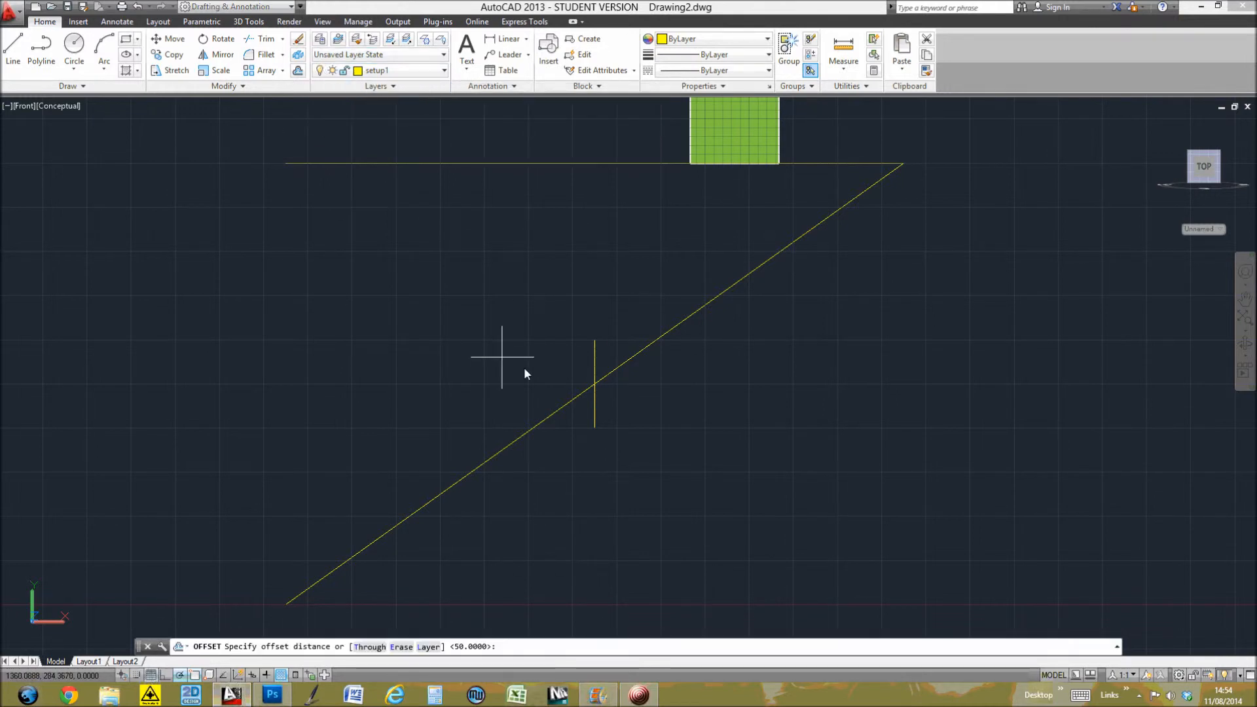
key(Return)
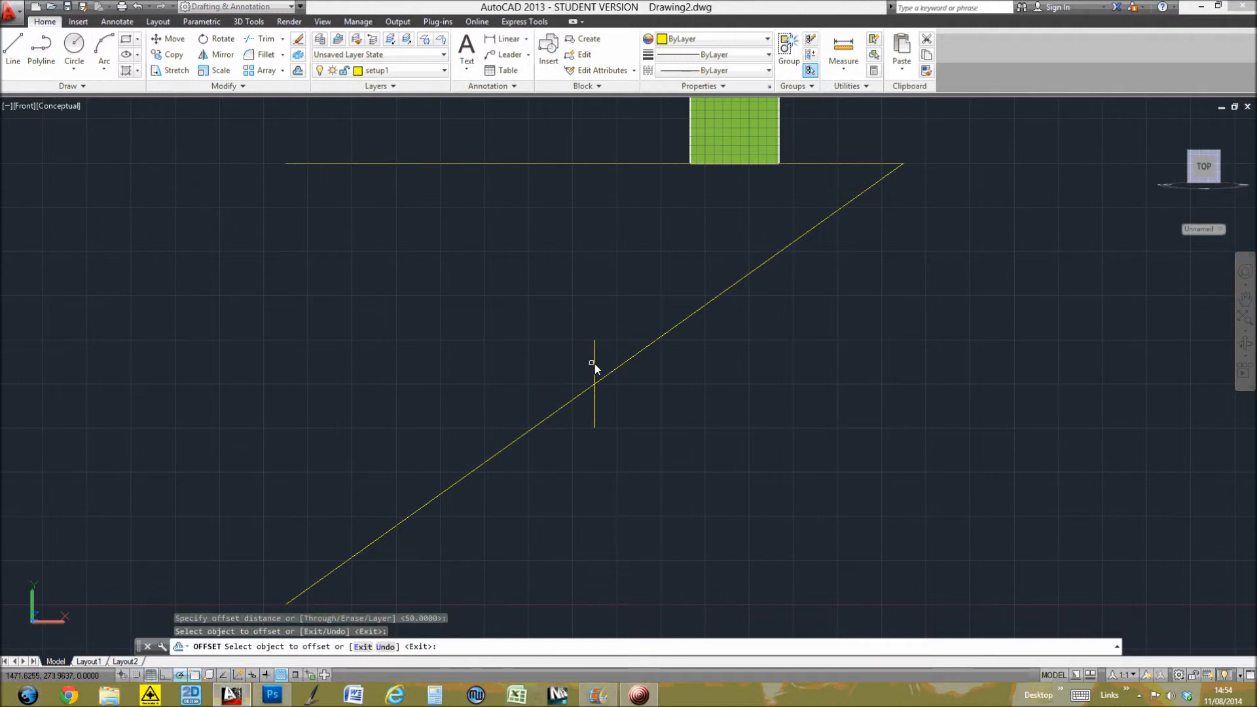
click(593, 363)
click(569, 399)
click(594, 410)
click(681, 382)
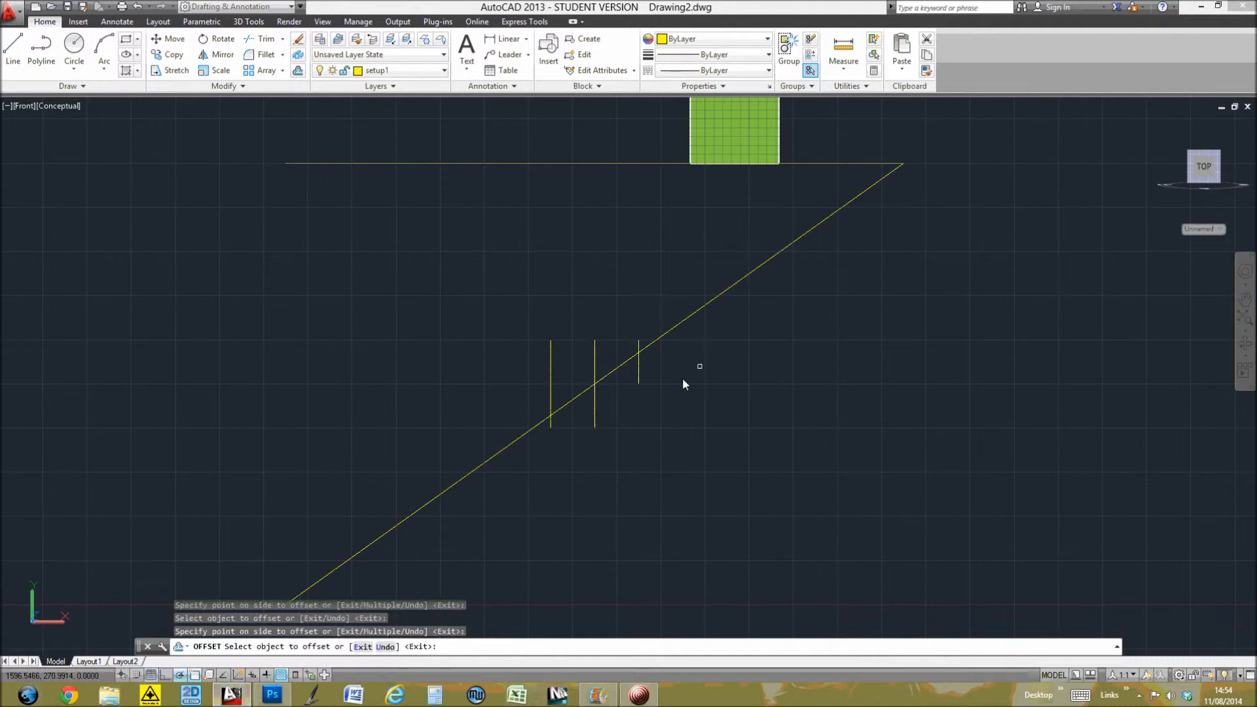
key(Escape)
key(Escape)
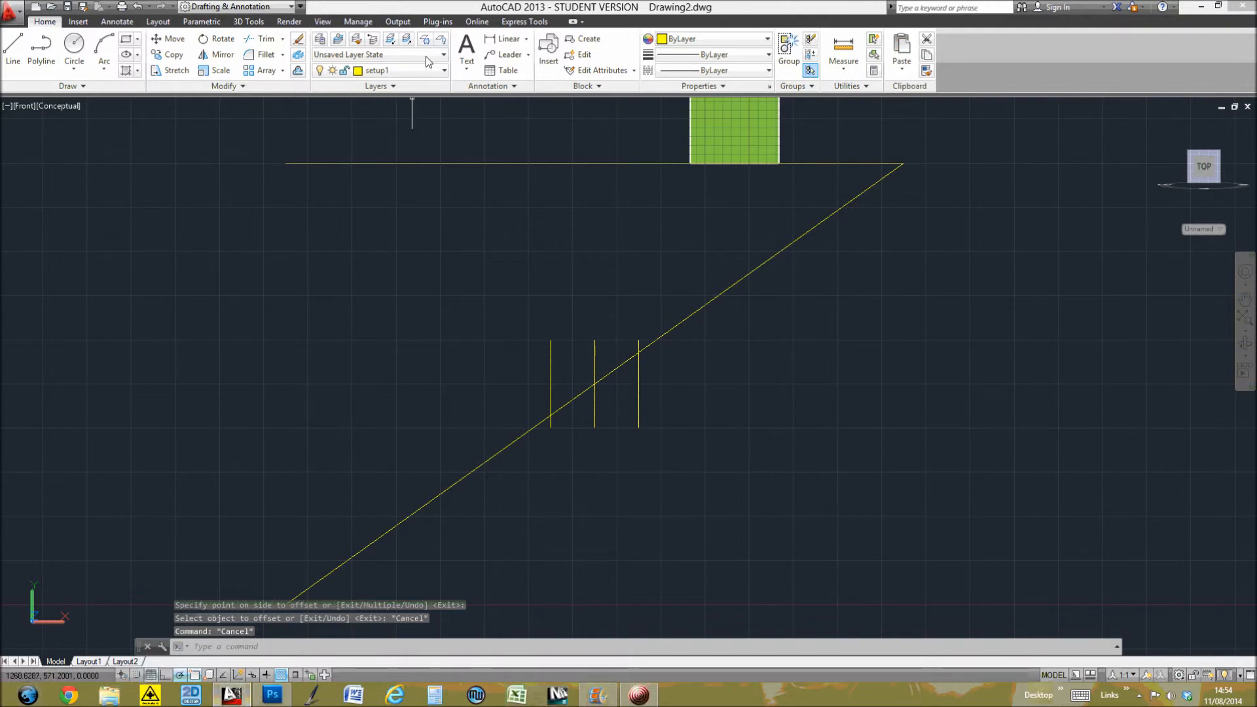
- Create a layer named square2 with index color 115 and make it the current layer
click(323, 38)
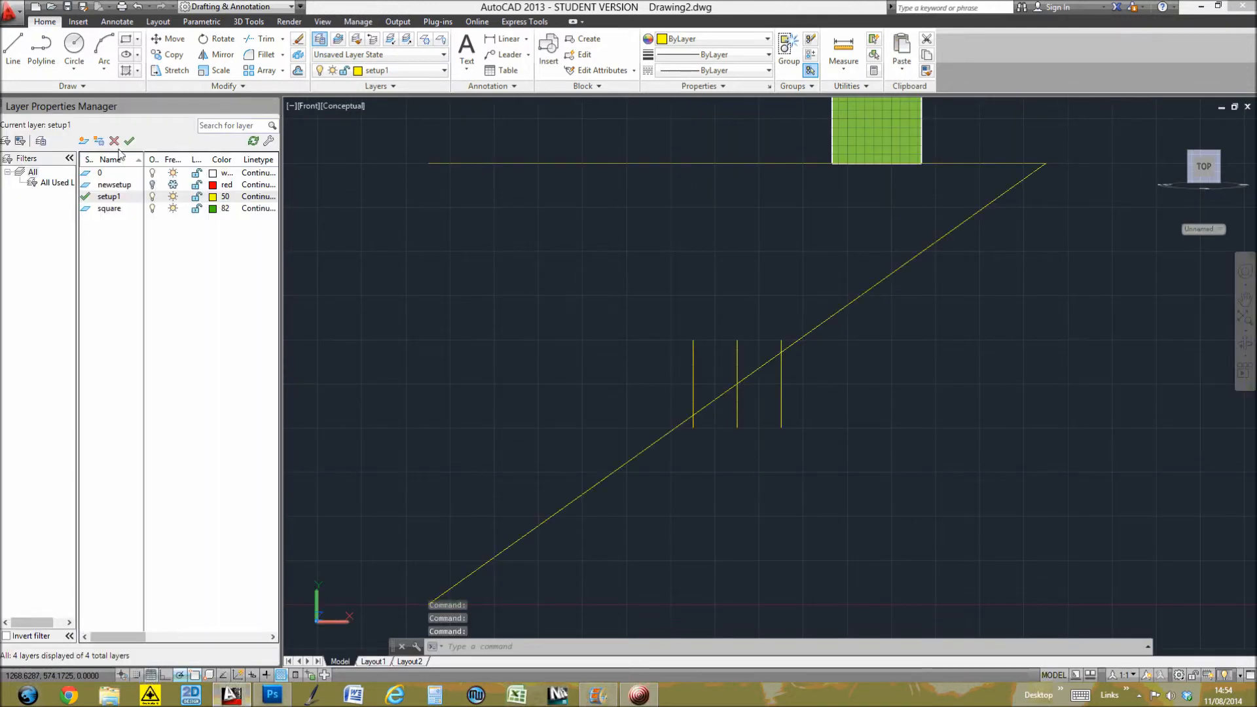
click(84, 141)
key(BackSpace)
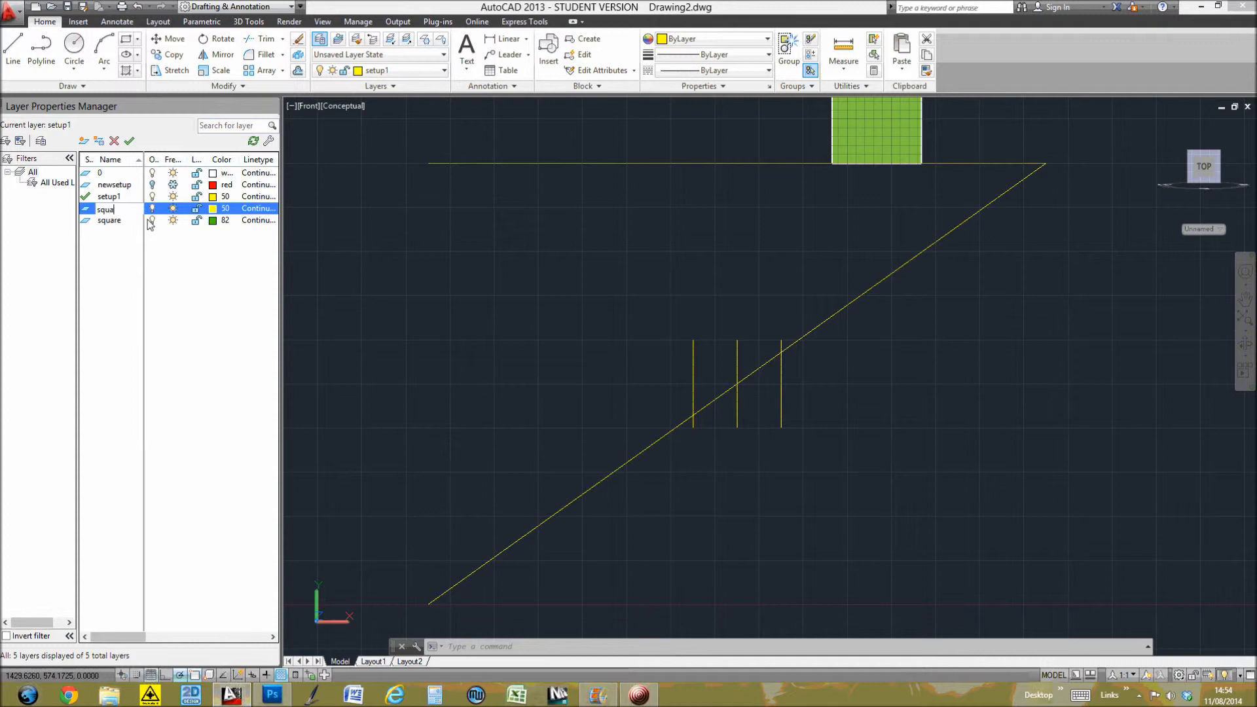
text(square2)
click(216, 208)
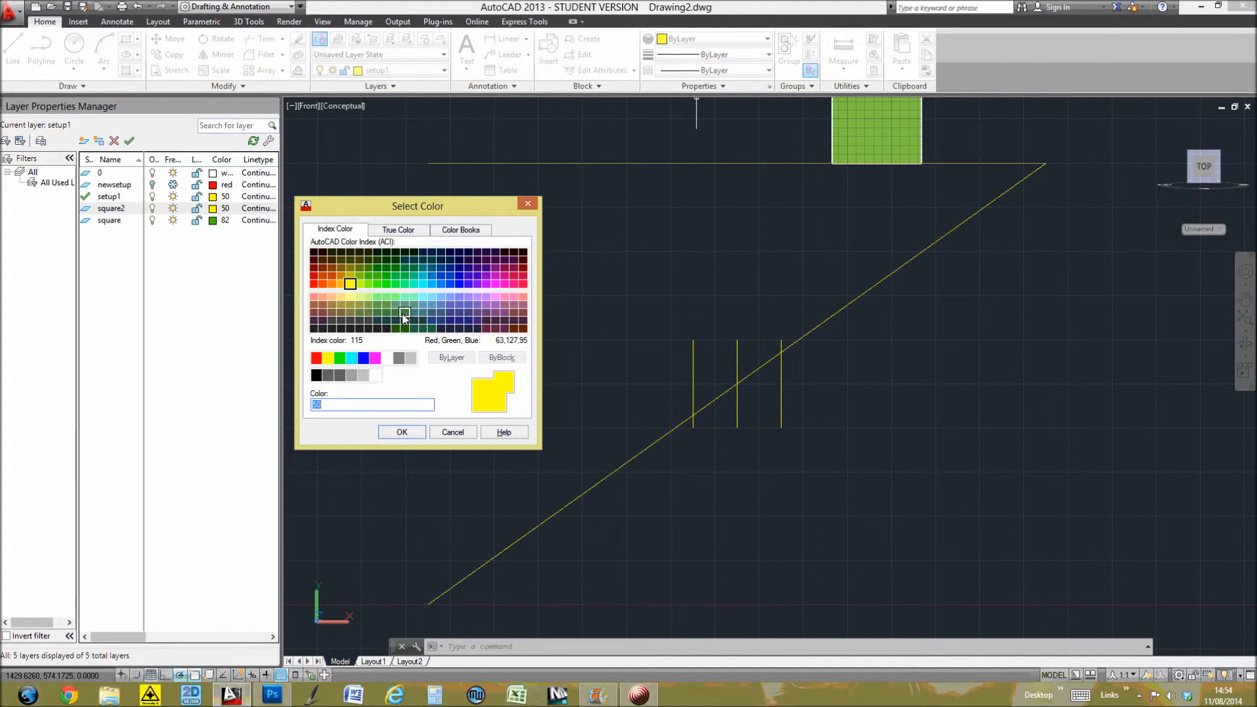
click(405, 312)
click(401, 433)
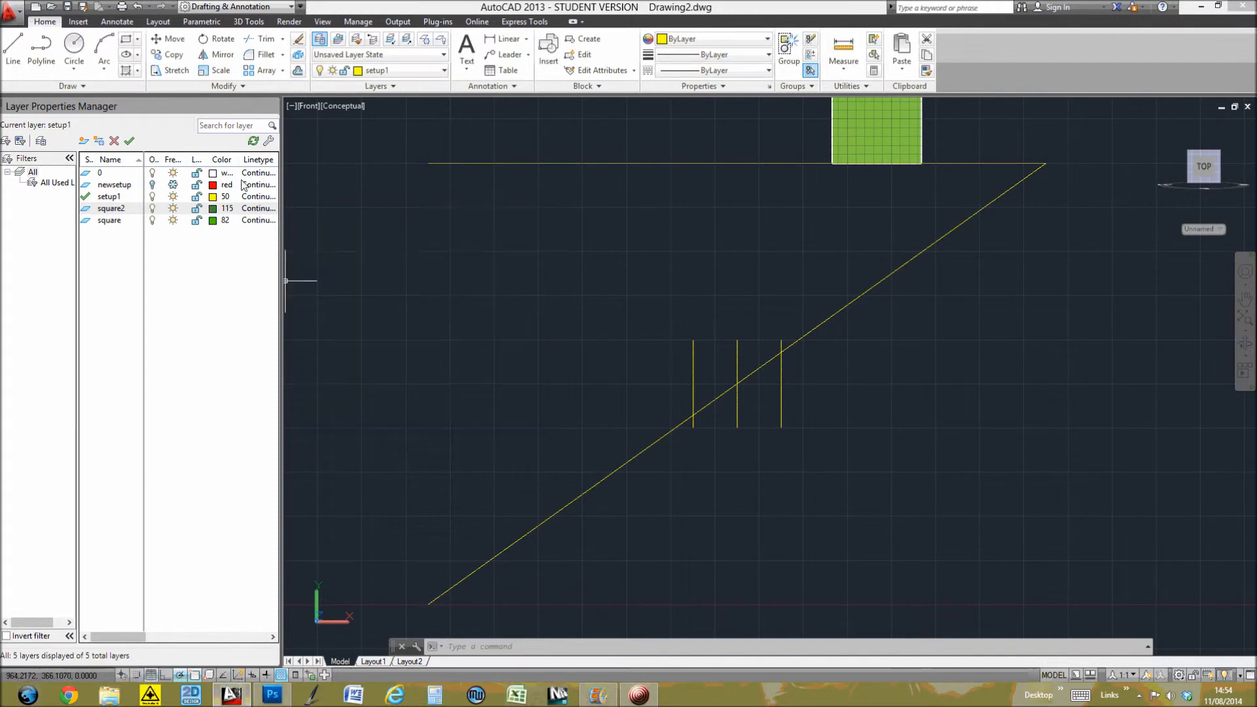
click(129, 141)
click(270, 107)
- Draw a closed square polyline through the upper and lower ends of the two outer offset lines
click(41, 51)
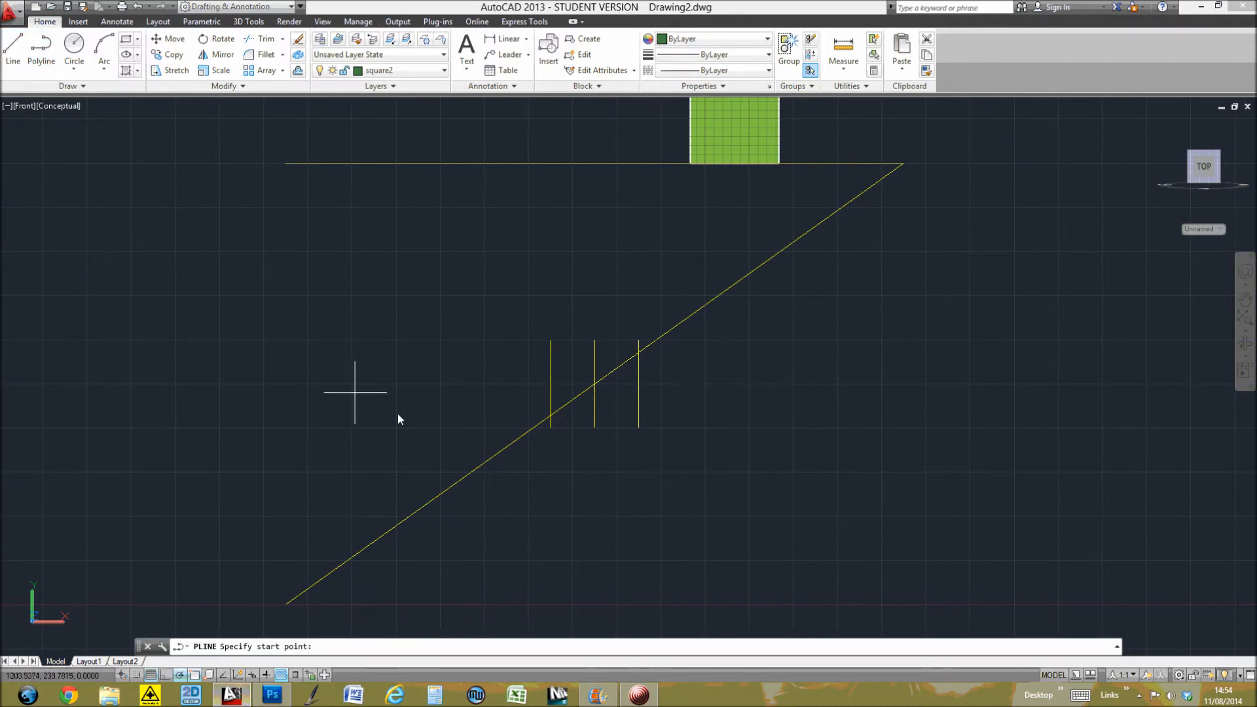
click(639, 339)
click(639, 428)
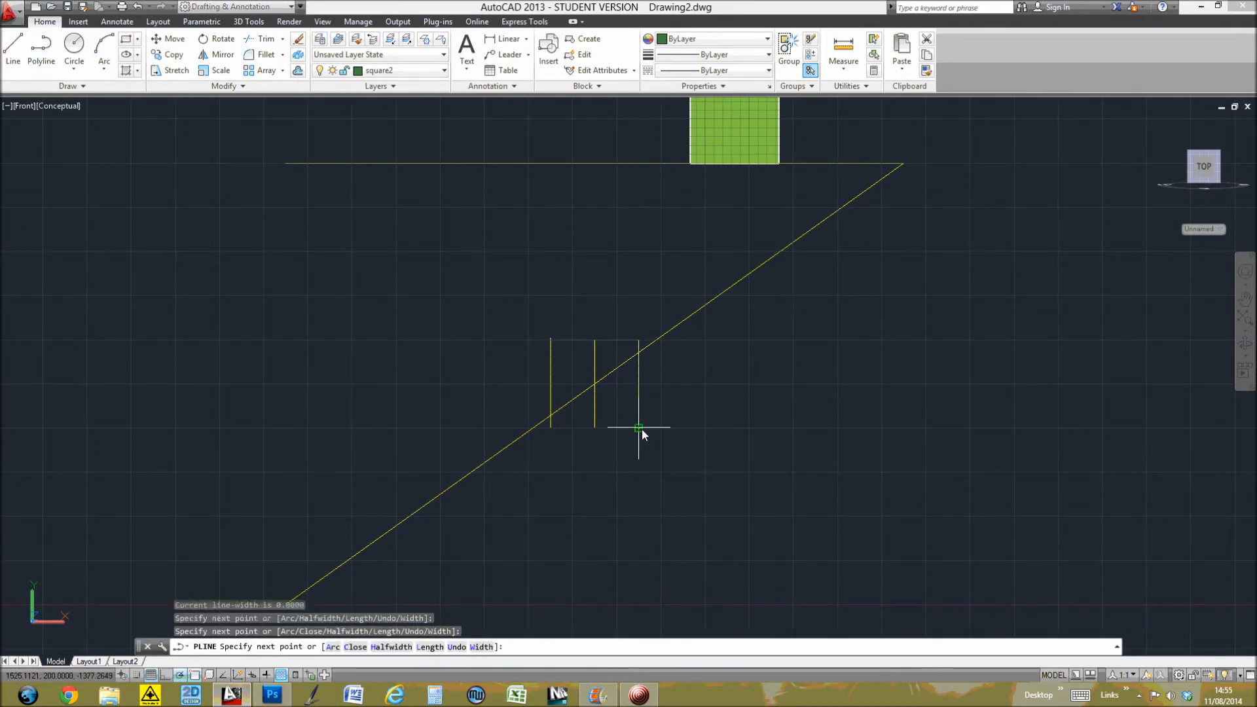
click(551, 427)
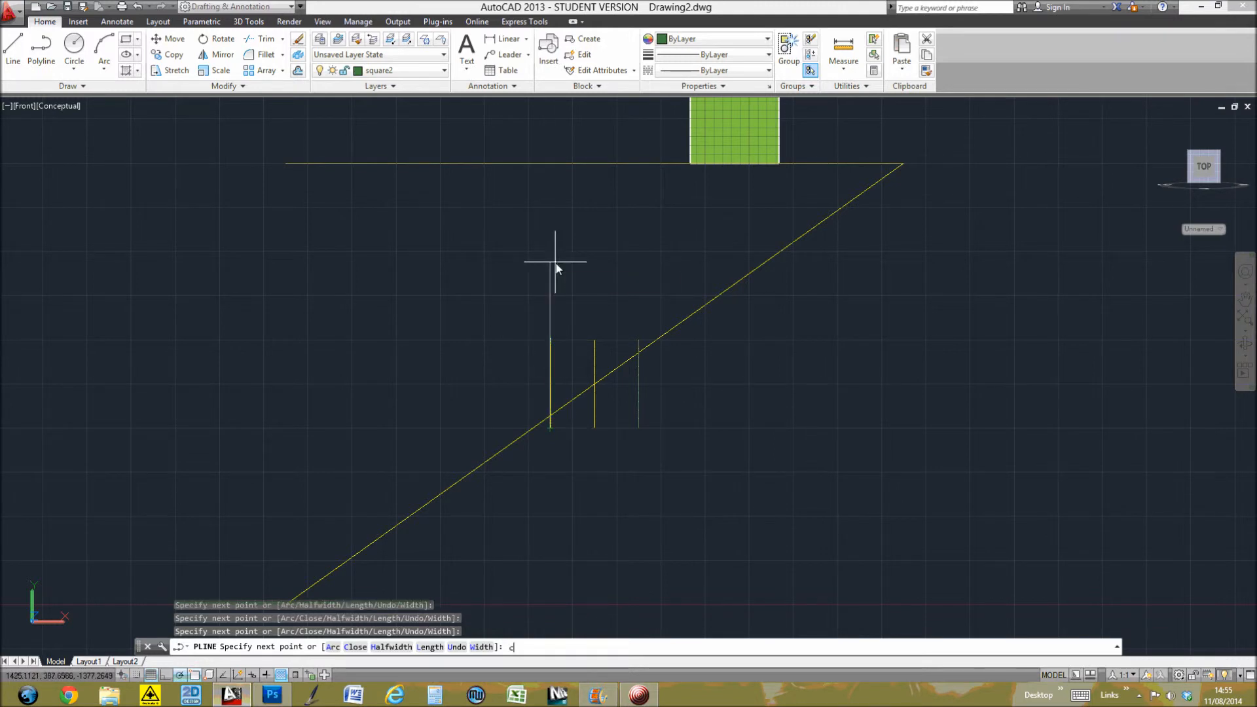
text(cl)
key(Return)
key(Escape)
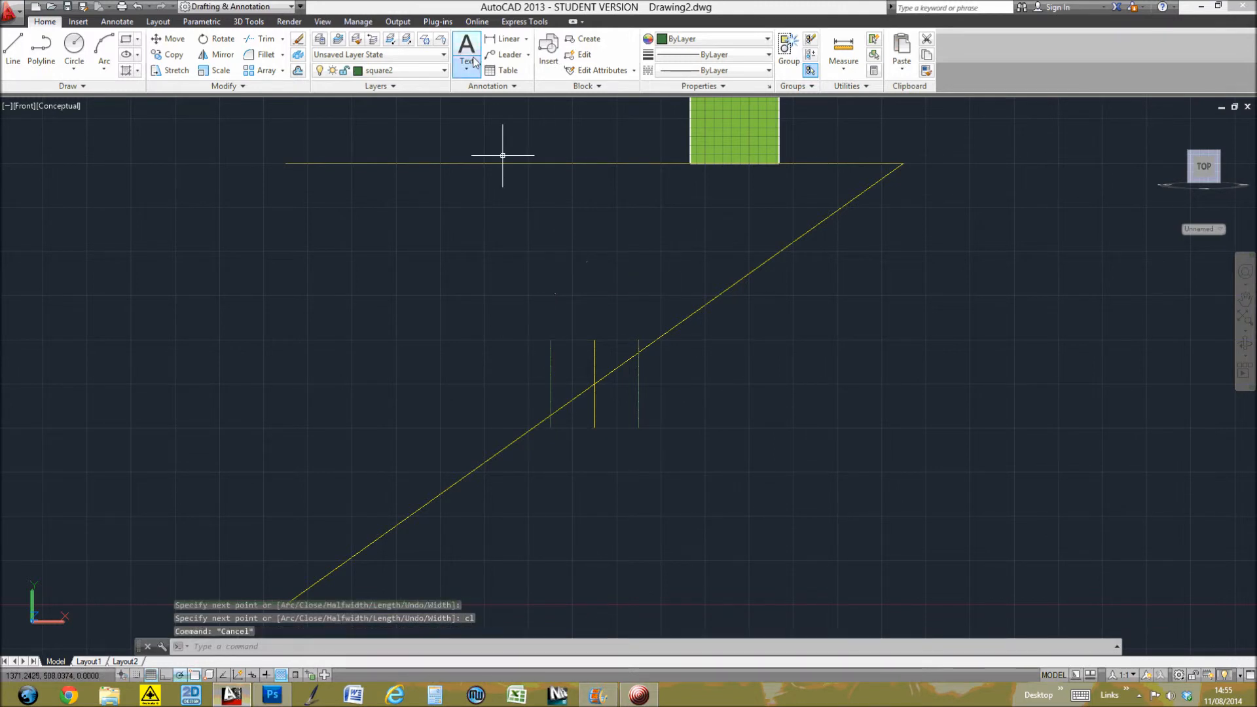
- Freeze the setup1 layer to hide the construction lines
click(445, 69)
click(334, 117)
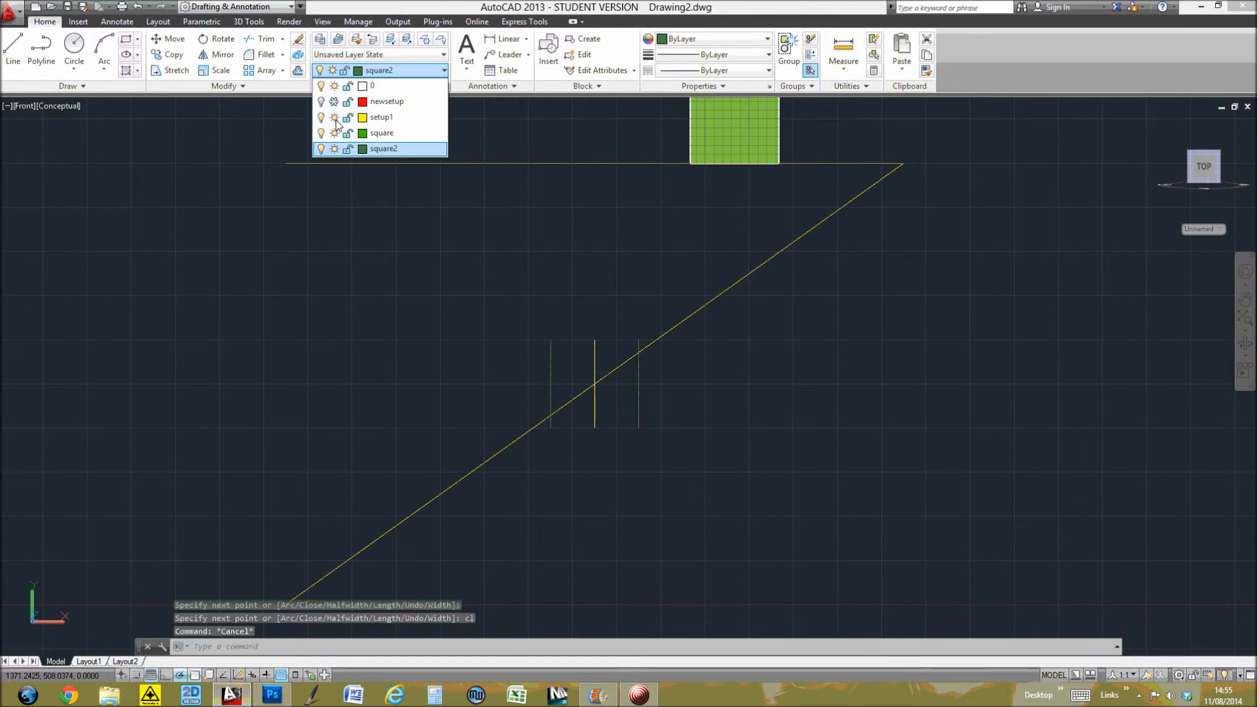
click(767, 281)
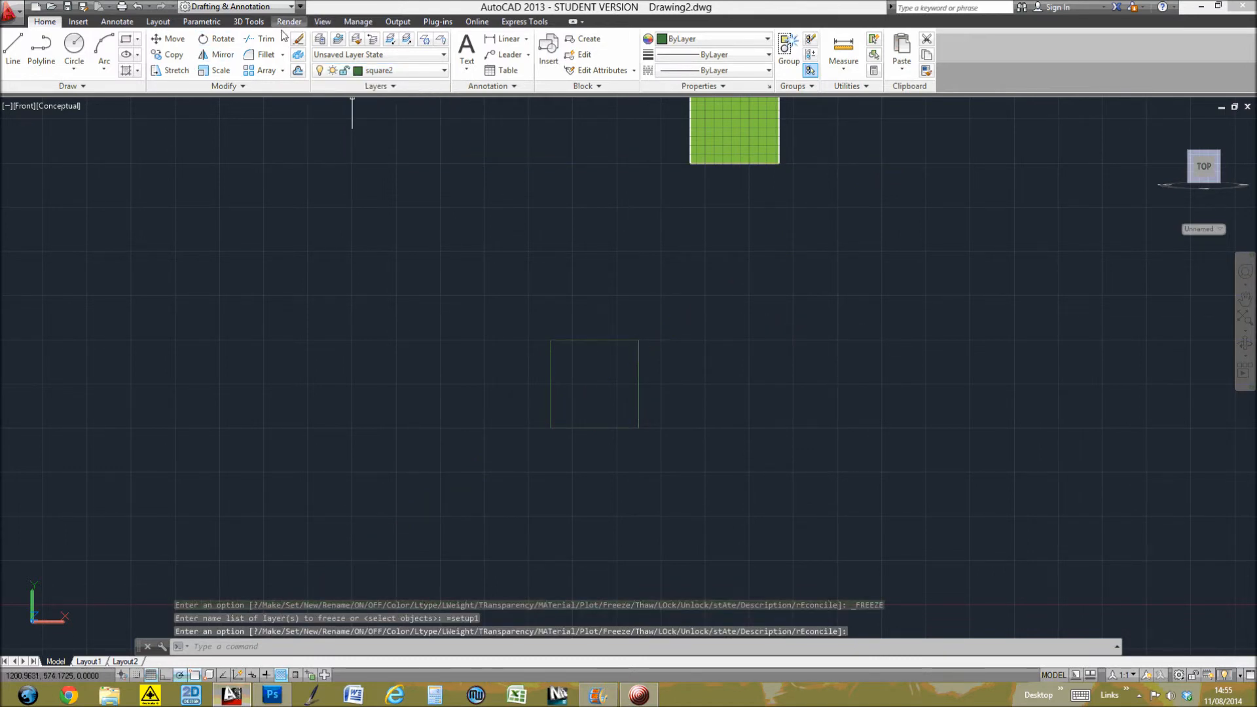
- Extrude the square2 polyline to a height of 400
click(248, 21)
click(81, 56)
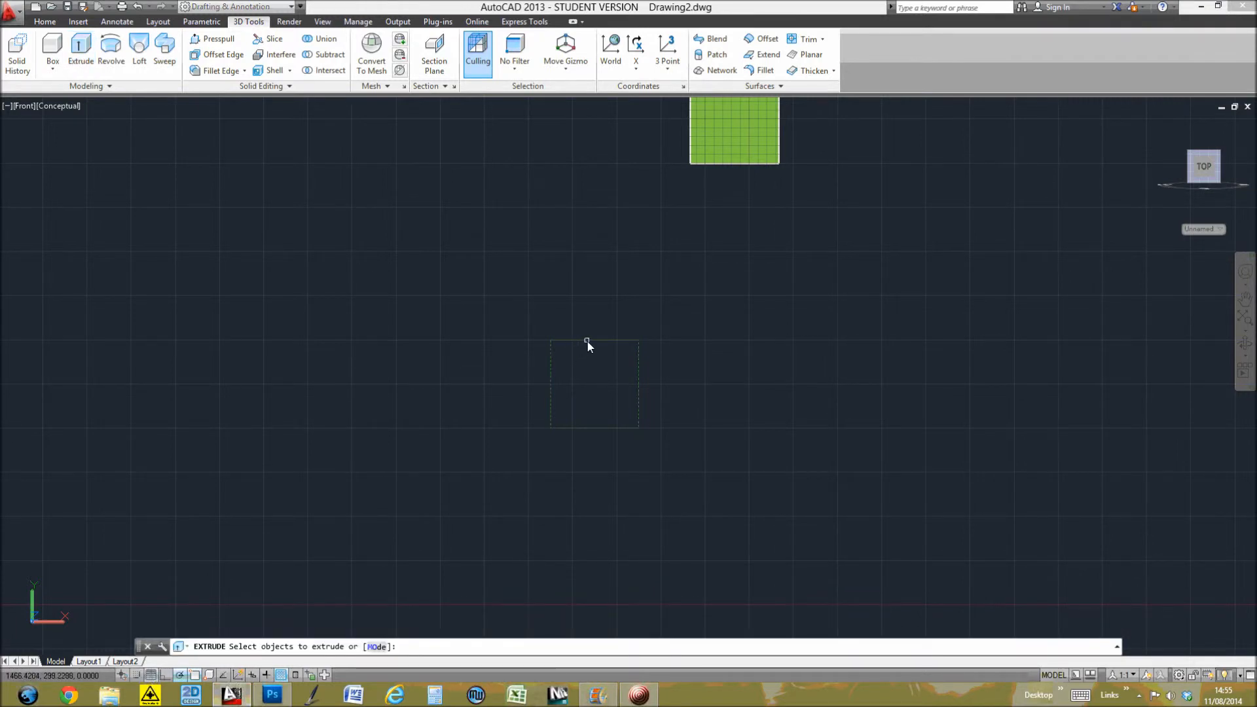
click(587, 340)
key(Return)
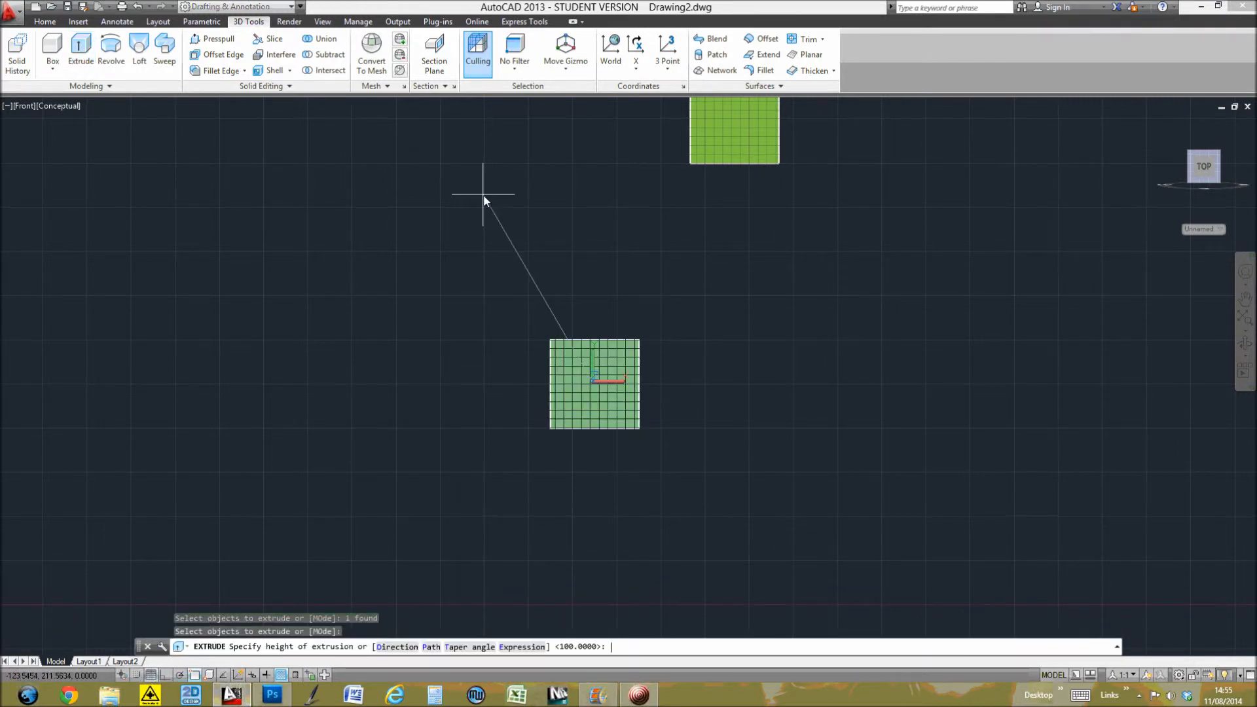
text(400)
key(Return)
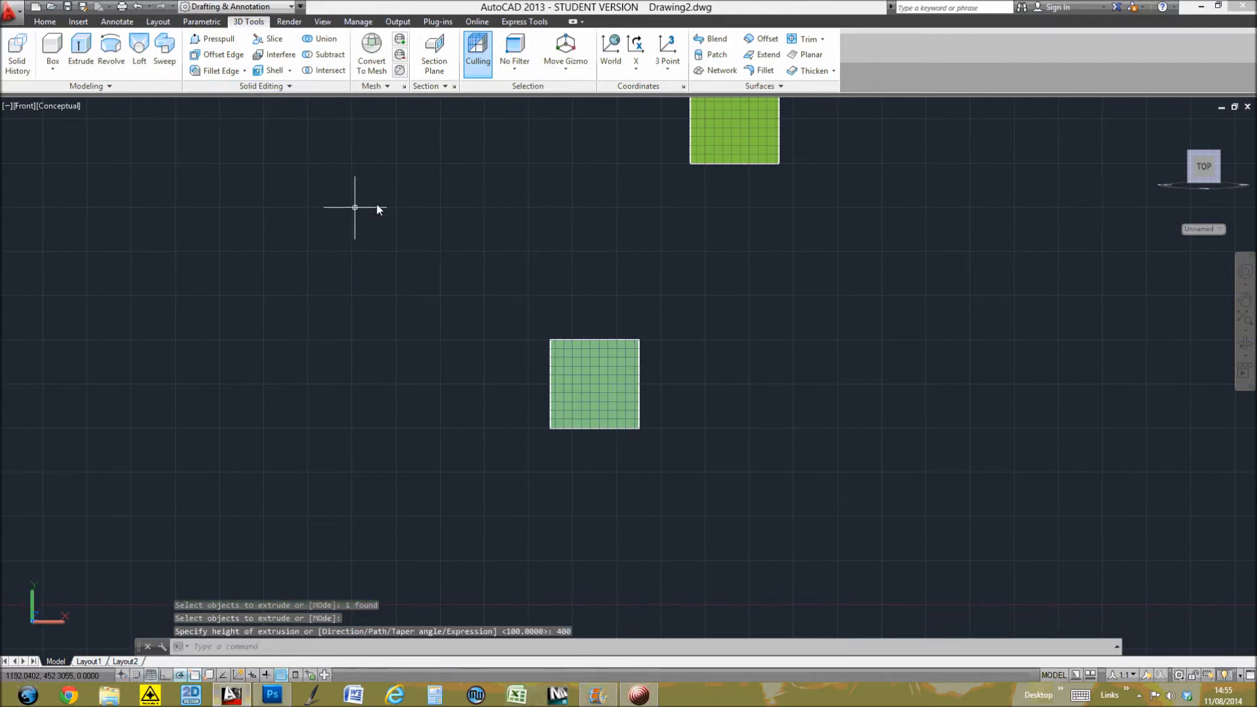
- Make the newsetup layer visible again and leave the setup1 construction layer frozen
click(48, 24)
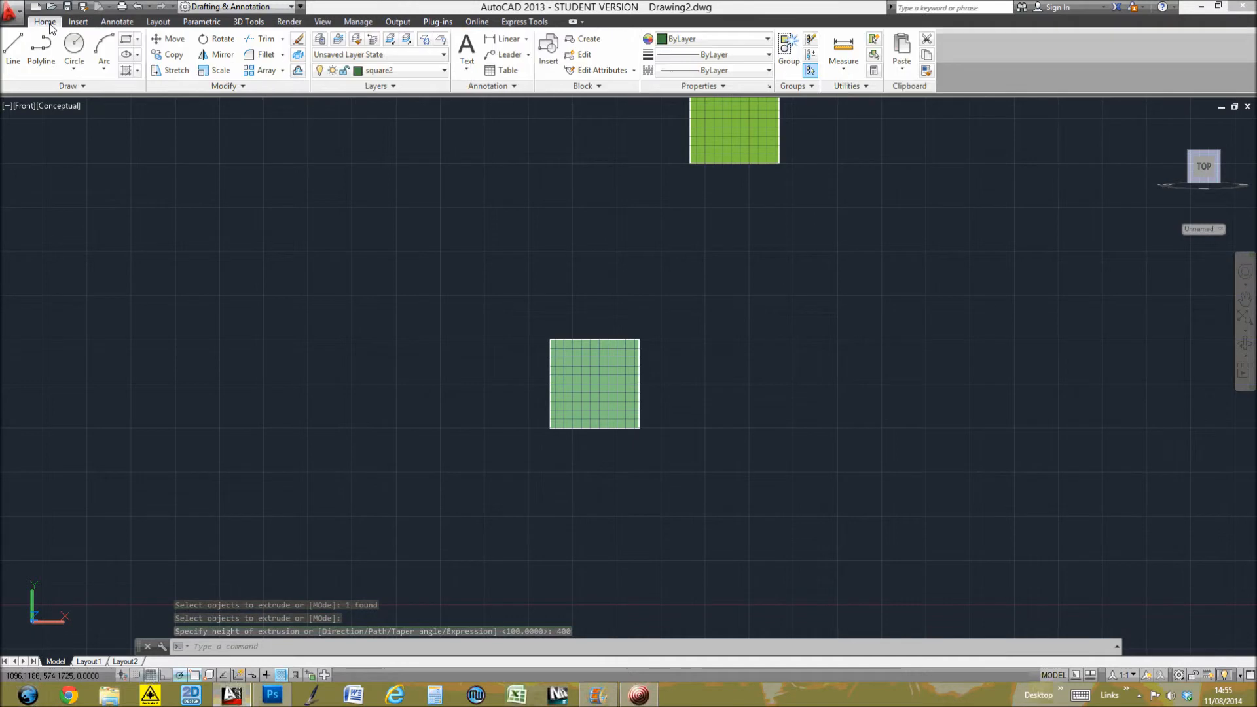
click(444, 71)
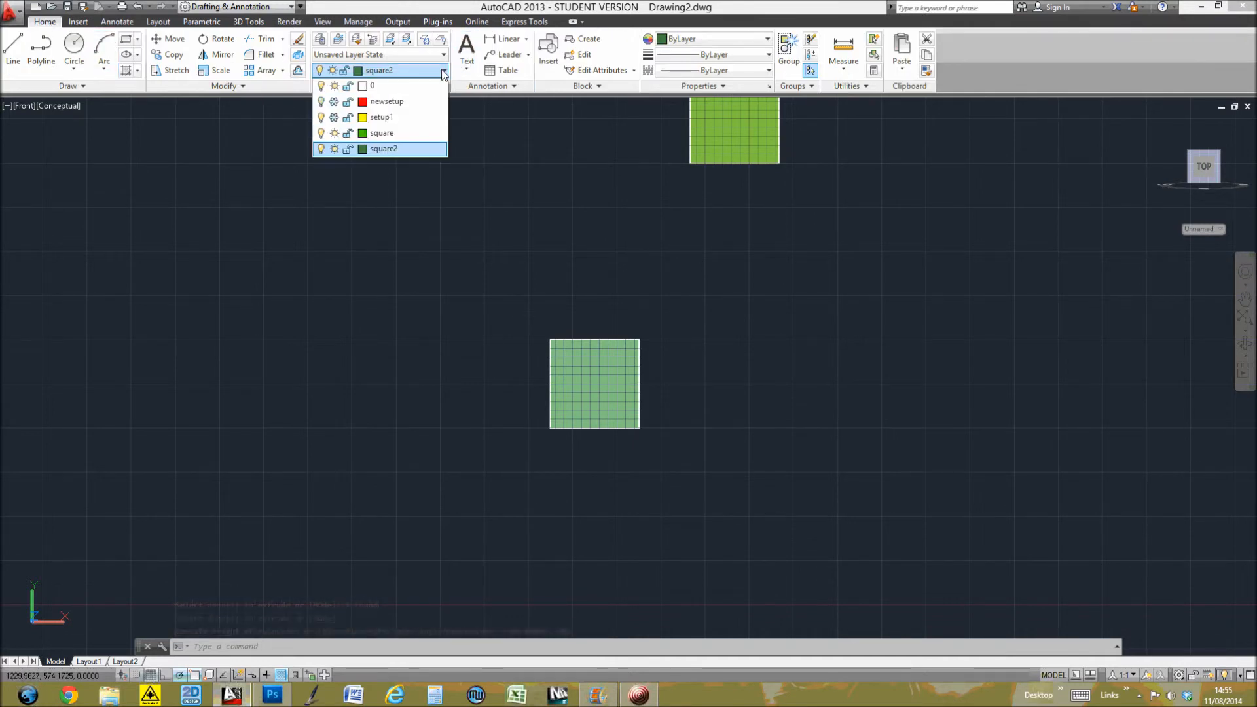
click(334, 117)
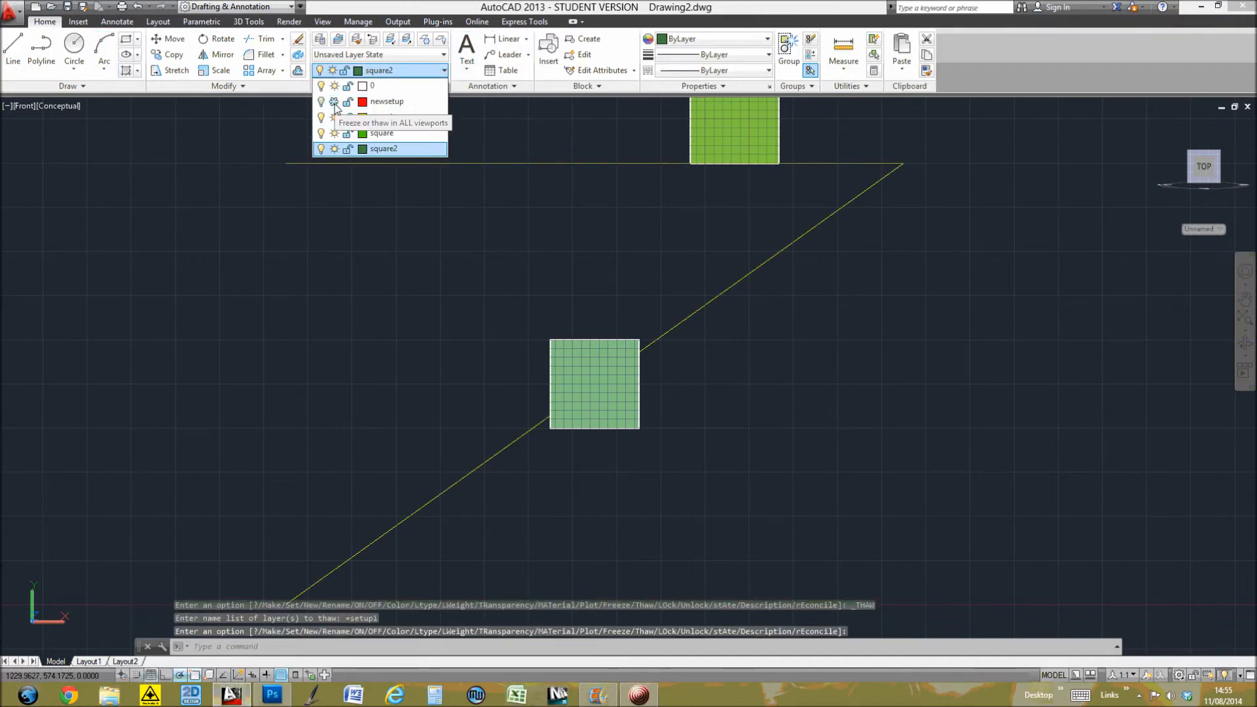
click(321, 101)
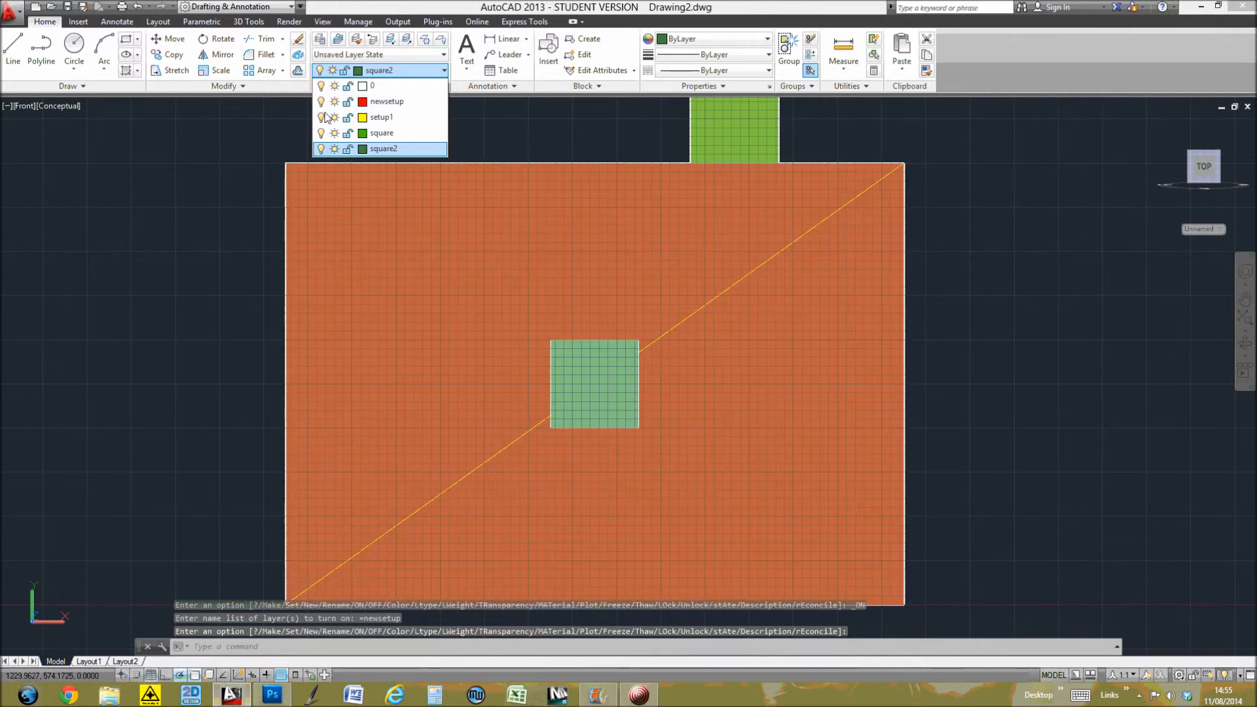
click(333, 117)
click(193, 213)
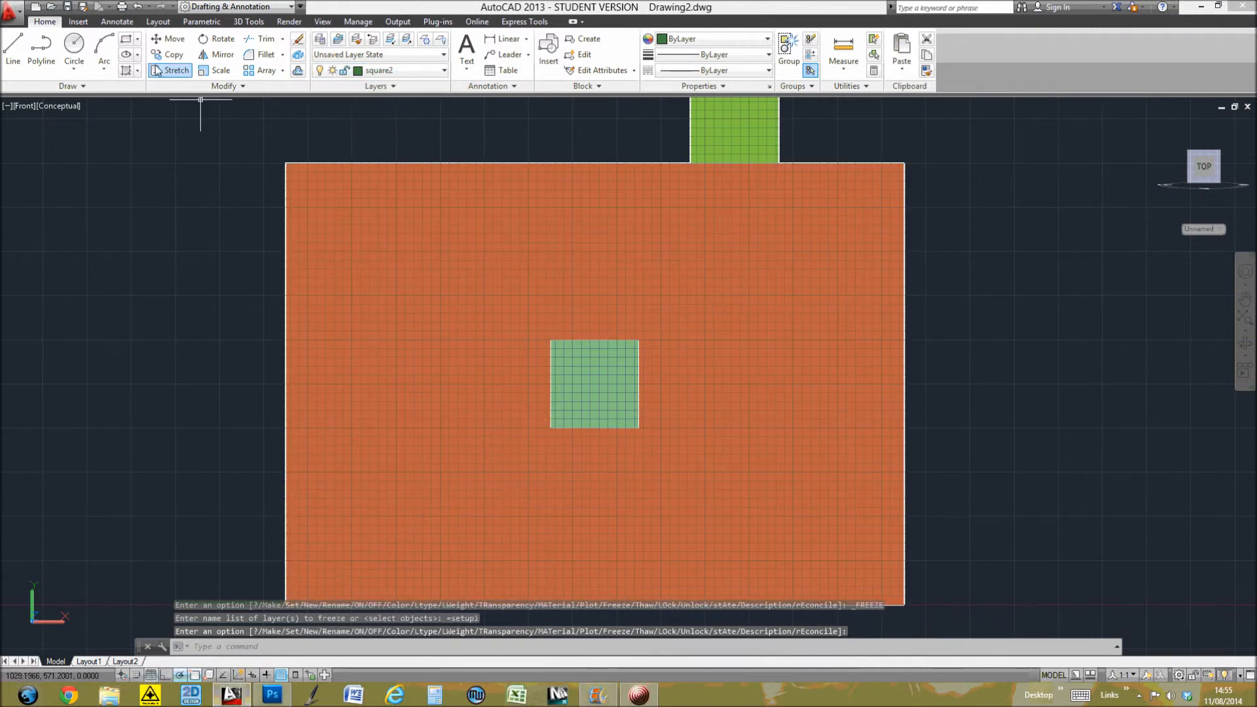
- Switch to the SW Isometric view and reset the UCS to World
click(322, 21)
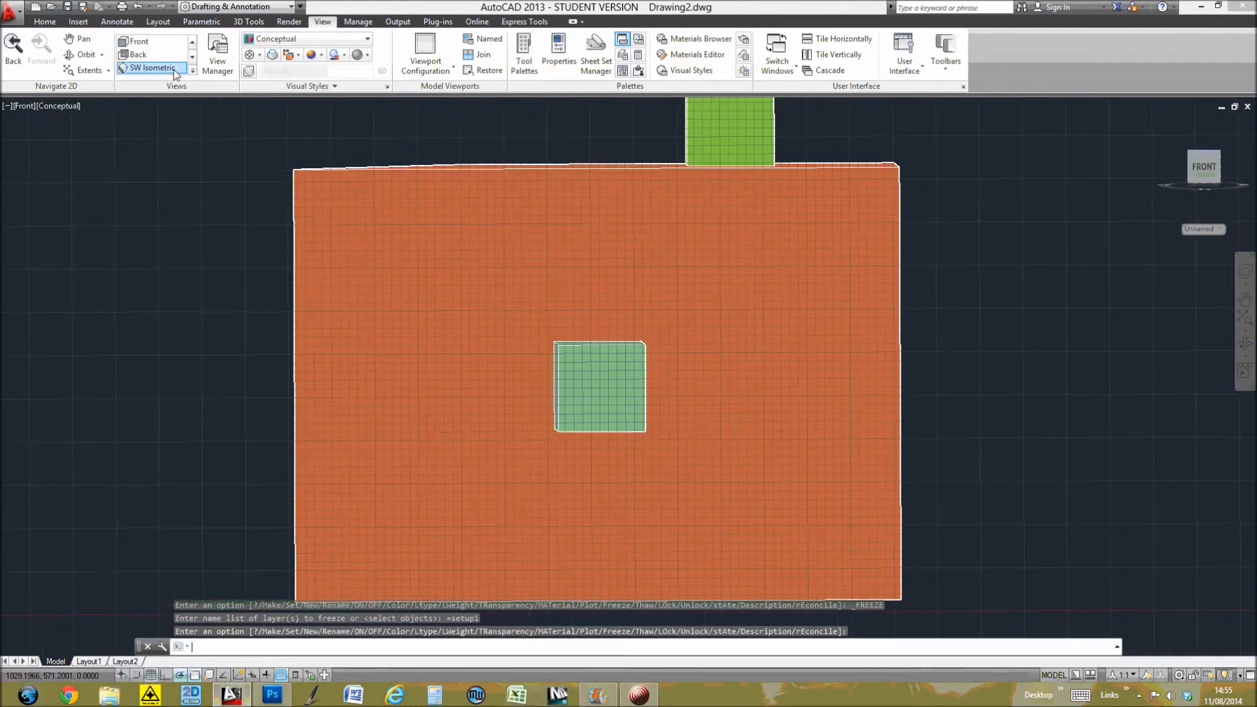
click(172, 69)
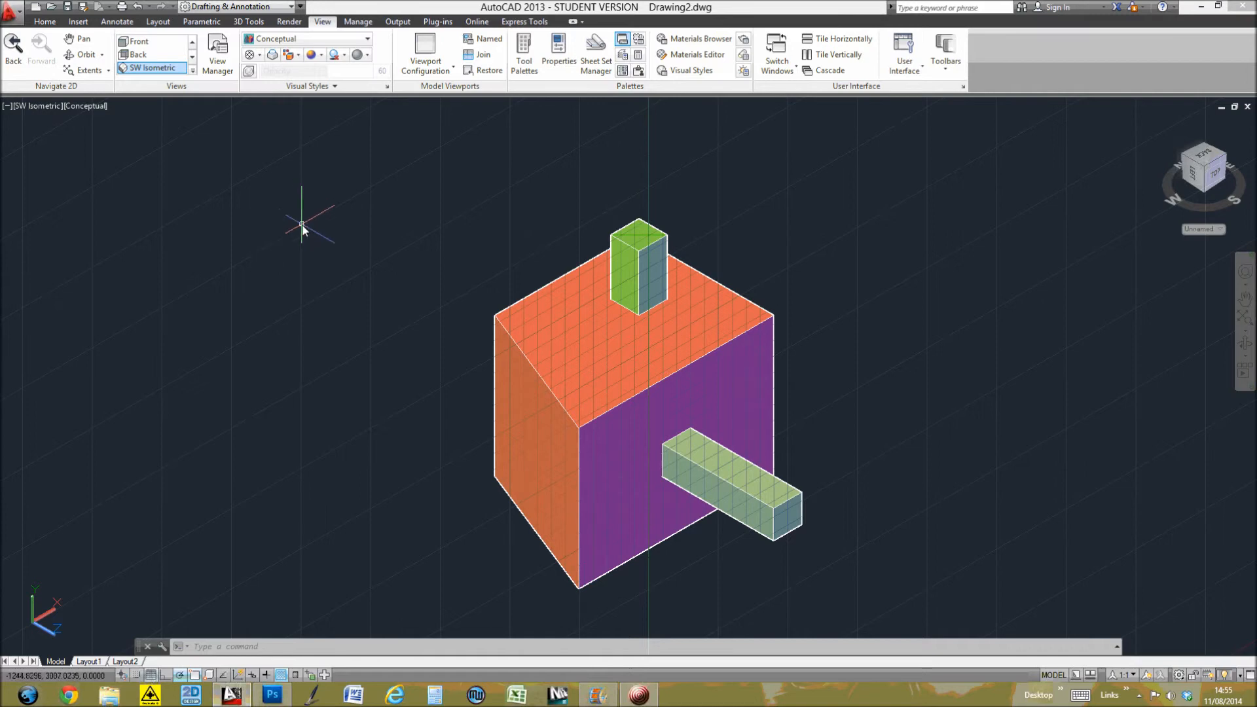
text(u)
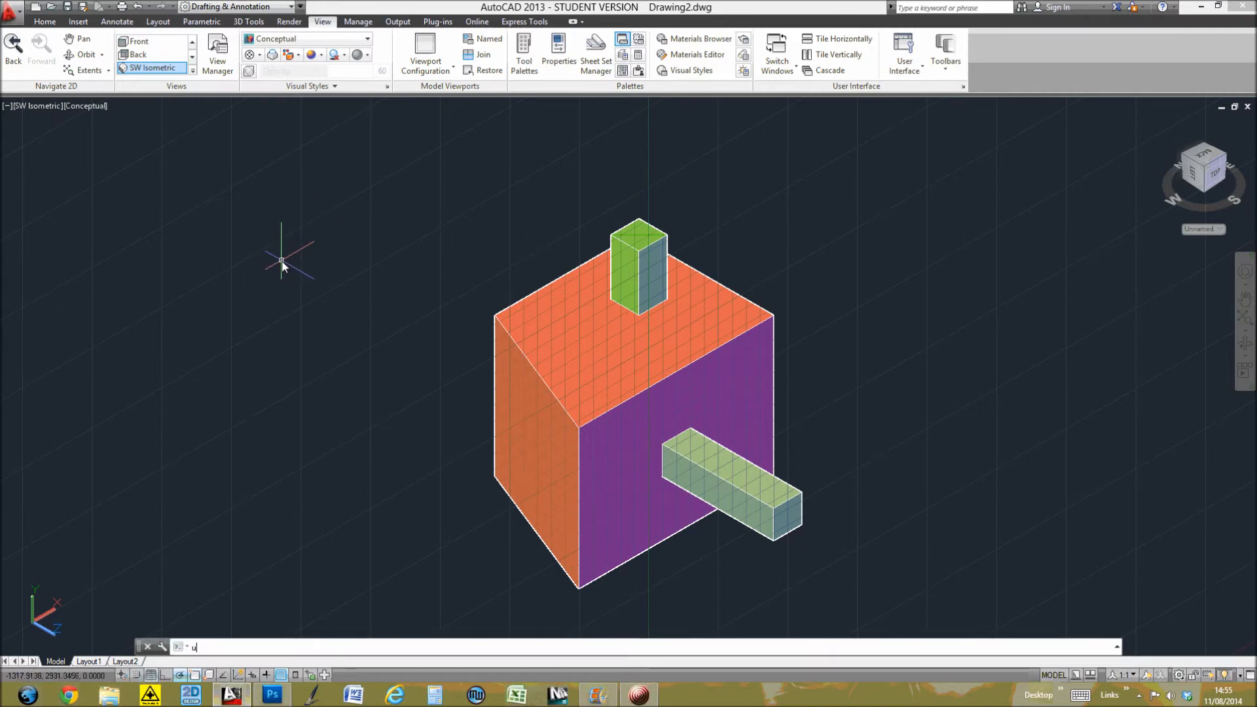
text(cs)
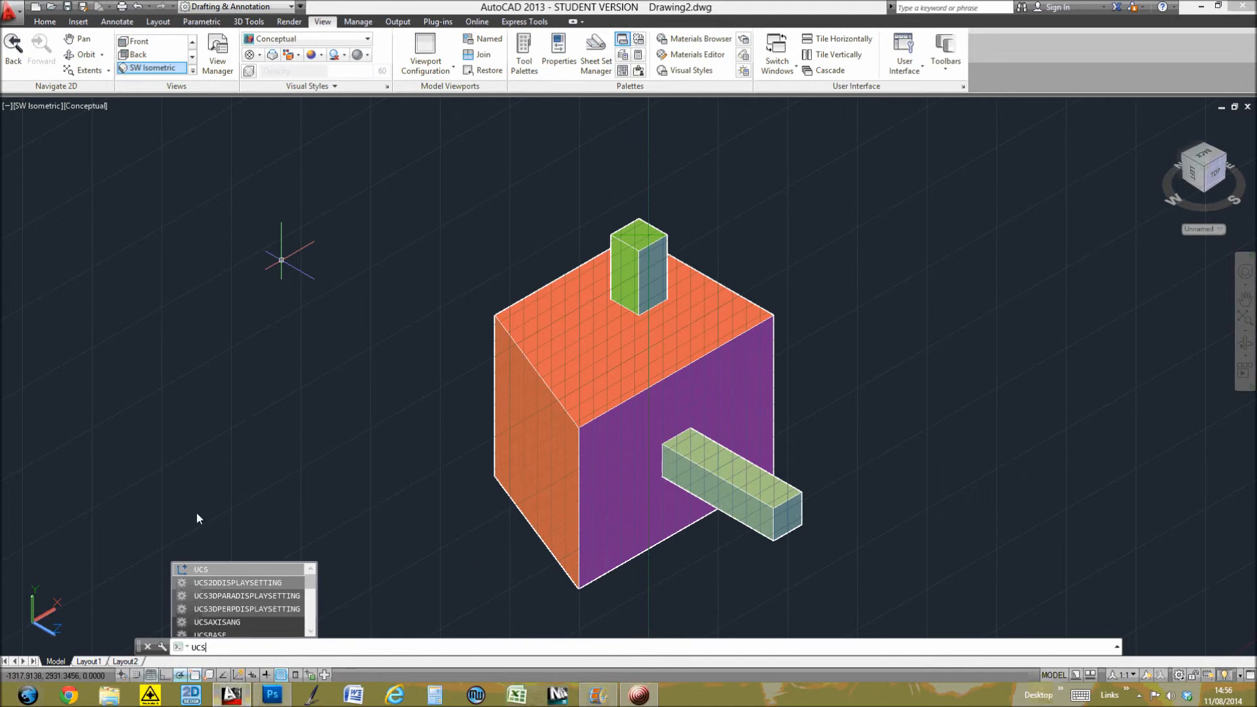
key(Down)
key(Down)
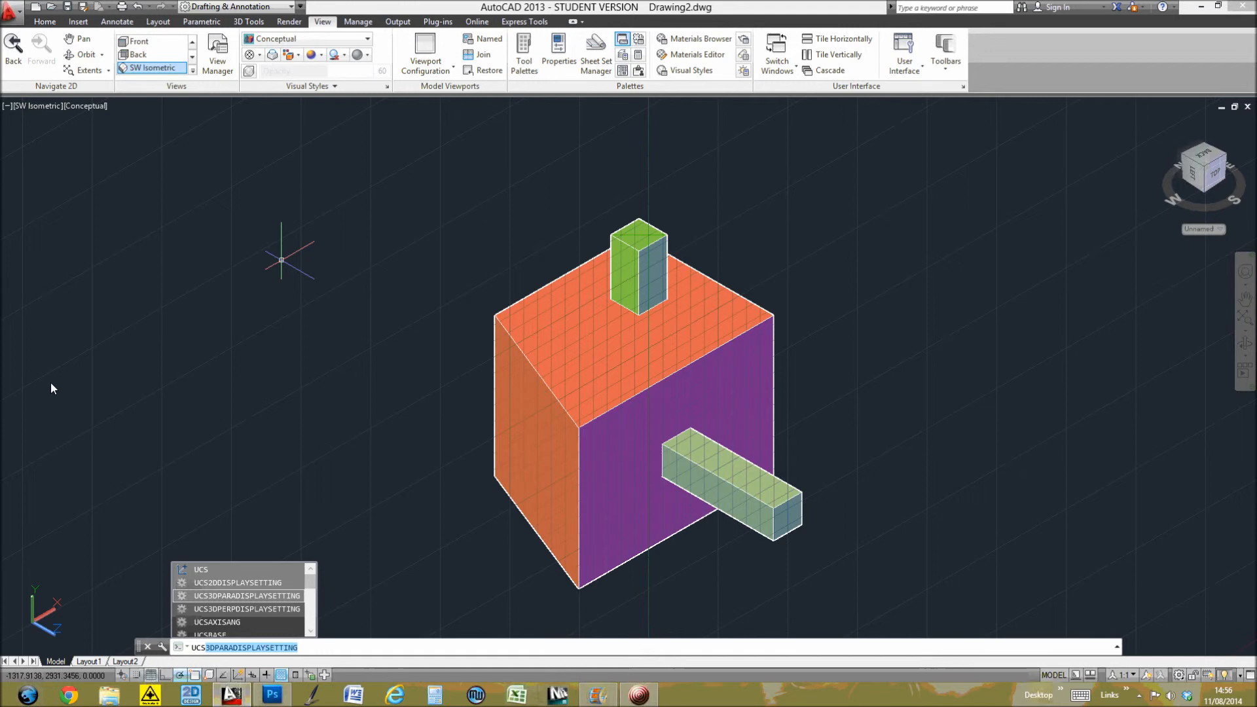
key(Up)
key(Up)
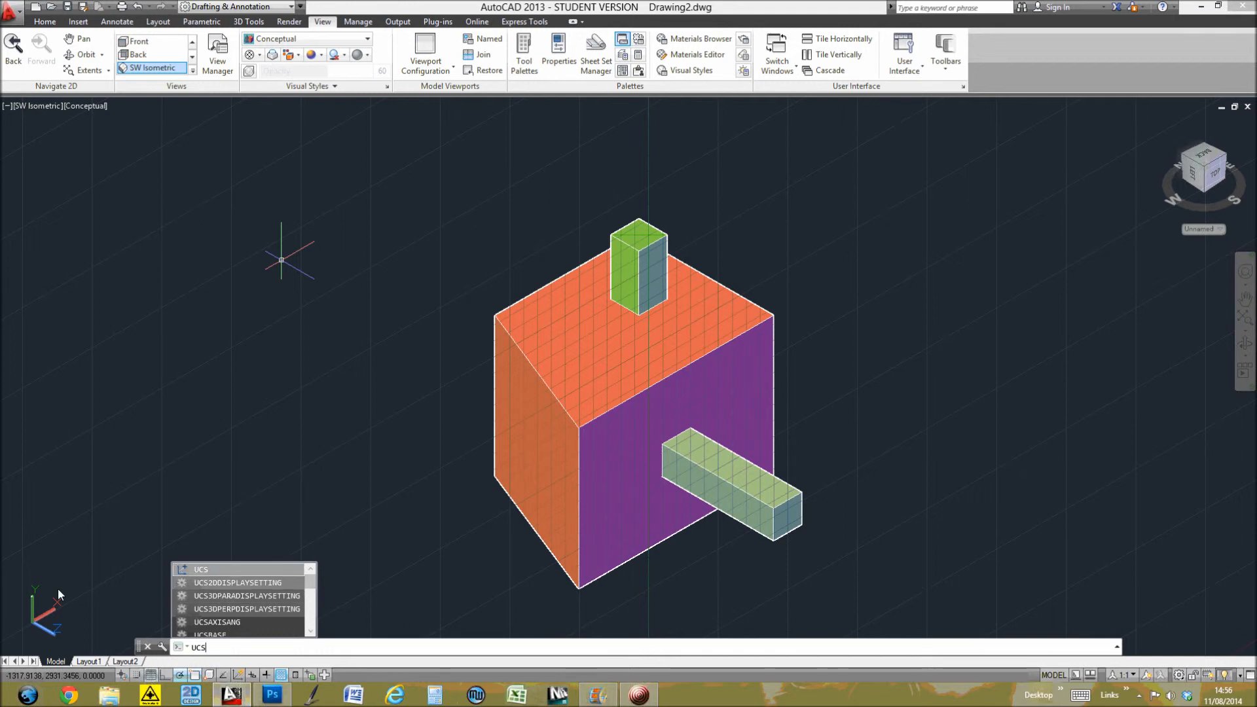
key(Up)
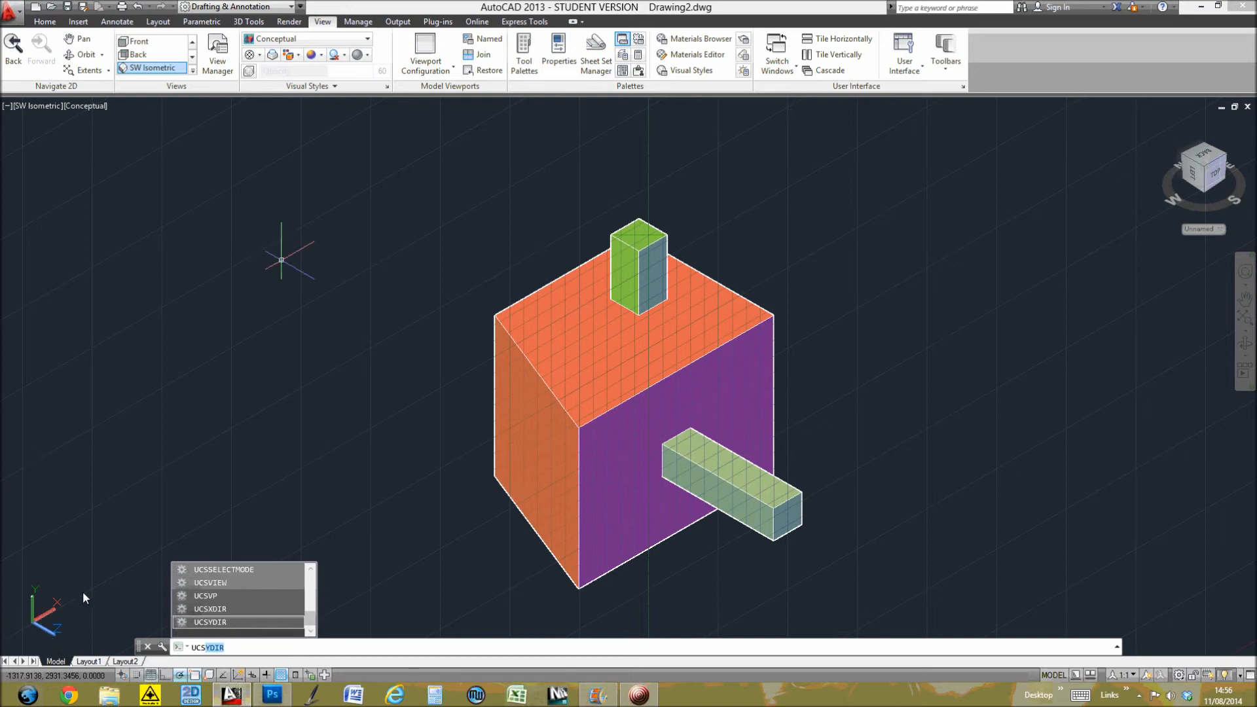
key(Up)
key(Up)
key(Up)
key(Up)
key(BackSpace)
key(Return)
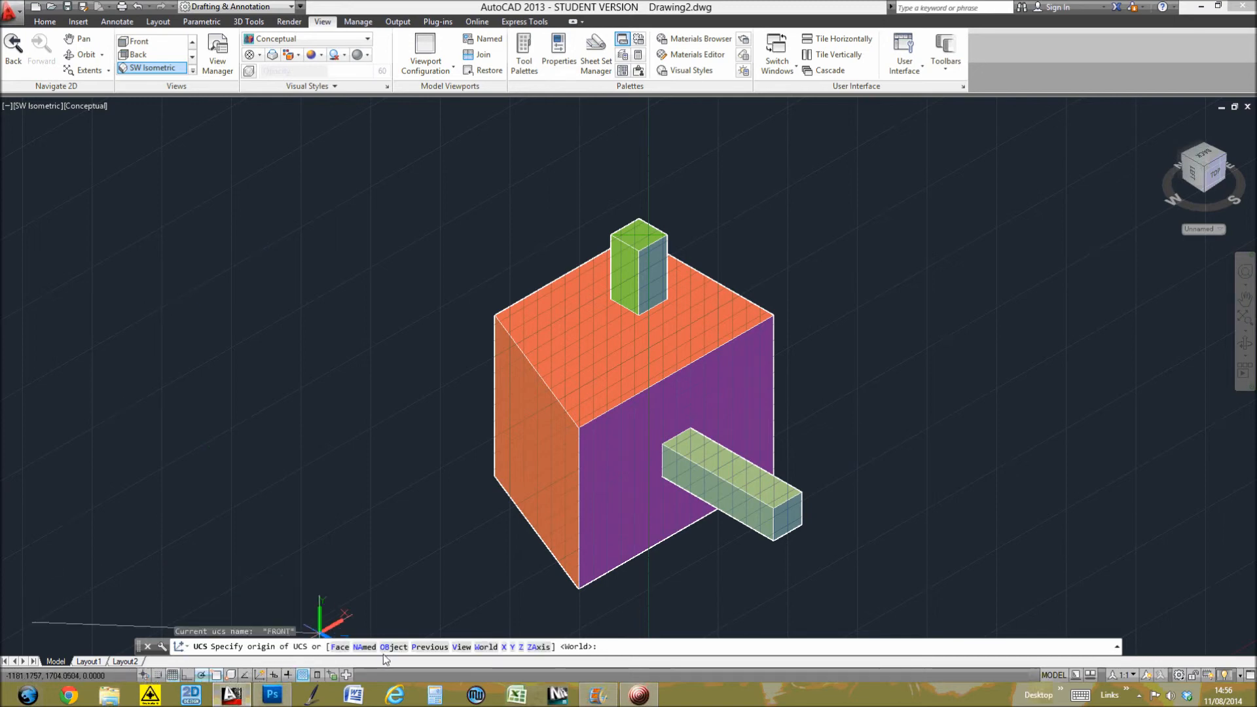
click(486, 649)
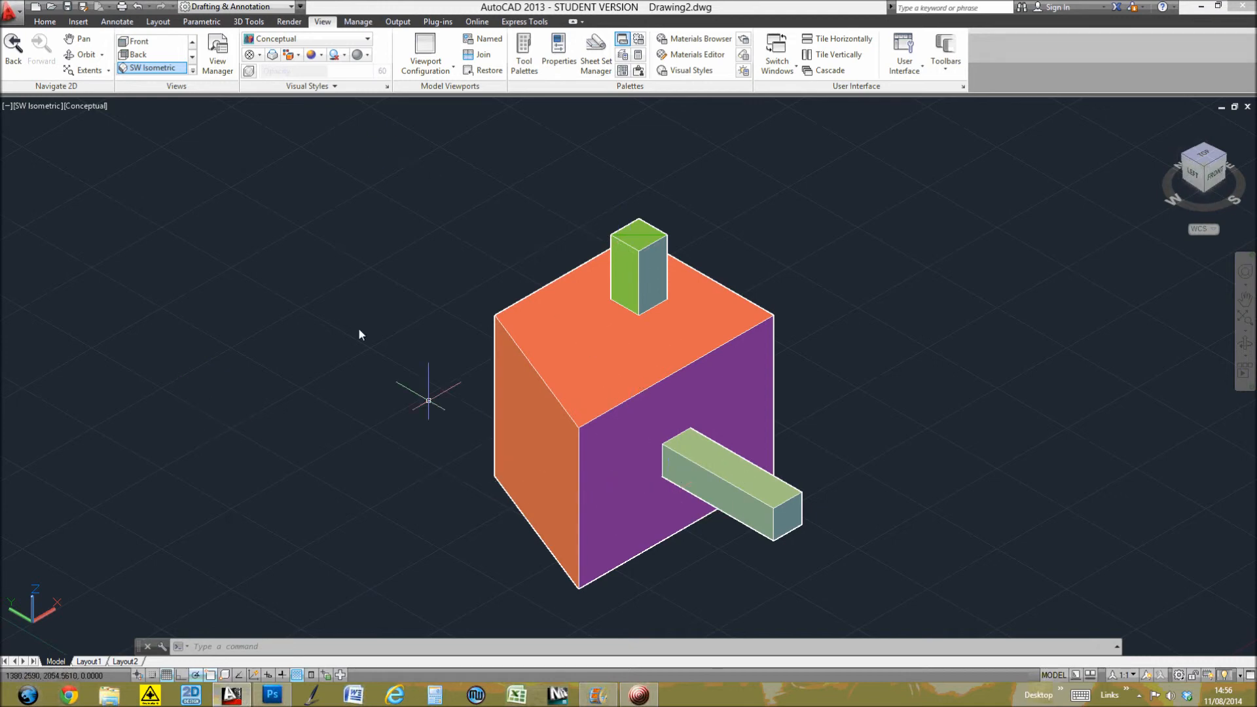
- Orbit the model to view its front and right faces, and display the Right view
click(82, 54)
drag(630, 360, 774, 419)
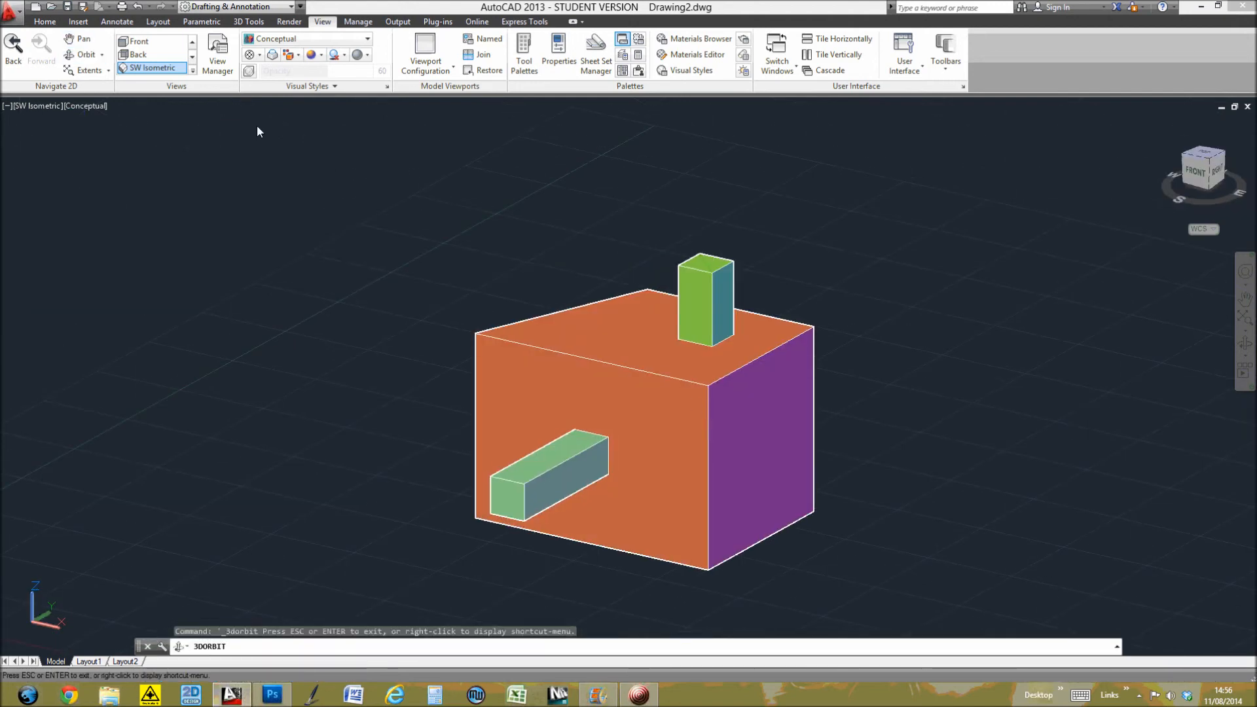
click(193, 70)
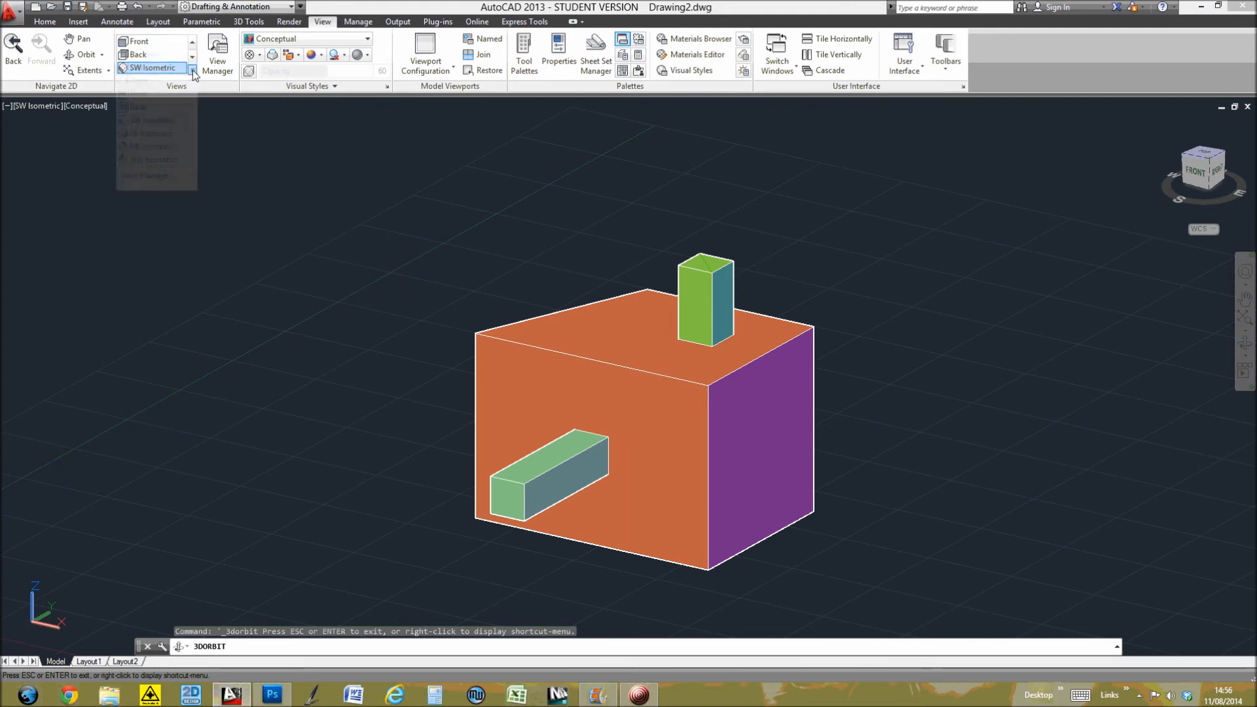
click(156, 82)
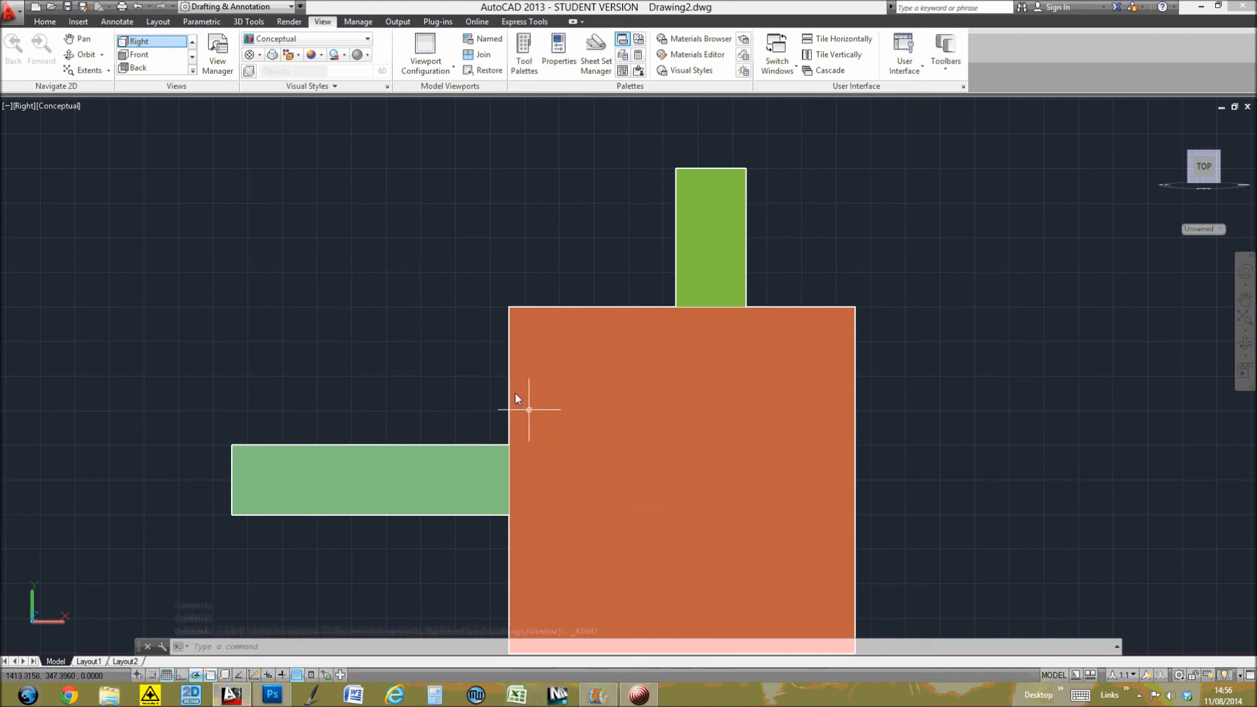
- Return from the Right view to SW Isometric and restore the World UCS
click(192, 70)
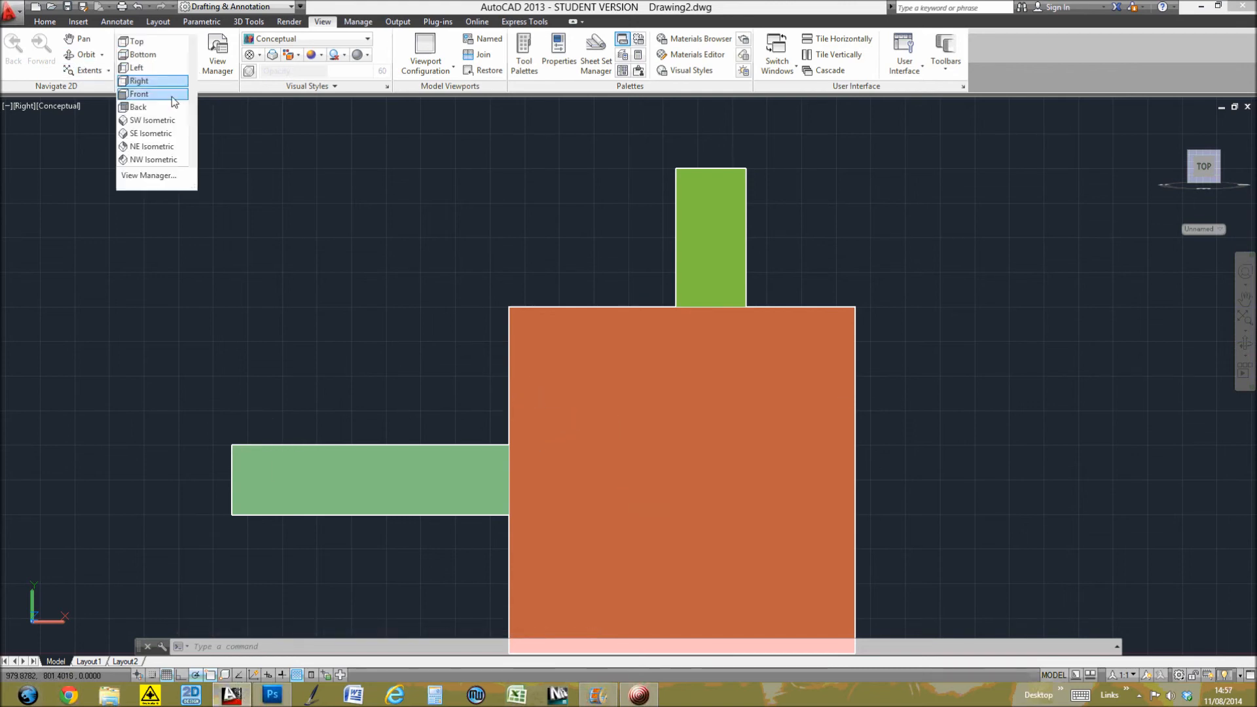
click(164, 122)
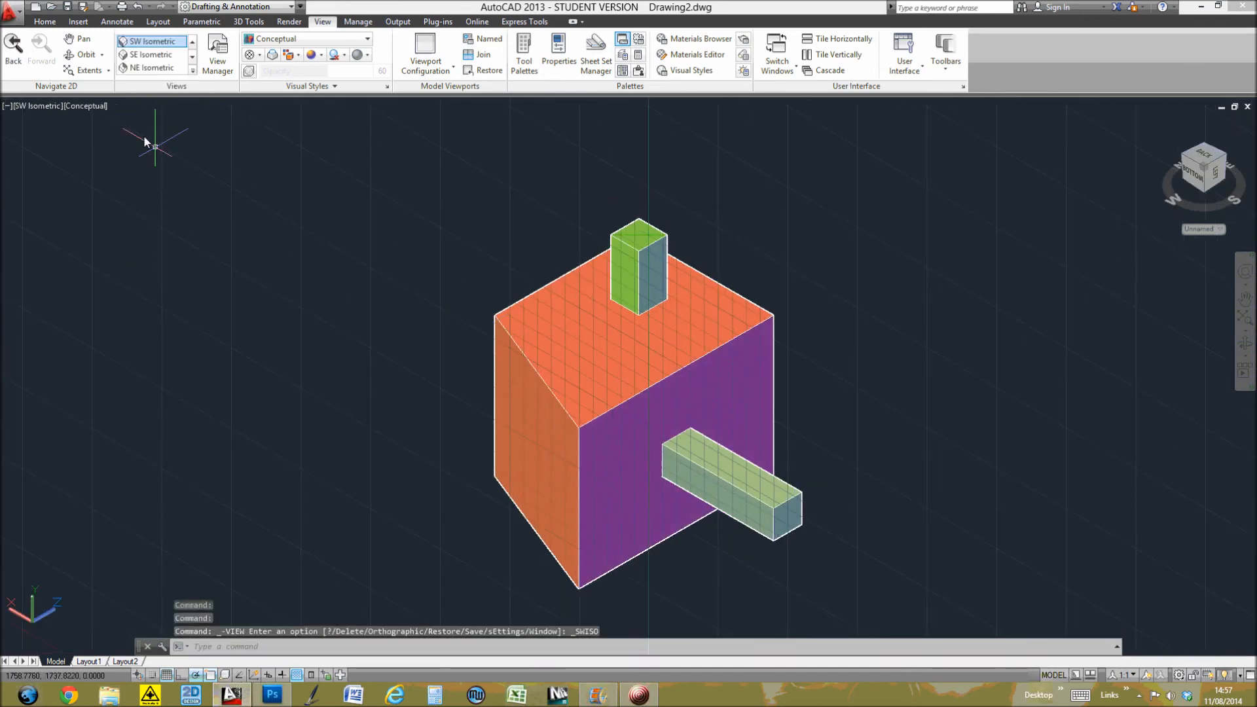
text(ucs)
key(Return)
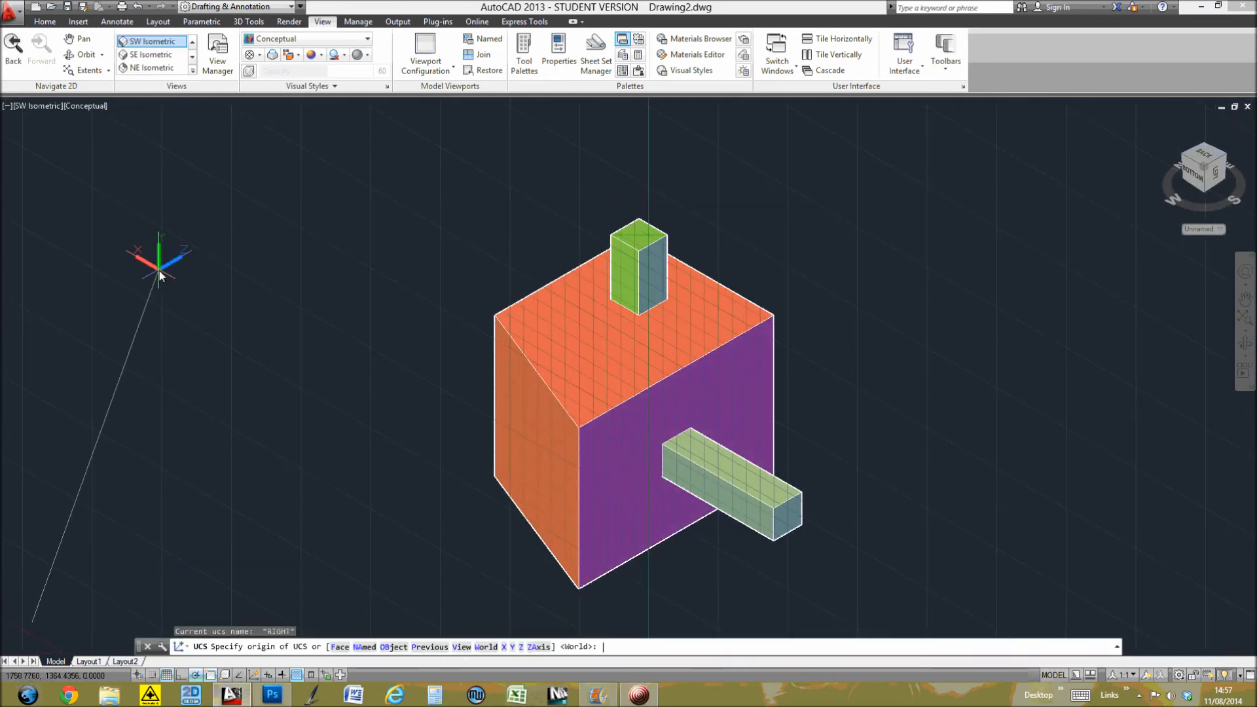
text(w)
key(Return)
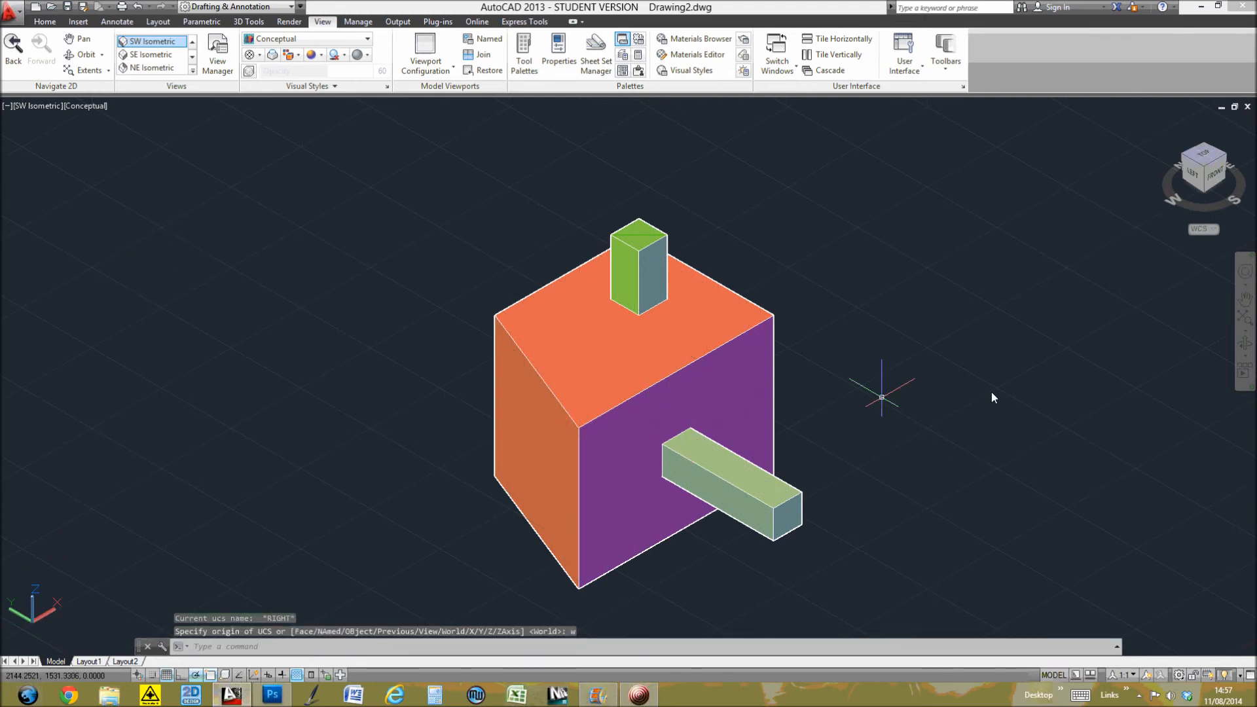
- Inspect the model from the Left, NW Isometric, Back and NE Isometric viewpoints
click(1195, 180)
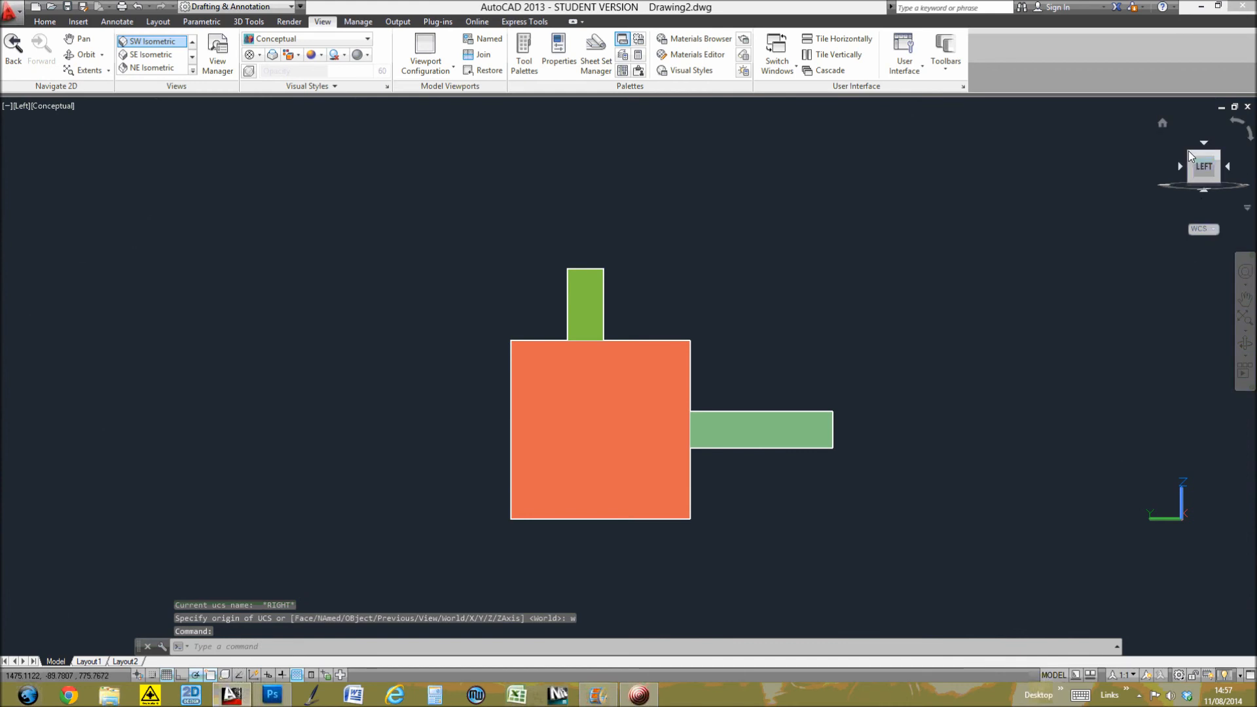
click(1191, 151)
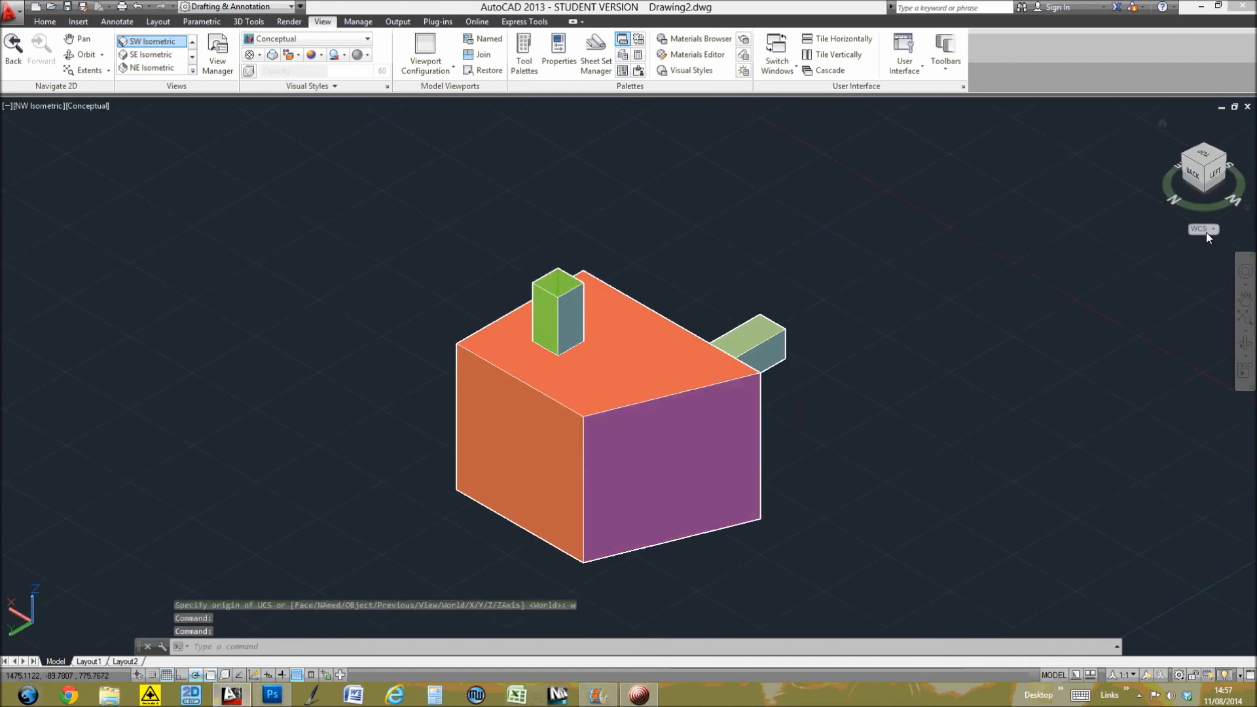
click(1192, 175)
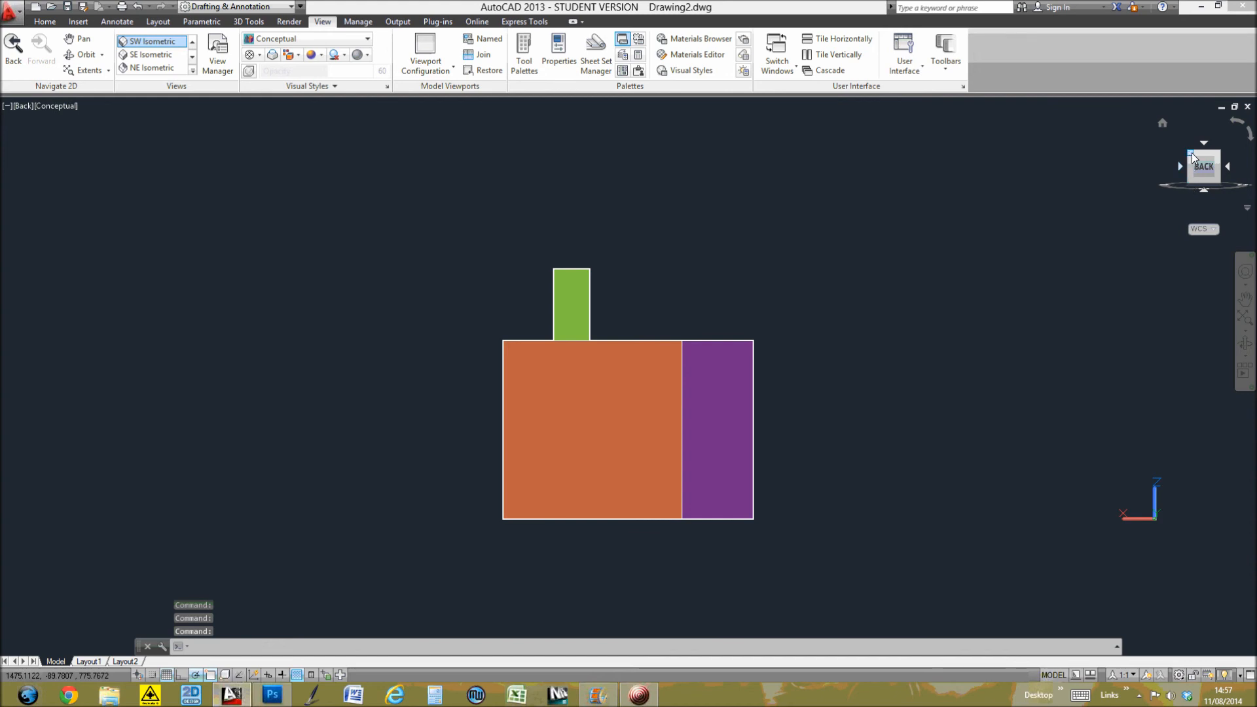
click(1188, 151)
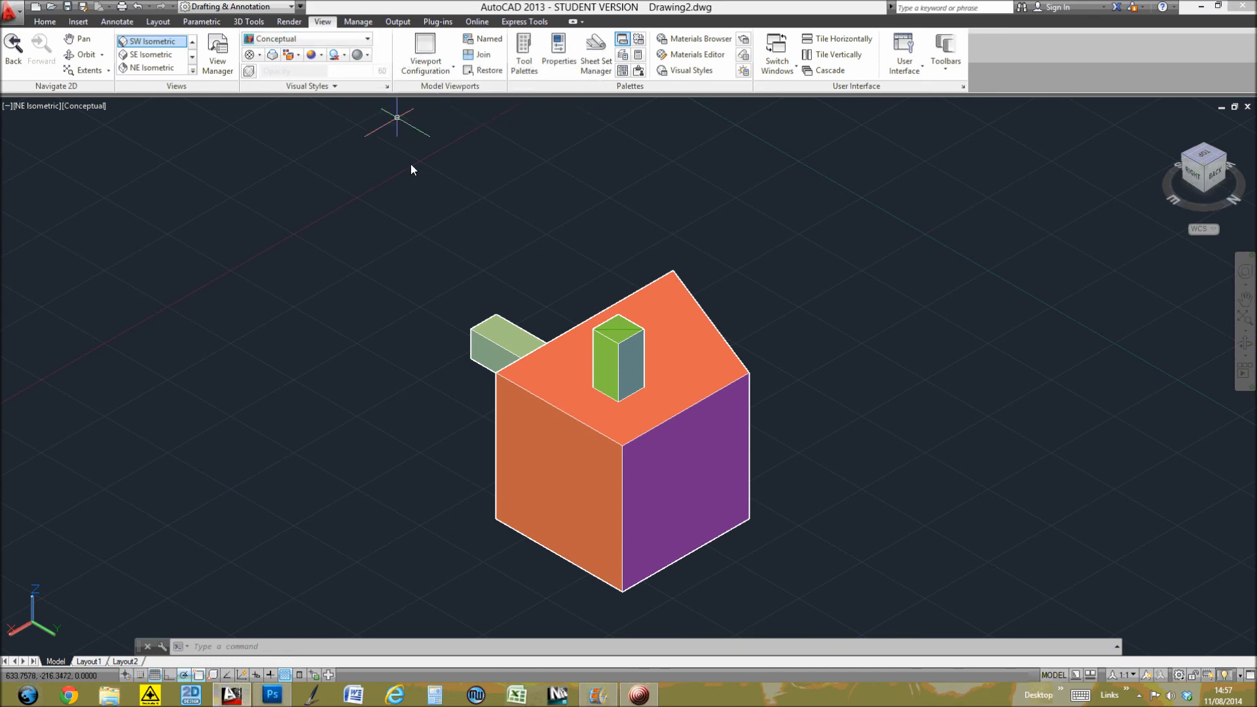
click(368, 38)
click(72, 294)
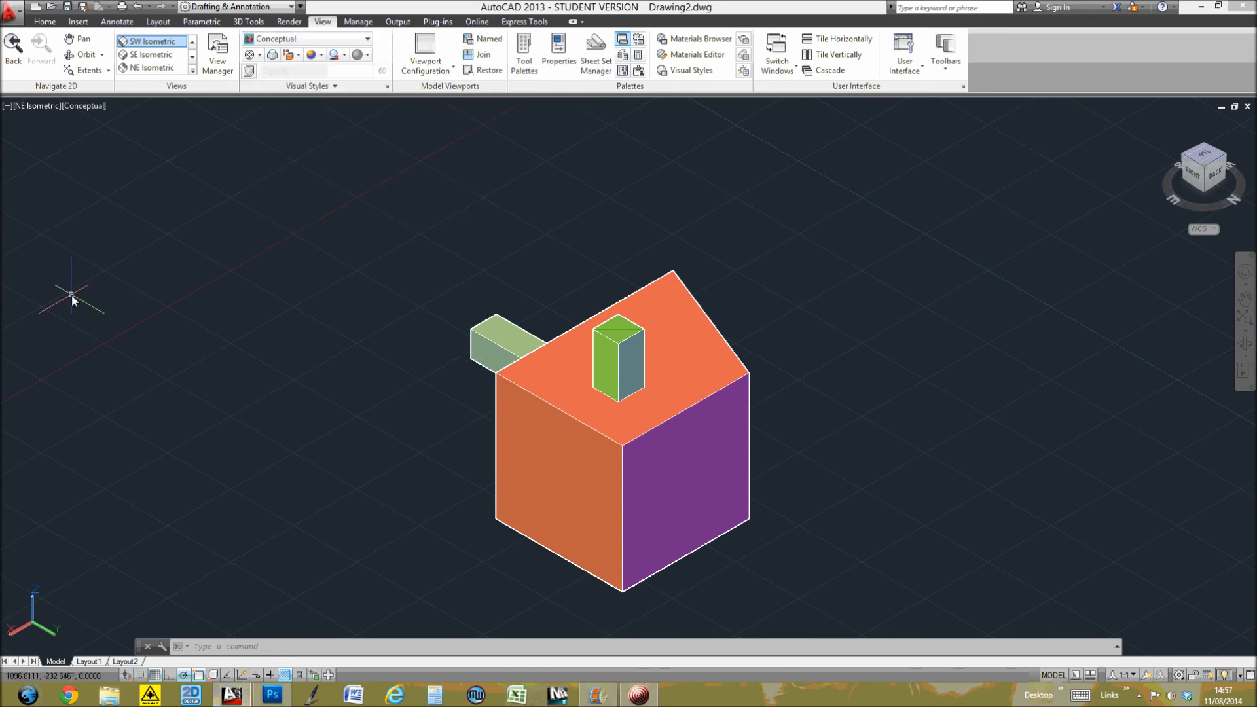